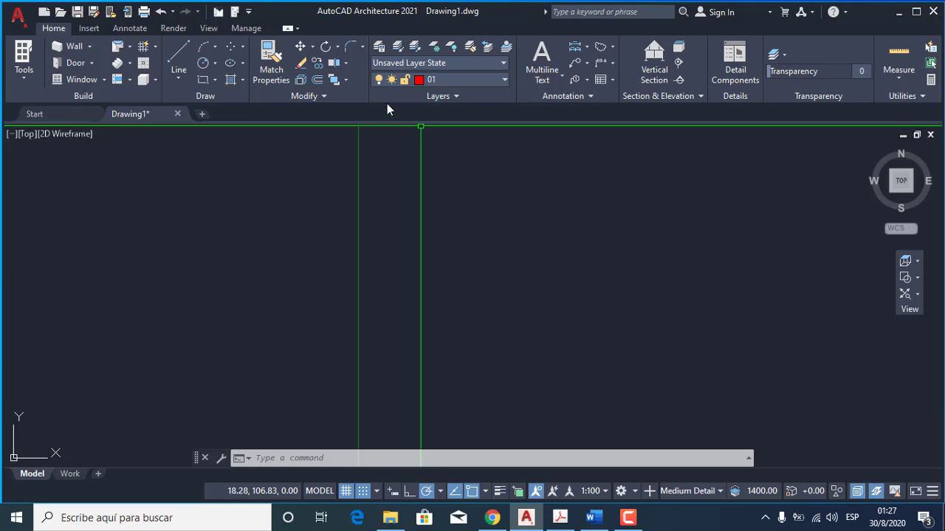
# Examine the index colours offered for layer 01 in the Layer Properties Manager
pyautogui.click(378, 46)
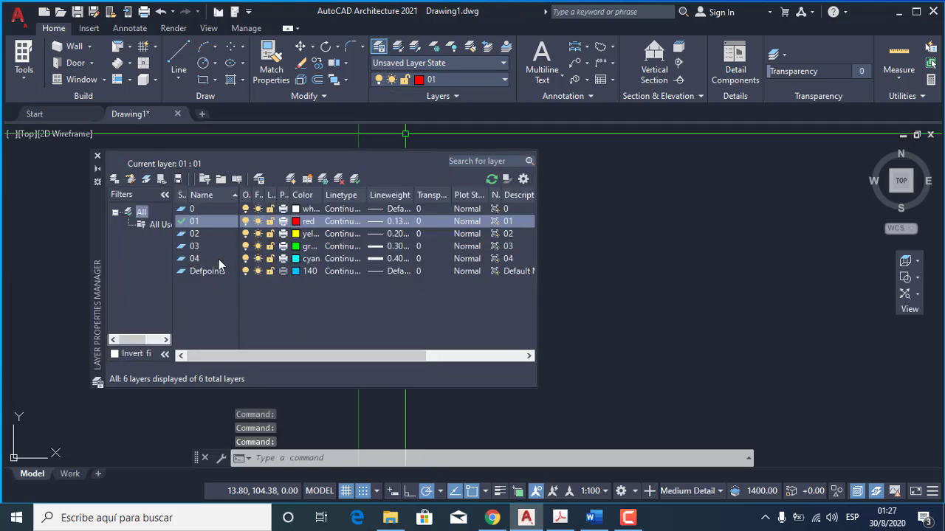
pyautogui.click(203, 222)
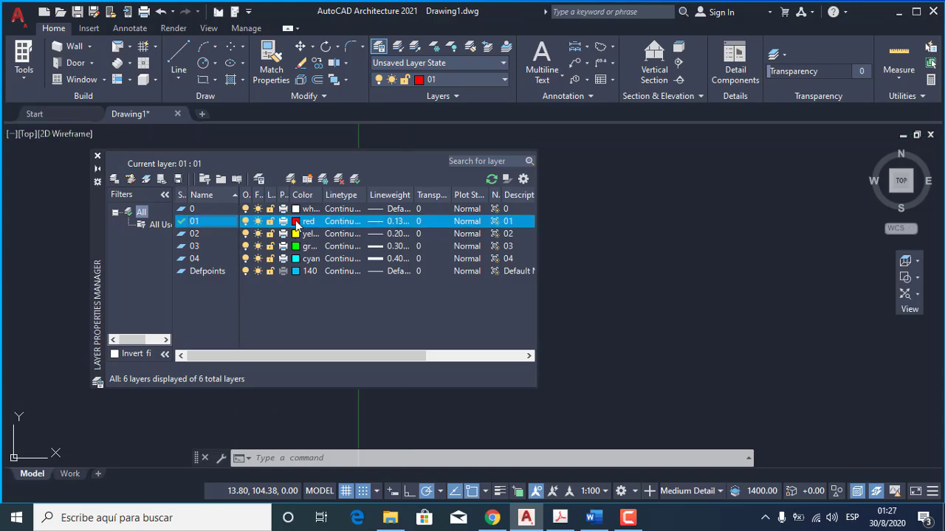
pyautogui.click(296, 222)
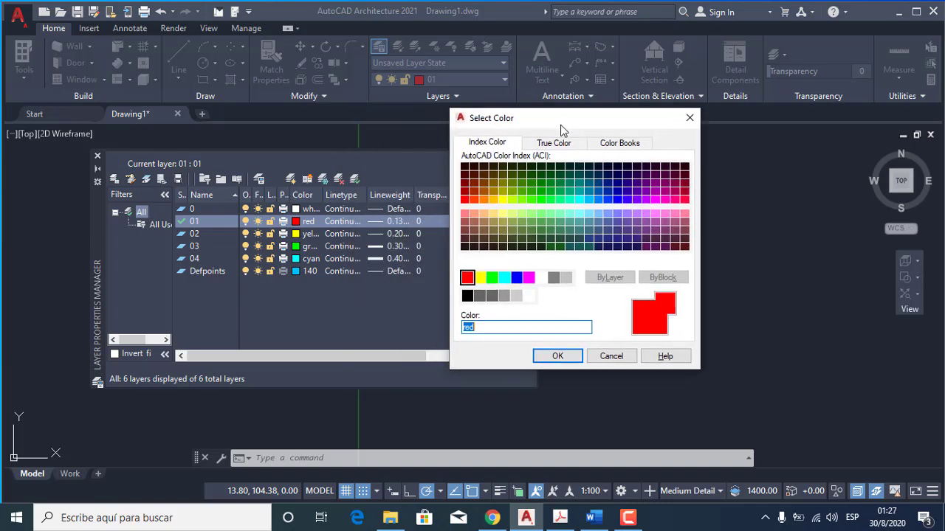
pyautogui.moveTo(459, 140); pyautogui.dragTo(562, 128)
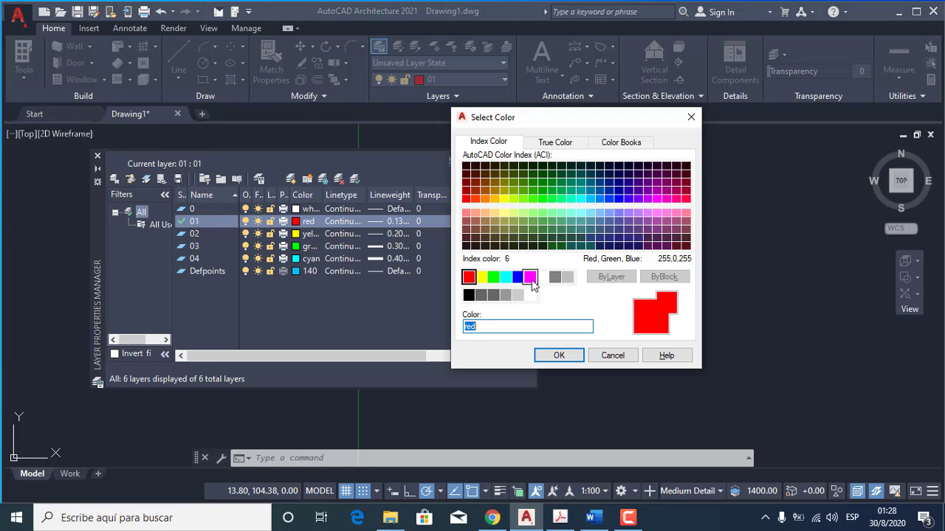
pyautogui.click(559, 355)
# Create a new layer named 05 based on layer 04 and set its colour to blue
pyautogui.click(206, 259)
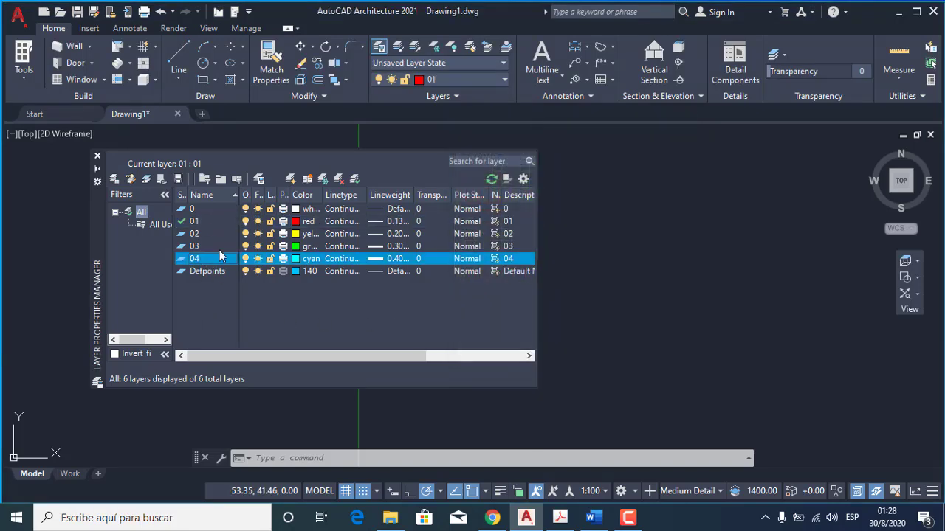
pyautogui.hotkey('alt', 'n')
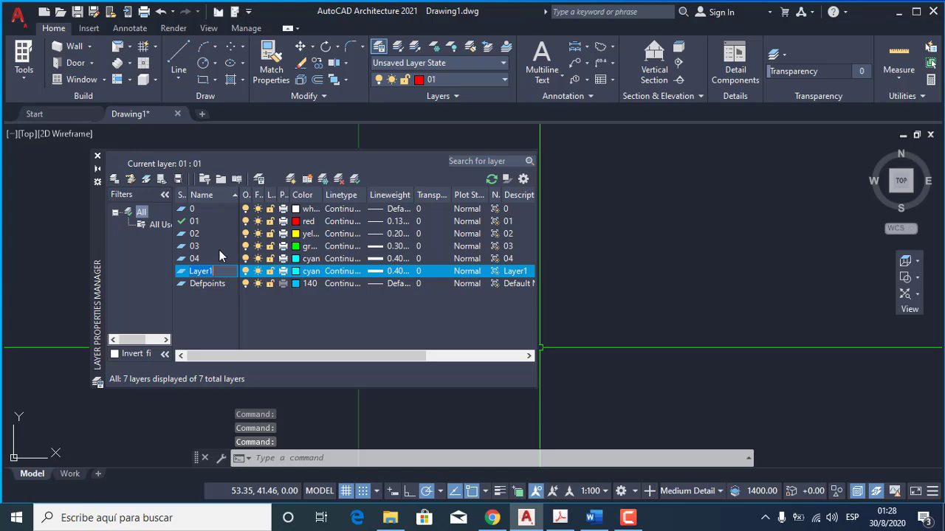
pyautogui.write('05')
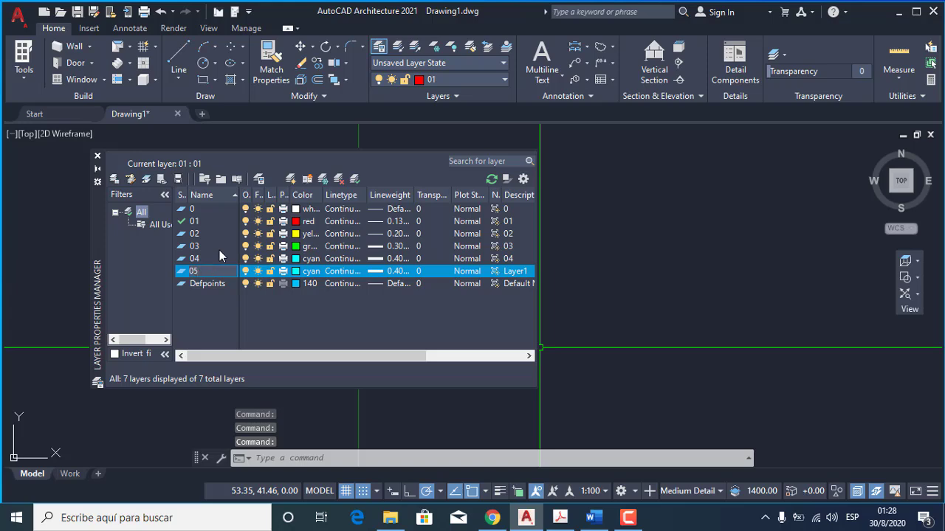
pyautogui.click(296, 272)
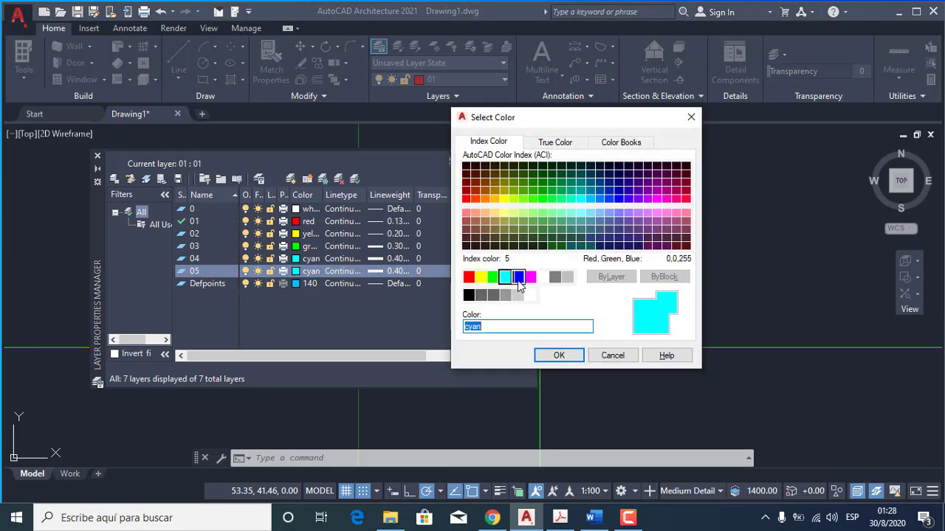
pyautogui.click(518, 277)
pyautogui.click(558, 355)
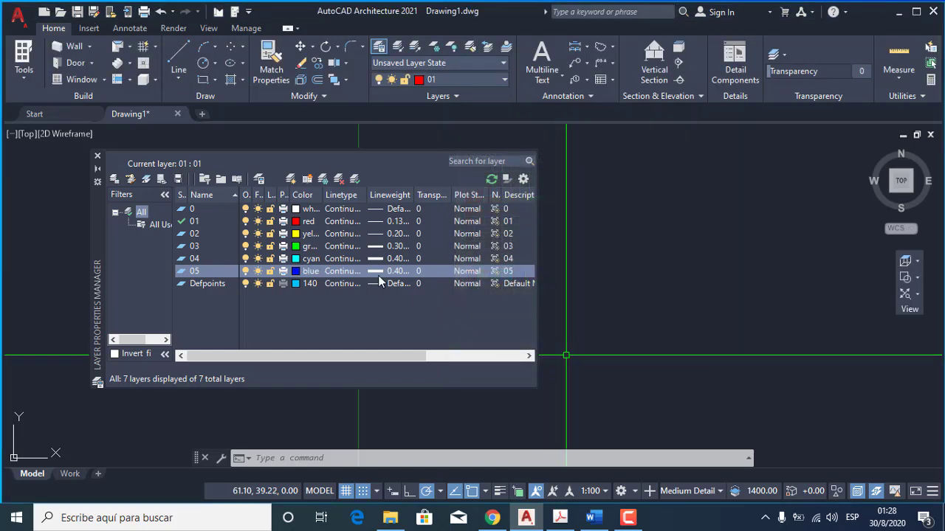
# Set the lineweight of layer 05 to 0.50 mm
pyautogui.click(378, 273)
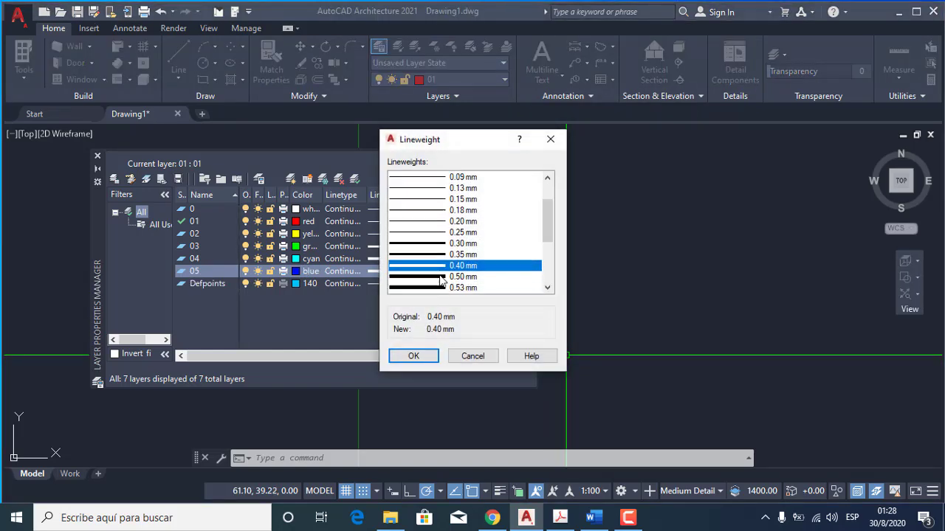
pyautogui.scroll(-1, 440, 278)
pyautogui.click(438, 267)
pyautogui.click(413, 356)
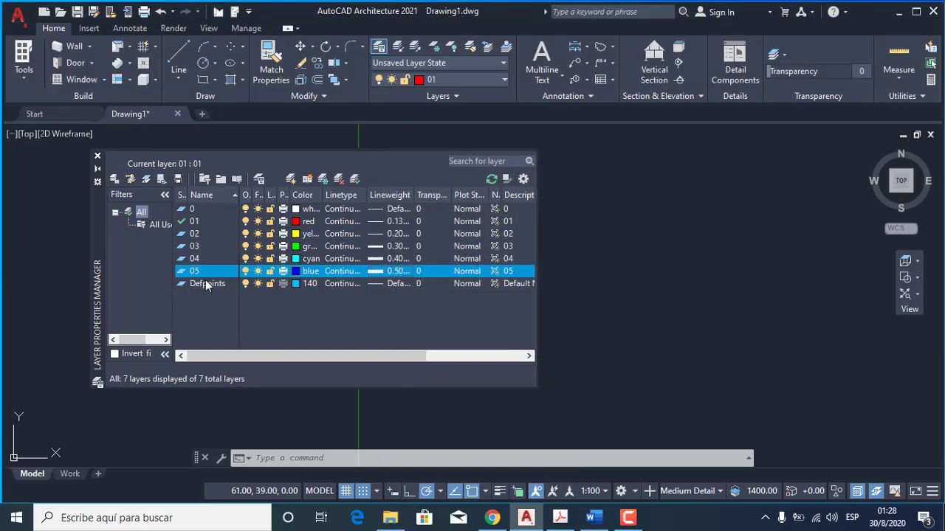
# Create a new layer named 06 based on layer 05, set its colour to magenta, and close the layer manager
pyautogui.press('Down')
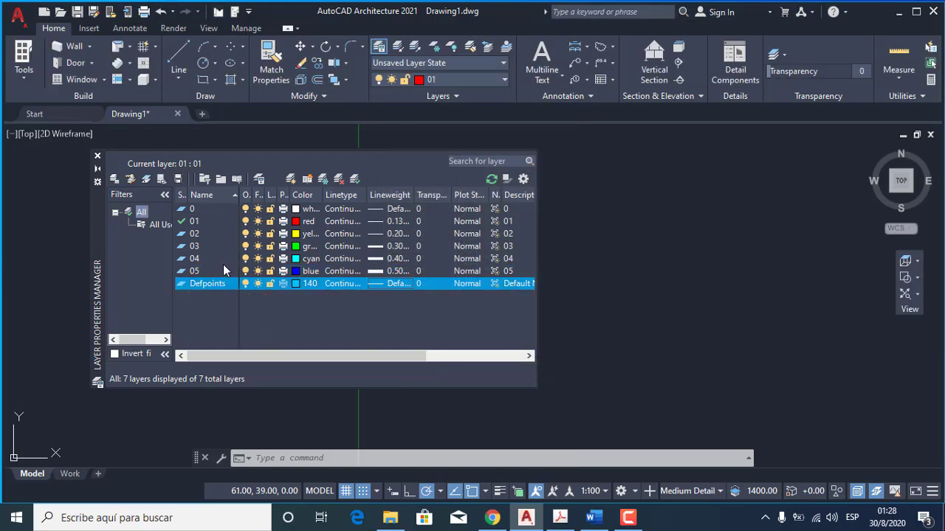
pyautogui.click(213, 272)
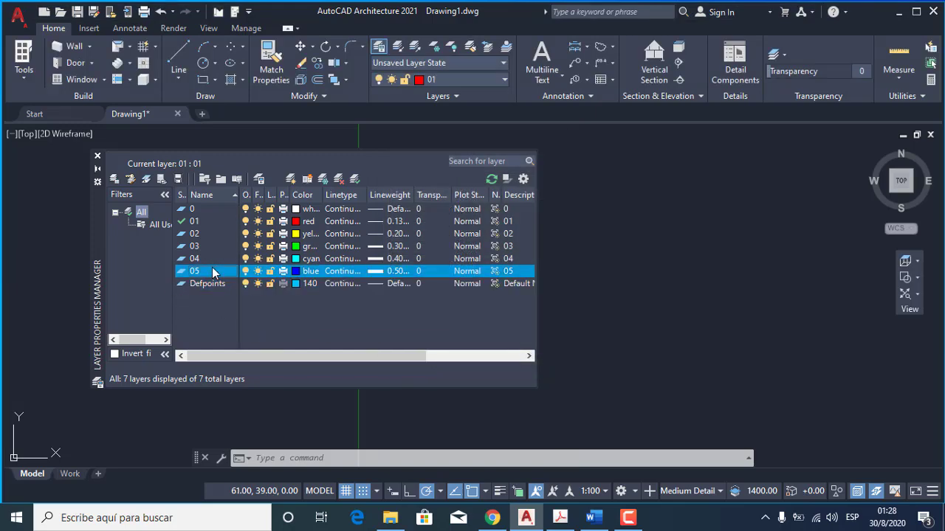
pyautogui.hotkey('alt', 'n')
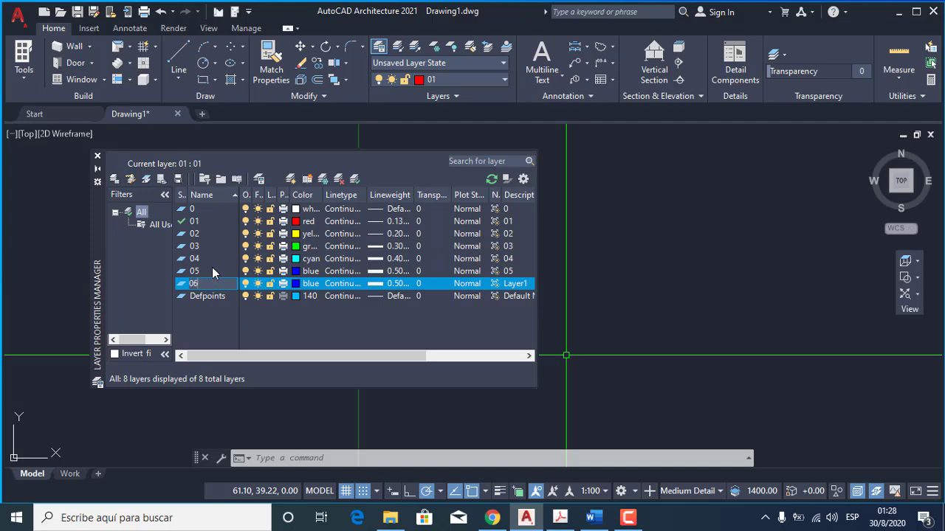
pyautogui.click(305, 284)
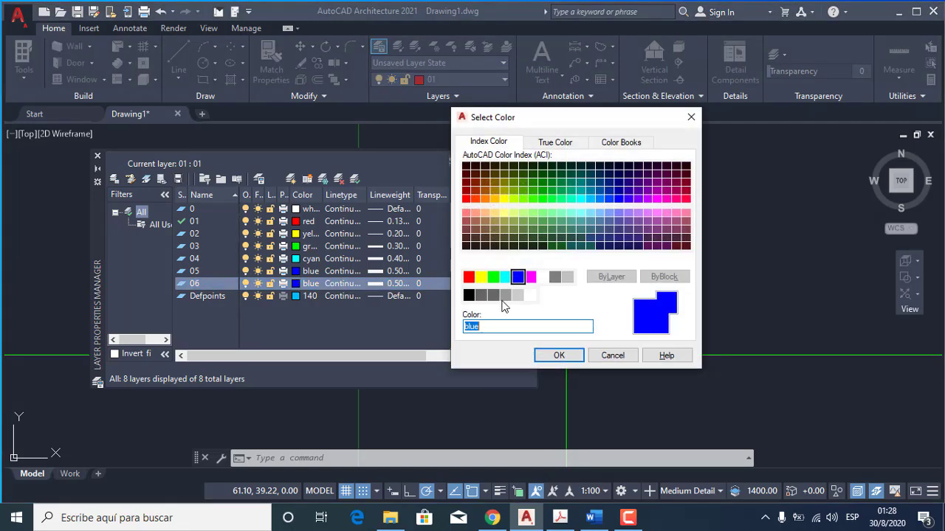
pyautogui.click(531, 277)
pyautogui.click(559, 355)
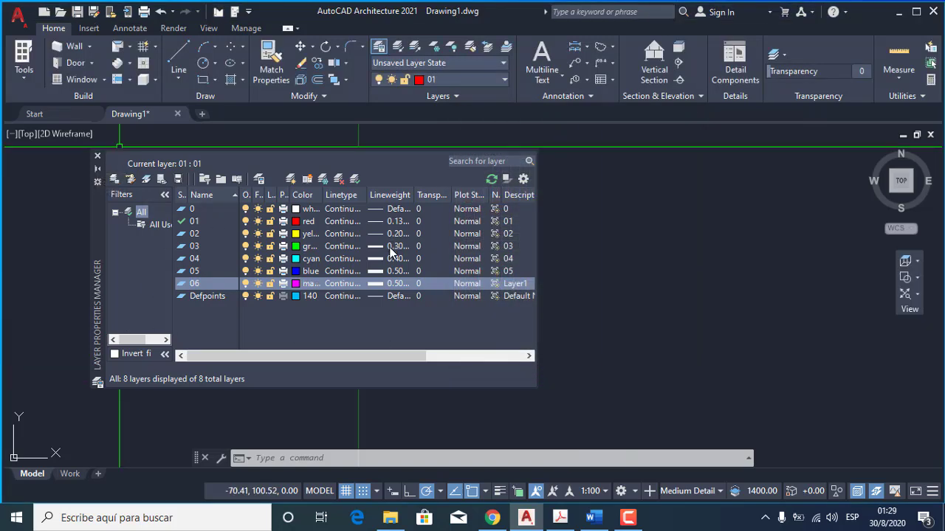
pyautogui.click(97, 156)
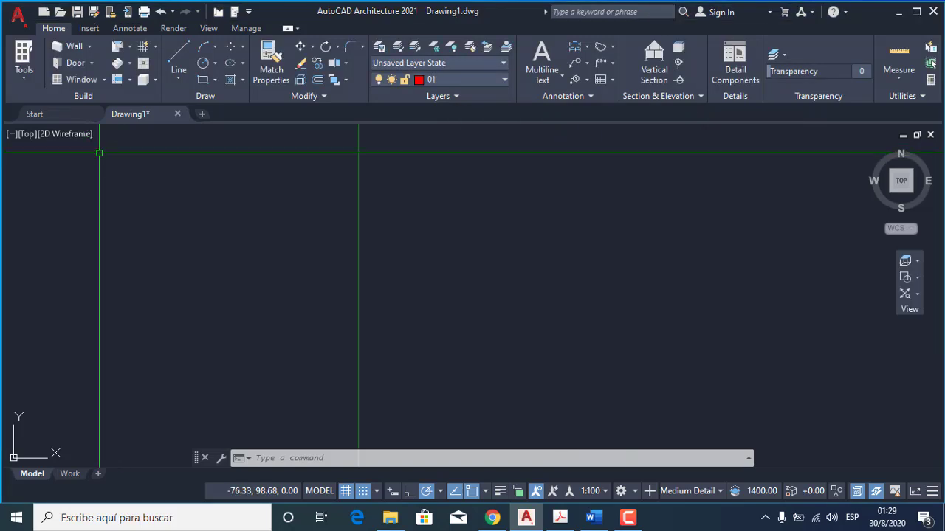
# Draw a single short horizontal line on layer 01 with the Line command, starting at about -36,60
pyautogui.click(180, 79)
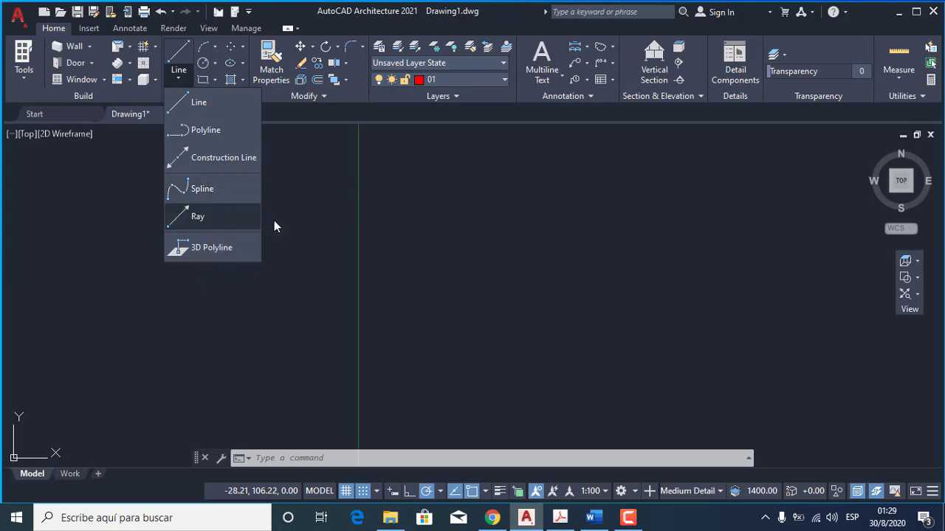
pyautogui.click(185, 110)
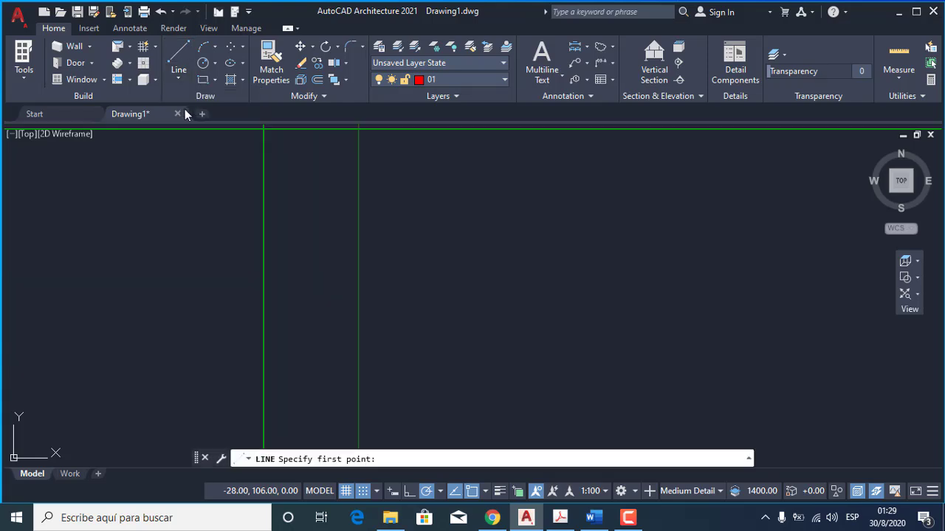
pyautogui.click(236, 284)
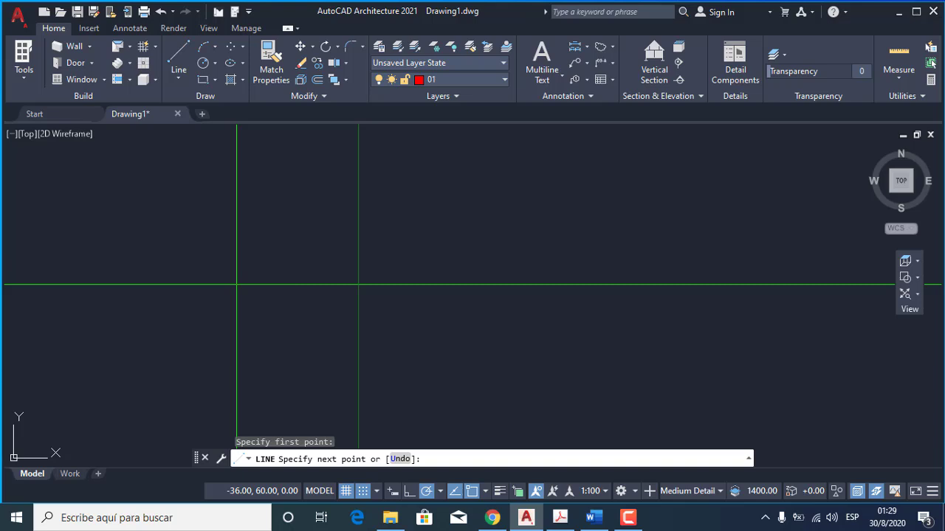
pyautogui.click(321, 284)
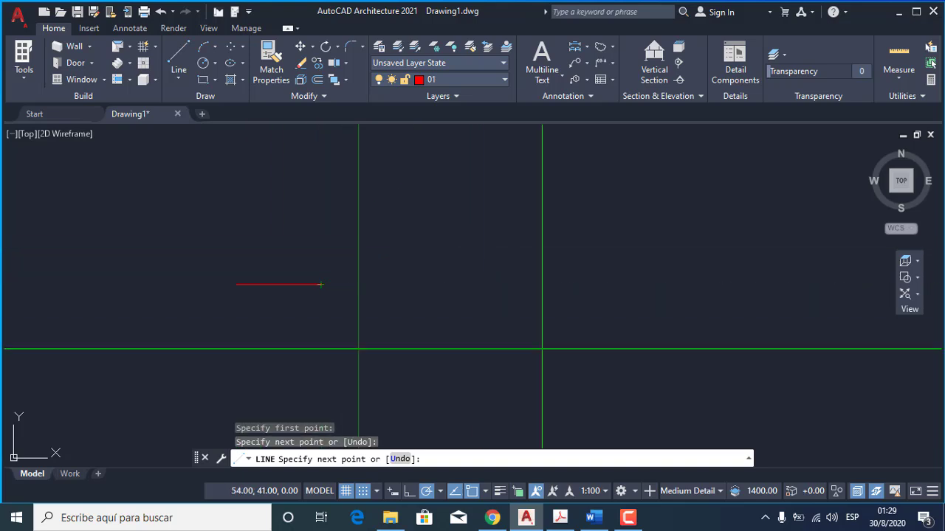
pyautogui.press('Return')
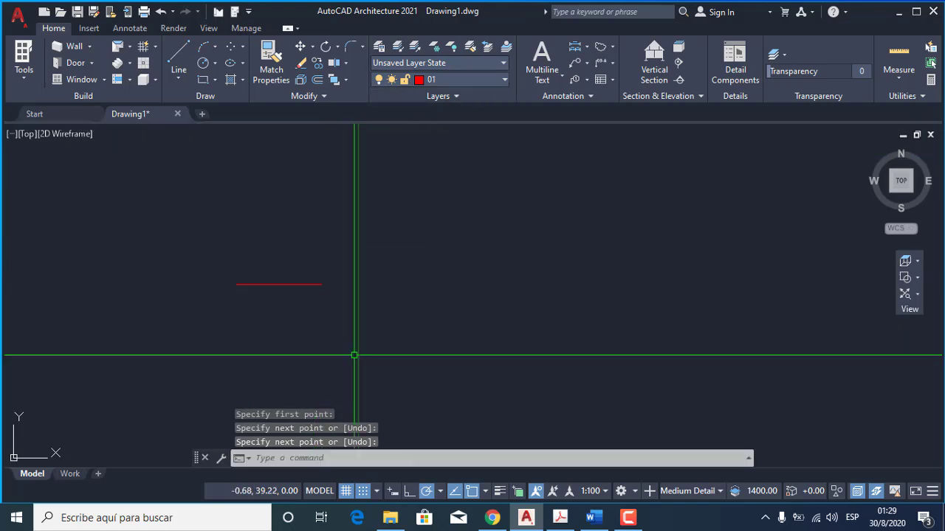
pyautogui.click(315, 459)
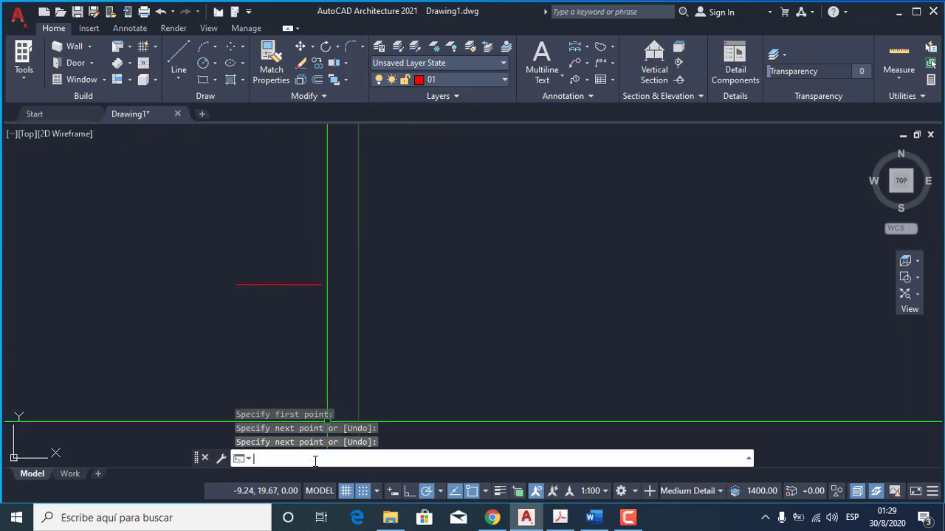
pyautogui.write('LINE')
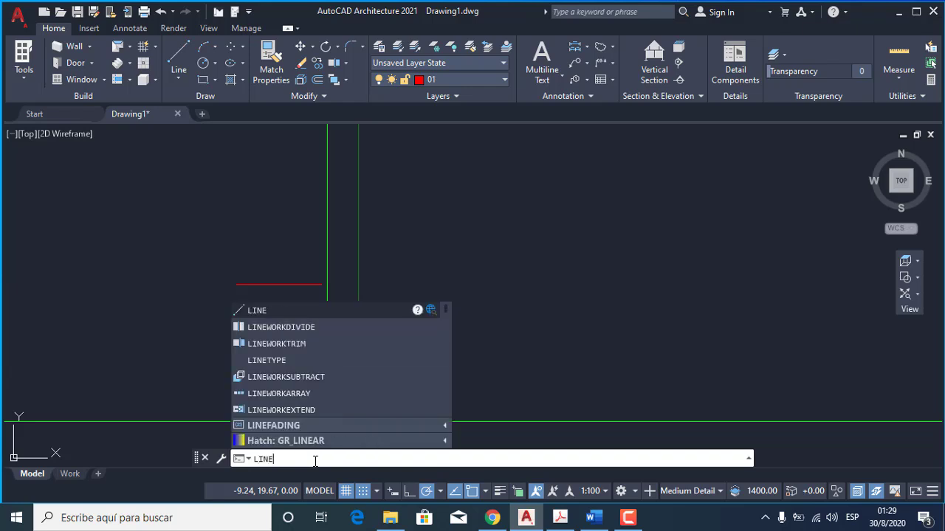
pyautogui.press('Return')
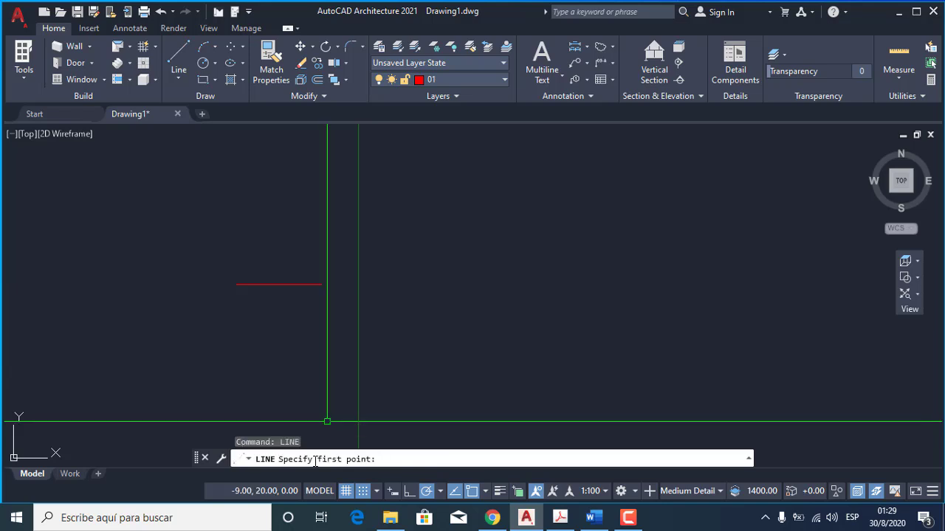
pyautogui.press('Escape')
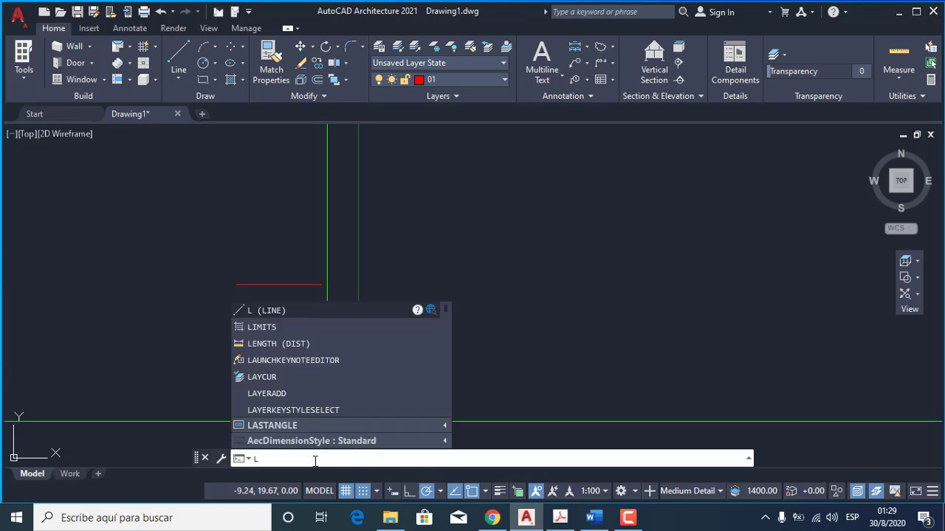
# Draw a second short horizontal line just above the first one, at about Y 69, with the Line command
pyautogui.press('Return')
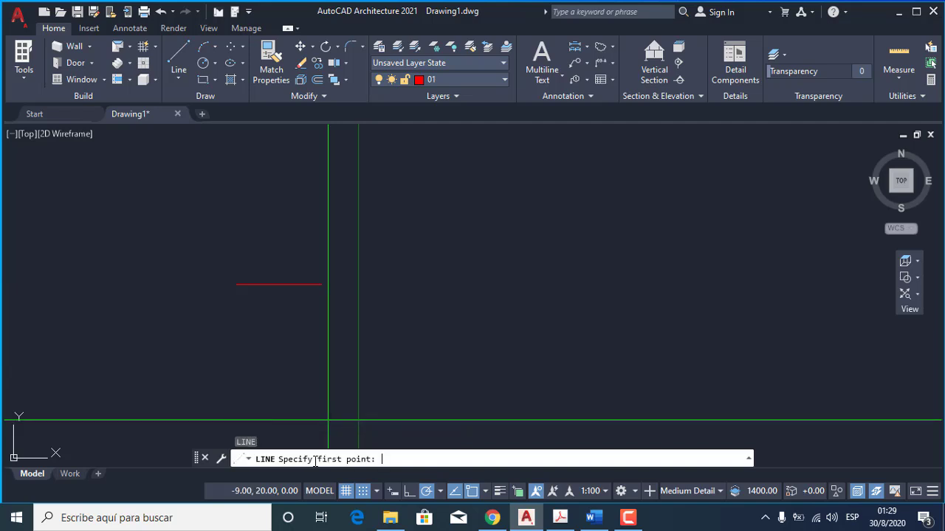
pyautogui.click(237, 254)
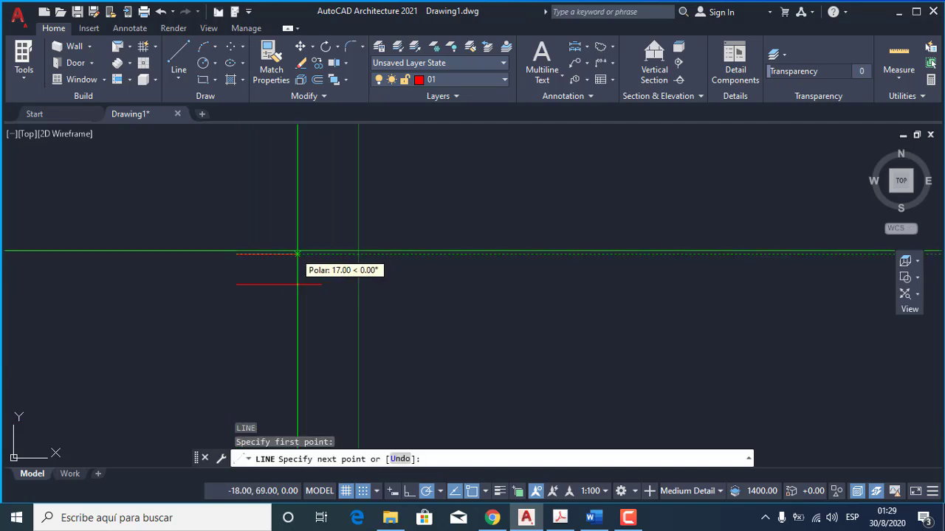
pyautogui.click(316, 254)
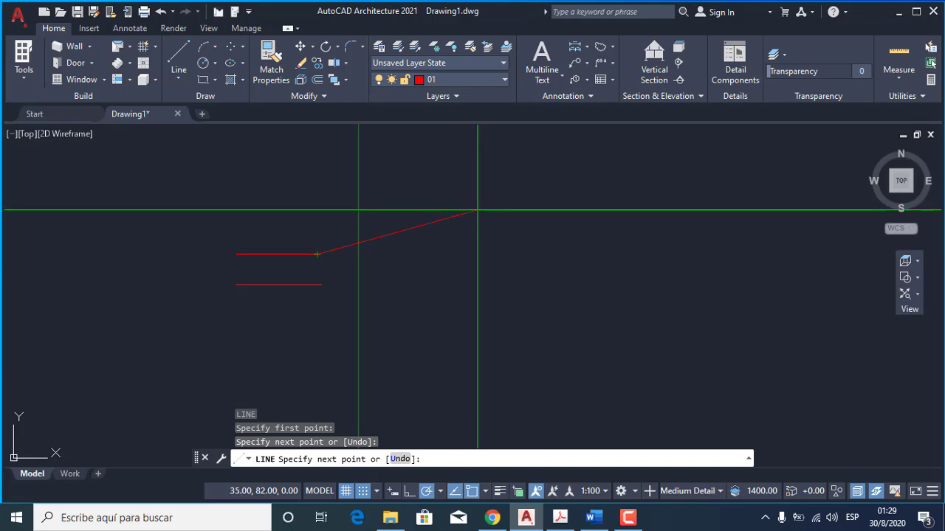
pyautogui.press('Return')
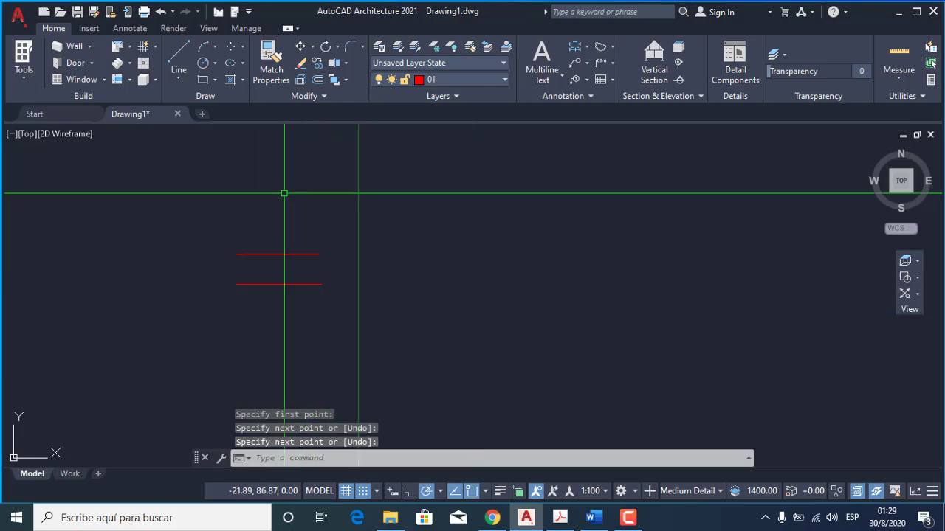
# Draw an open five-segment polyline beside the two lines: 38 units horizontal, a rising diagonal, 30 units horizontal, and two descending segments ending at about 133,52
pyautogui.click(178, 78)
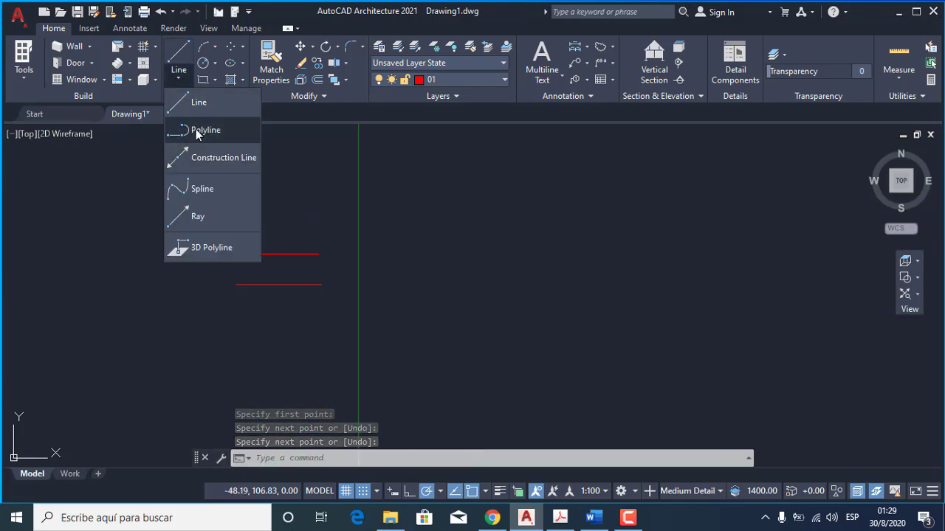
pyautogui.click(196, 130)
pyautogui.click(389, 254)
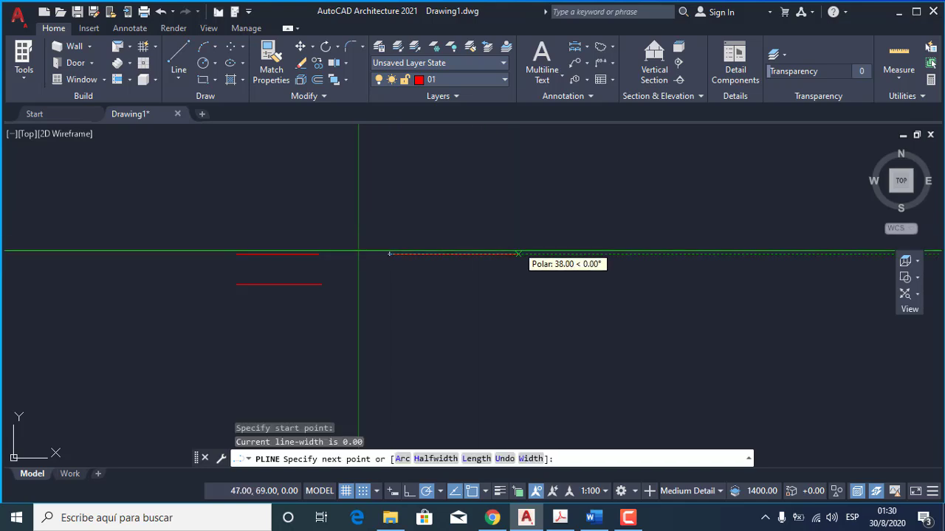
pyautogui.click(518, 254)
pyautogui.click(612, 180)
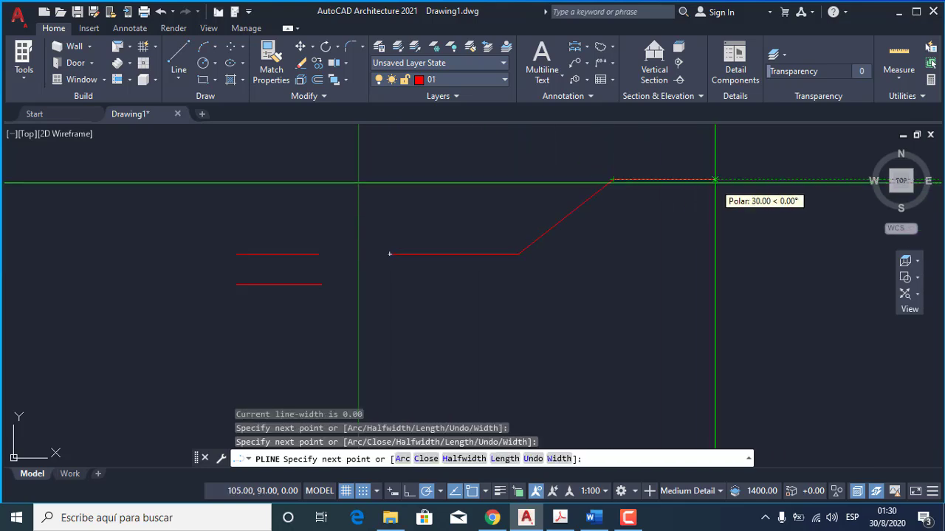
pyautogui.click(715, 179)
pyautogui.click(776, 223)
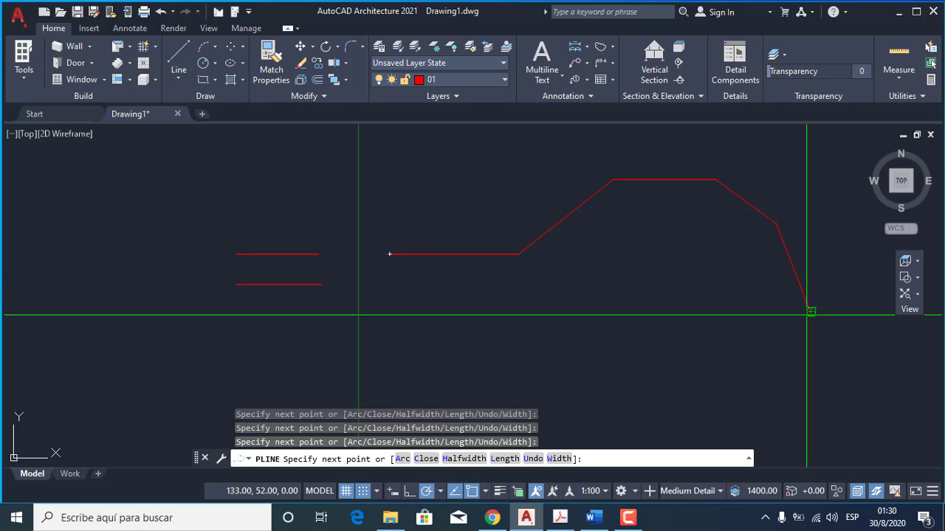
pyautogui.click(811, 312)
pyautogui.press('Return')
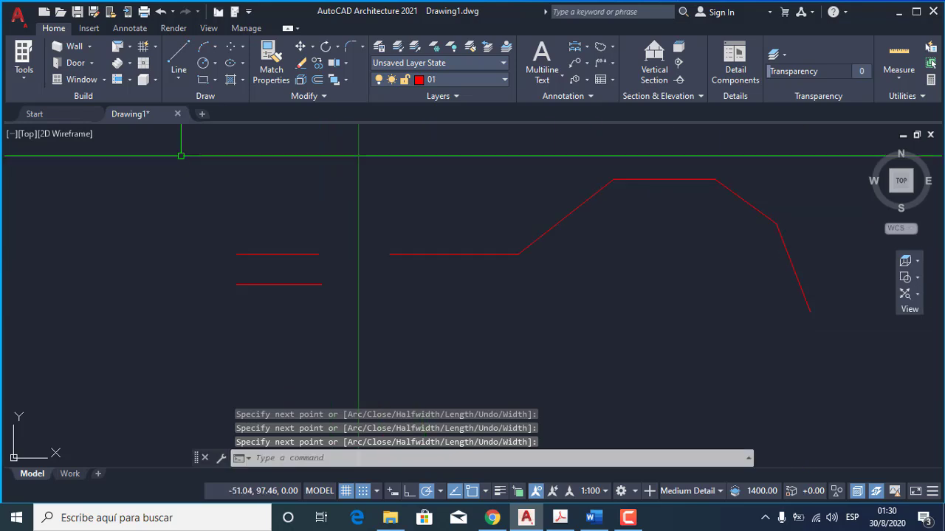
# Draw five connected segments below the polyline with the Line command, starting at 12,52 and ending at about 127,31
pyautogui.click(177, 55)
pyautogui.click(399, 312)
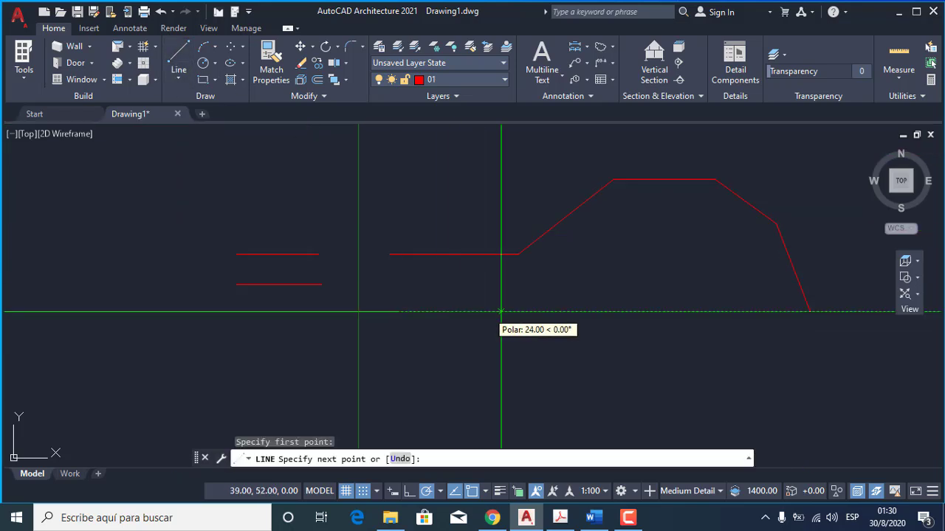
pyautogui.click(518, 312)
pyautogui.click(613, 274)
pyautogui.click(665, 303)
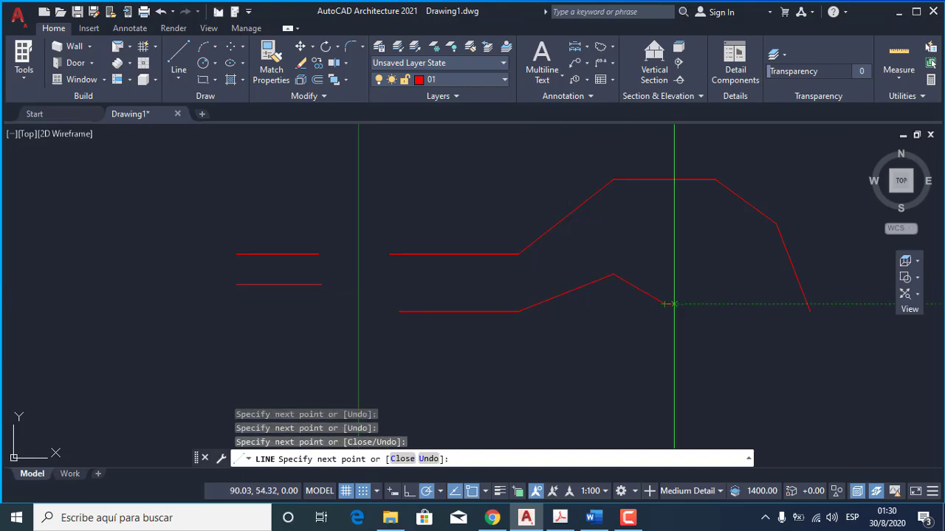
pyautogui.click(754, 303)
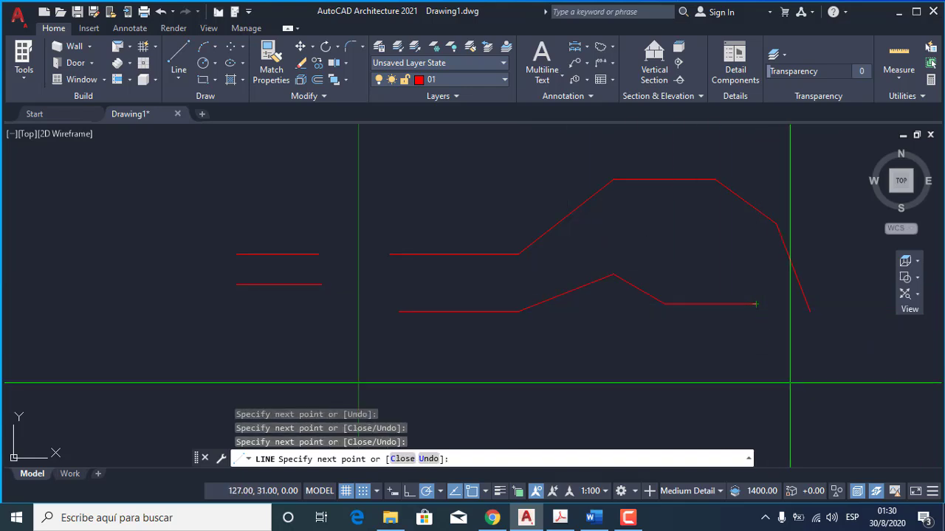
pyautogui.click(792, 385)
pyautogui.press('Return')
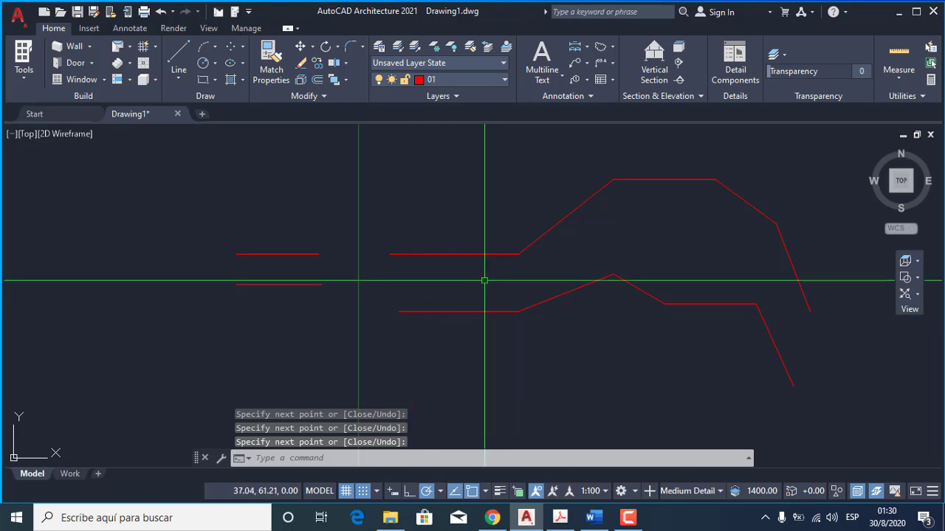
# Select the upper polyline, clear that selection, and select the five lower line segments one by one to compare how they are picked
pyautogui.click(481, 254)
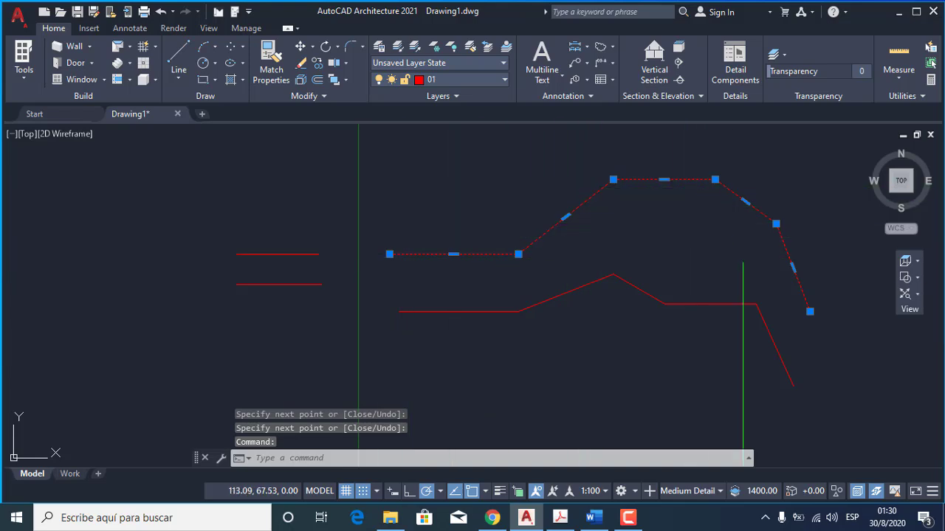
pyautogui.press('Escape')
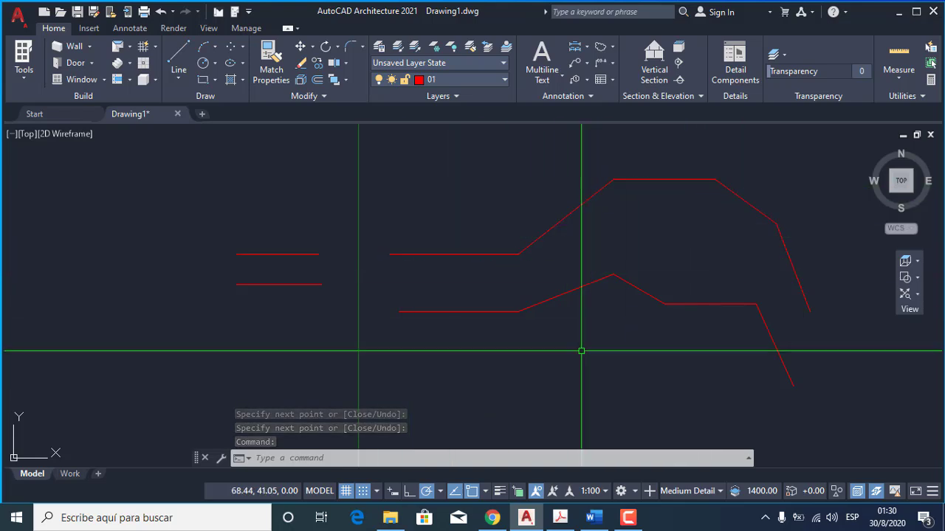
pyautogui.click(460, 315)
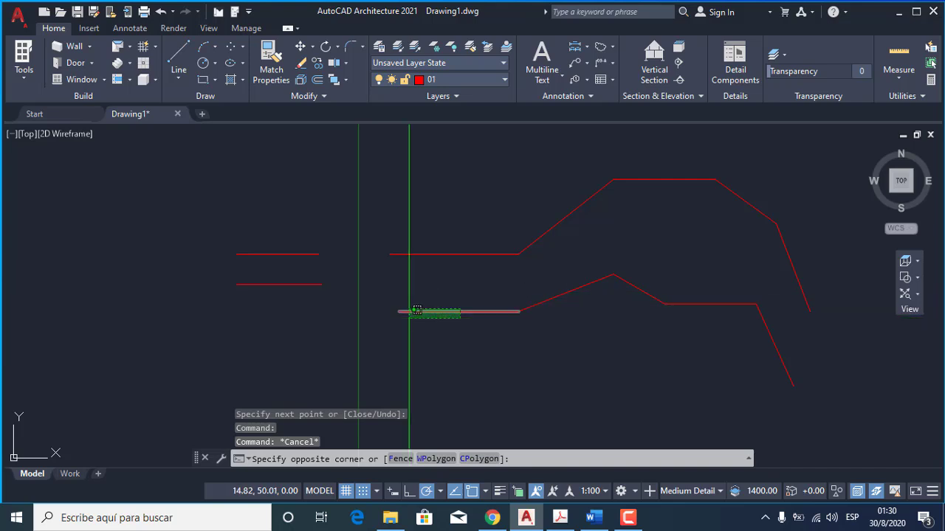
pyautogui.click(411, 311)
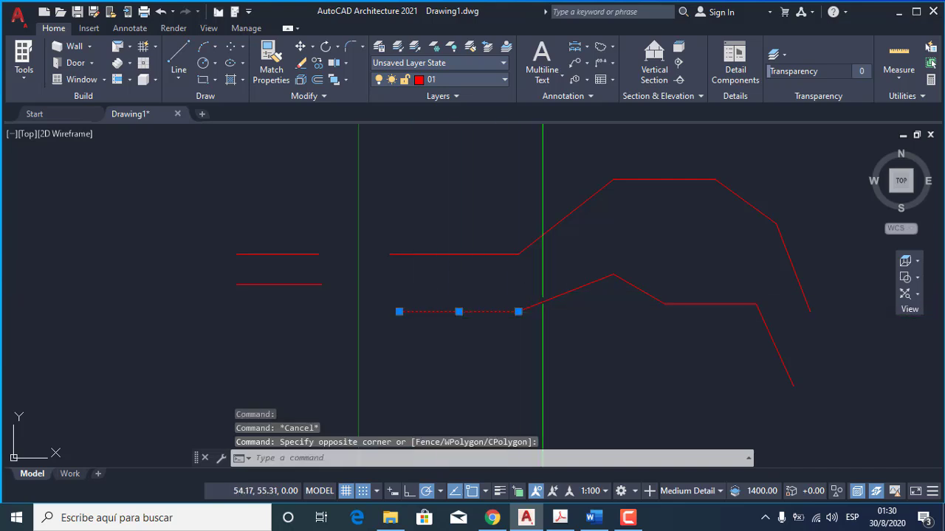
pyautogui.click(654, 295)
pyautogui.click(693, 303)
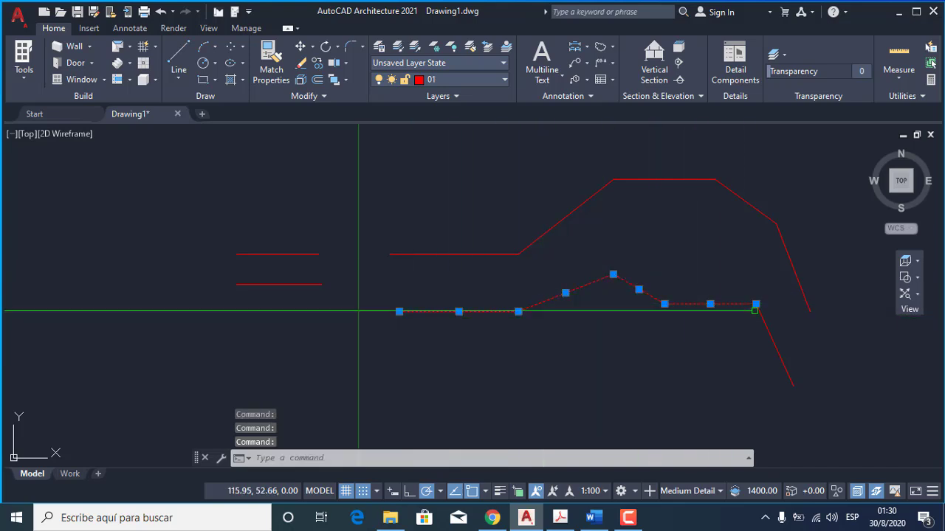
pyautogui.click(764, 324)
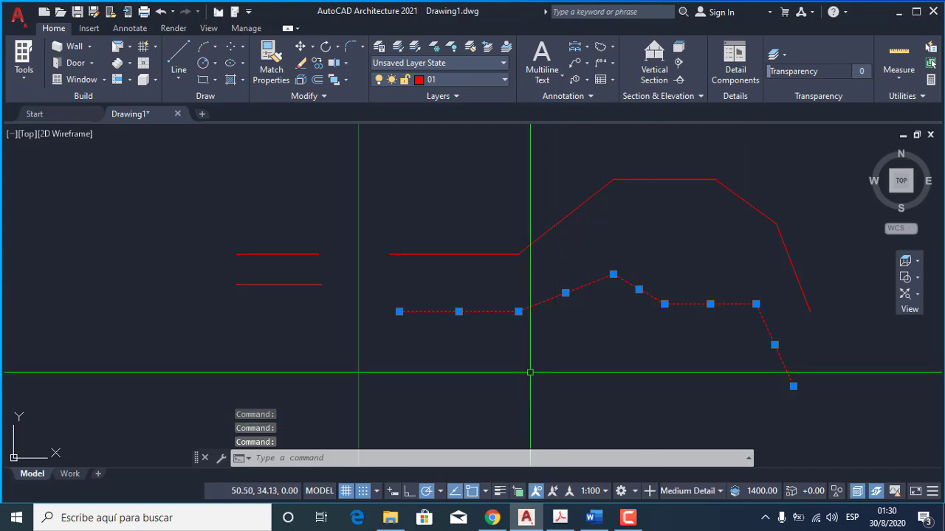
# Open the Properties palette and move it higher so it sits clear of the command line
pyautogui.write('p')
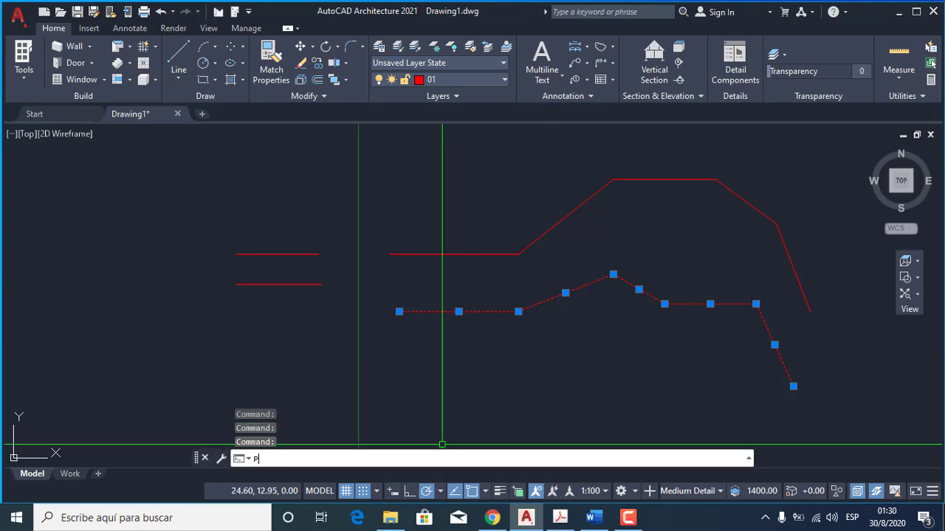
pyautogui.write('r')
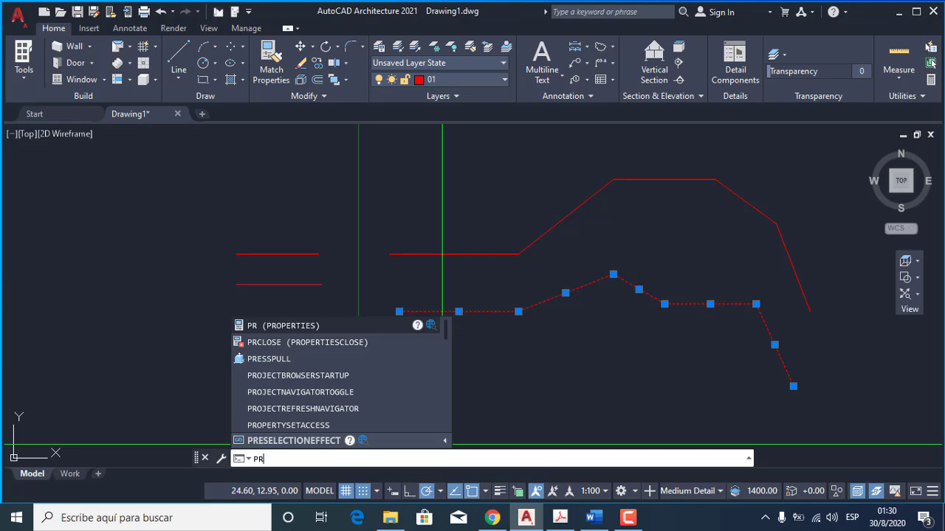
pyautogui.press('Return')
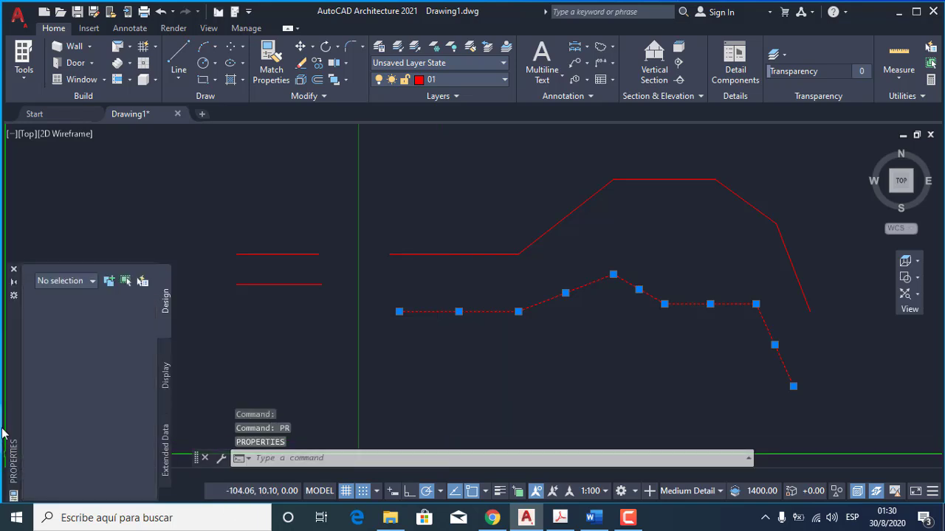
pyautogui.moveTo(19, 392); pyautogui.dragTo(27, 272)
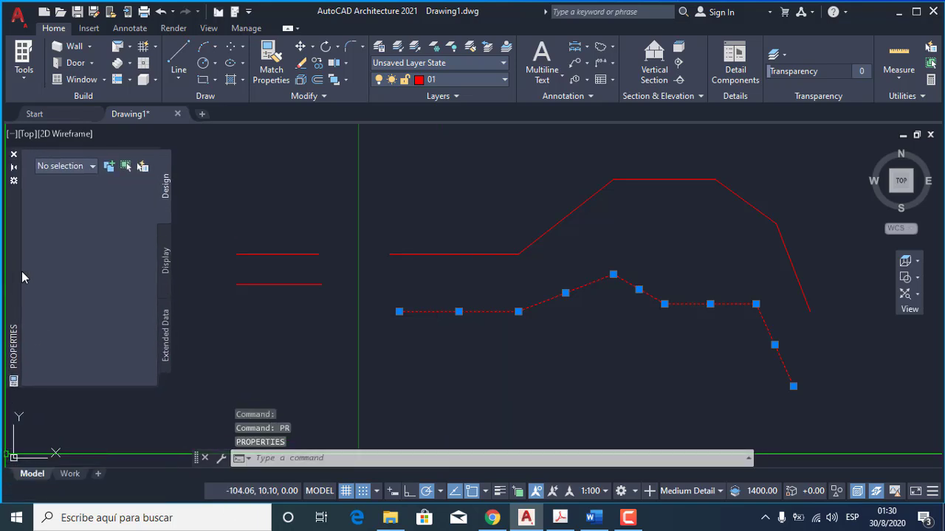
# Select only the upper polyline, check its object type in the Properties palette, and clear the selection
pyautogui.press('Escape')
pyautogui.click(500, 254)
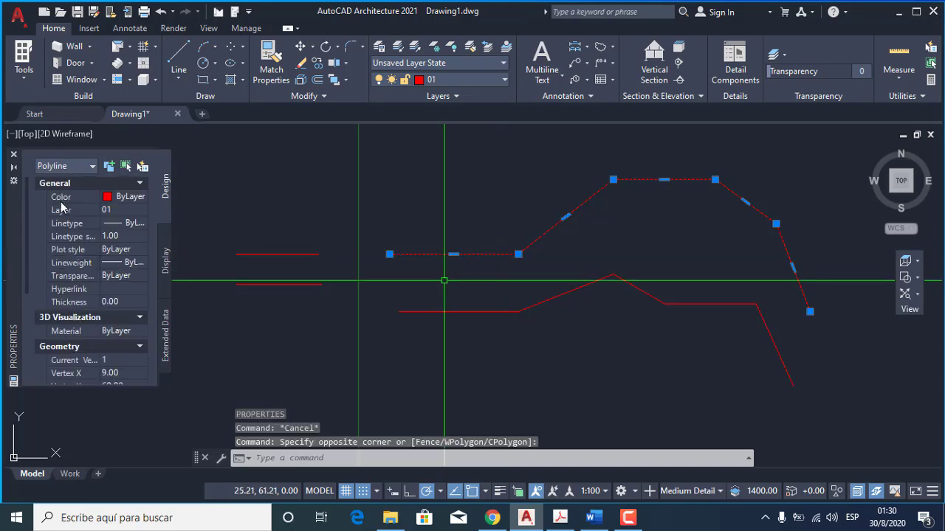
pyautogui.click(78, 167)
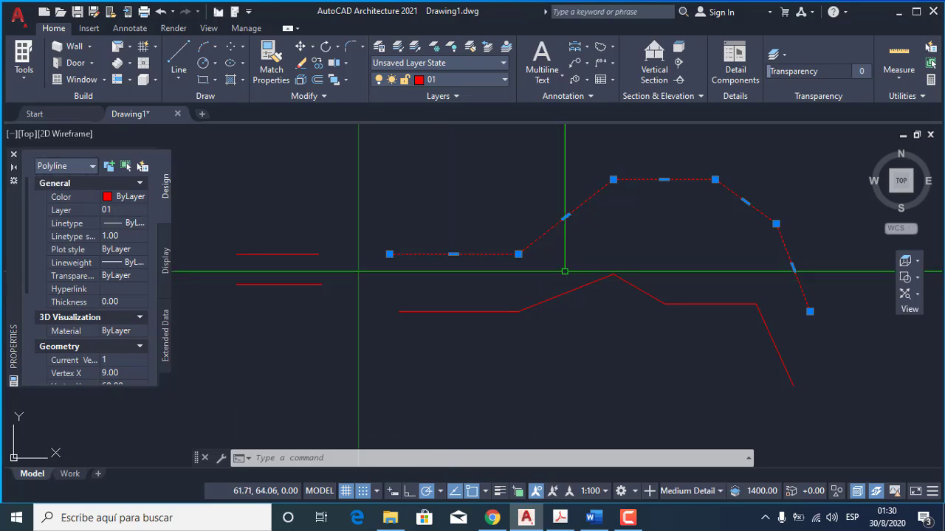
pyautogui.click(517, 270)
pyautogui.press('Escape')
# Window-select the lower chain of line segments, check their object type in the Properties palette, and clear the selection
pyautogui.click(358, 264)
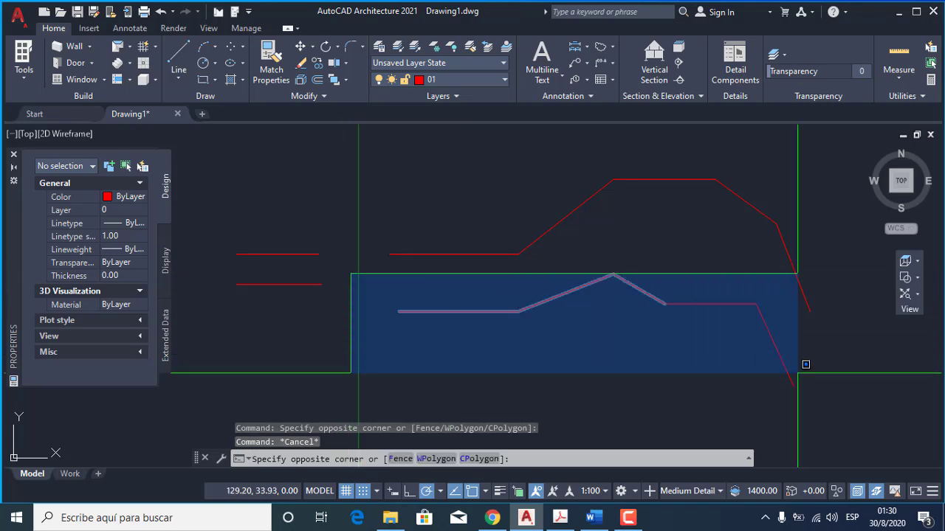
pyautogui.click(791, 382)
pyautogui.click(458, 348)
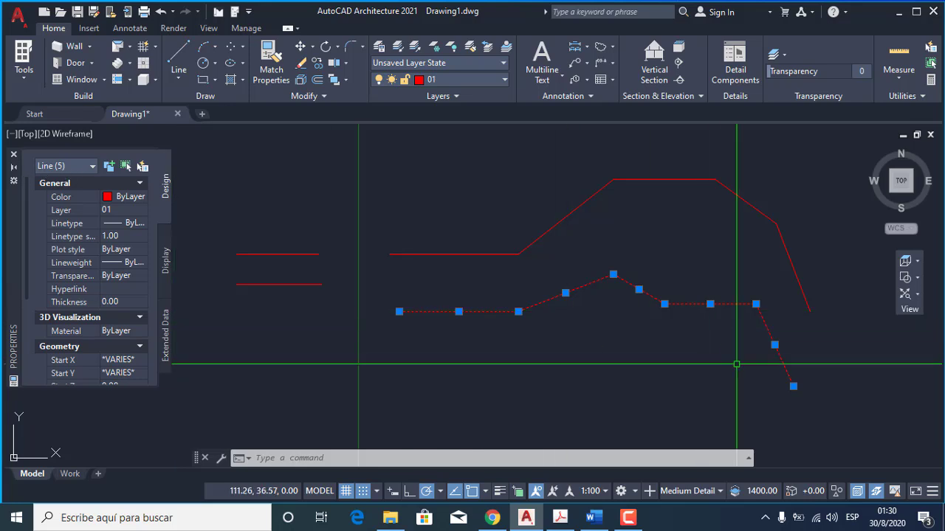
pyautogui.press('Escape')
pyautogui.press('Escape')
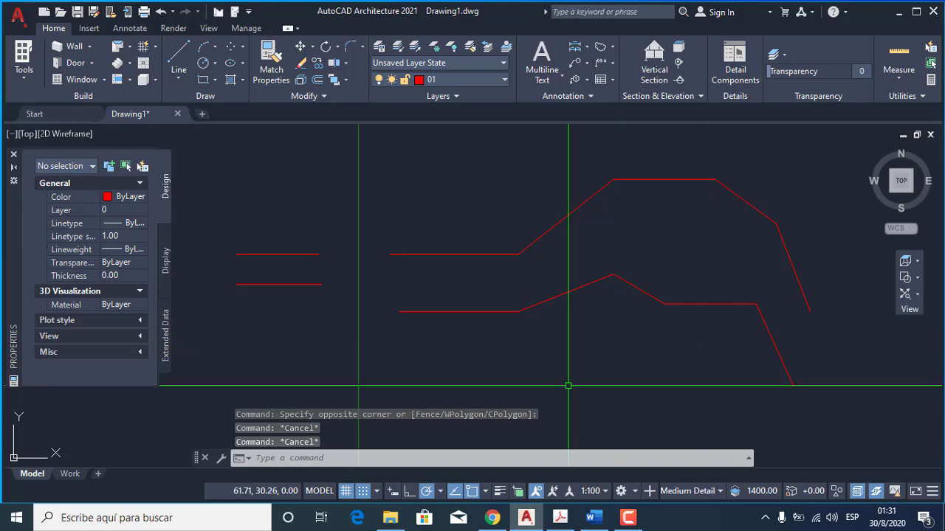
# Select the upper polyline again to check that it behaves as a single object, and deselect it
pyautogui.scroll(-2, 568, 385)
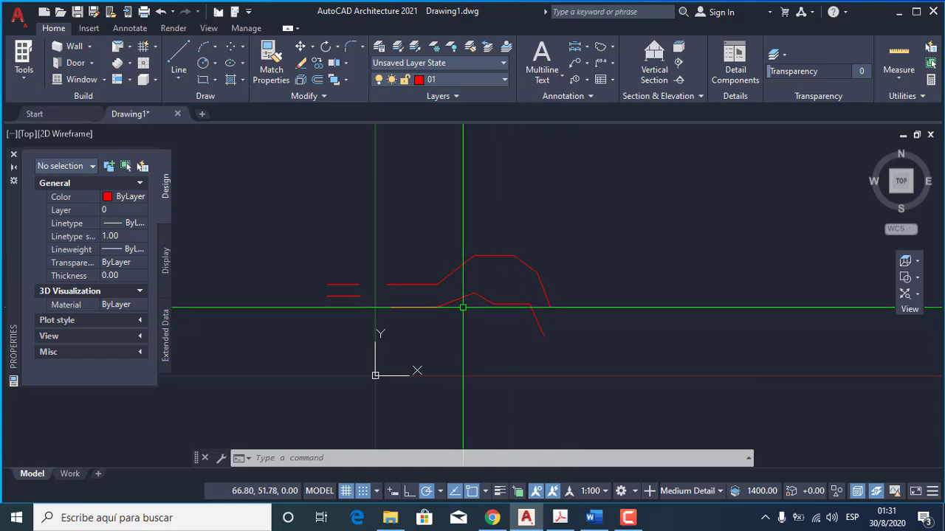
pyautogui.click(497, 256)
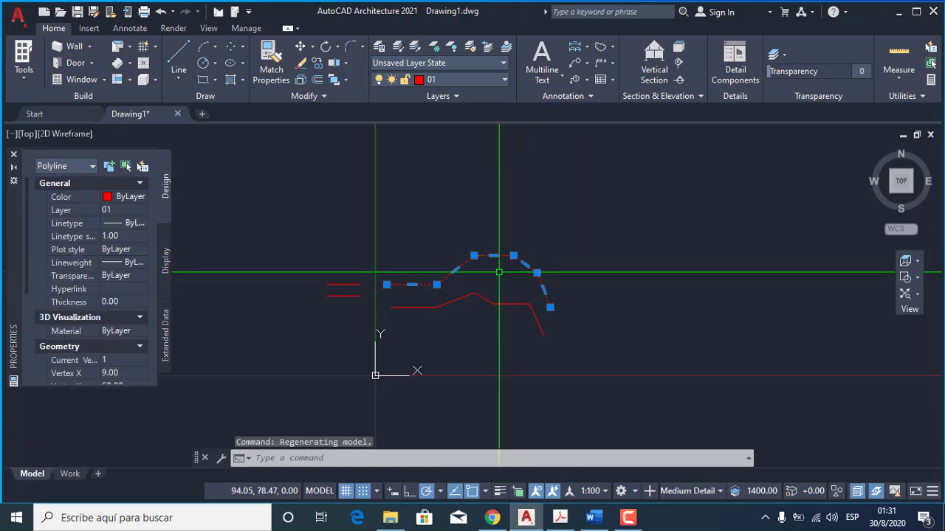
pyautogui.press('Escape')
# Select the five lower segments individually, then the upper polyline on its own, comparing their object types in the Properties palette
pyautogui.click(391, 306)
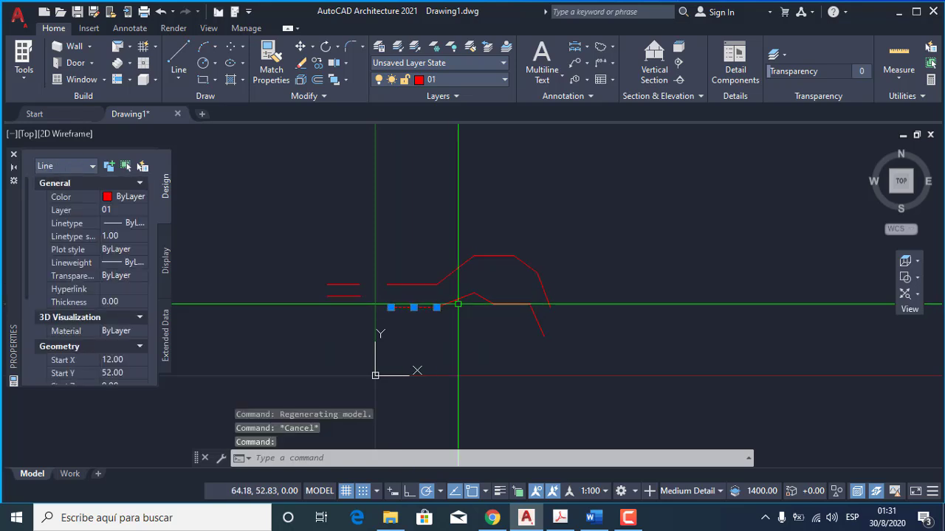
pyautogui.click(455, 300)
pyautogui.click(485, 299)
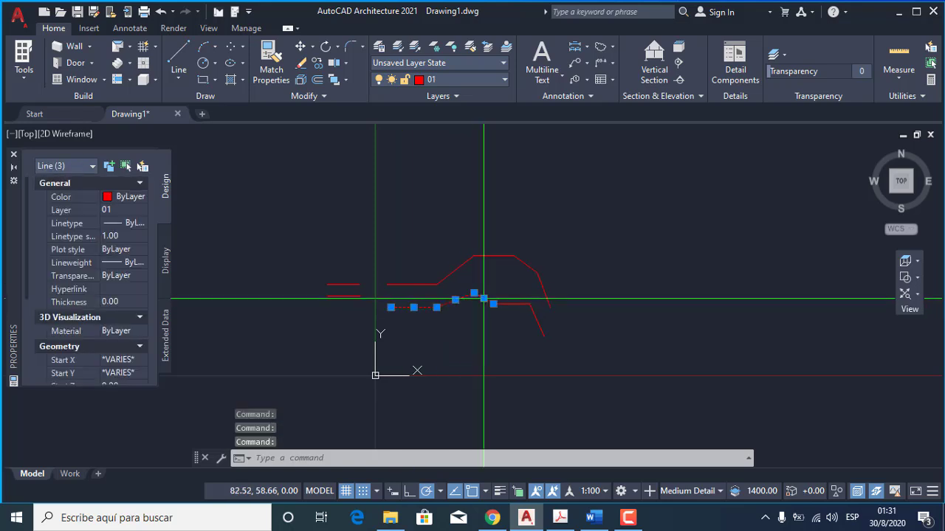
pyautogui.click(522, 304)
pyautogui.click(534, 318)
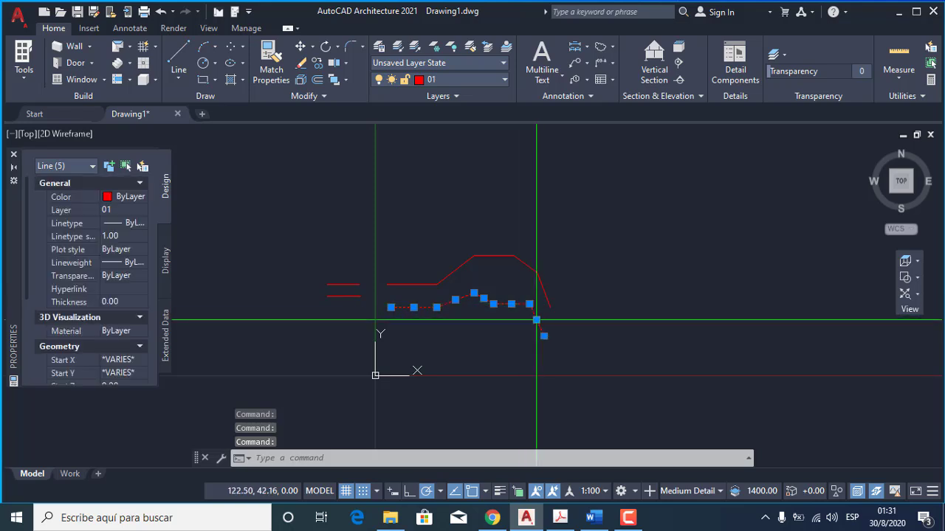
pyautogui.press('Escape')
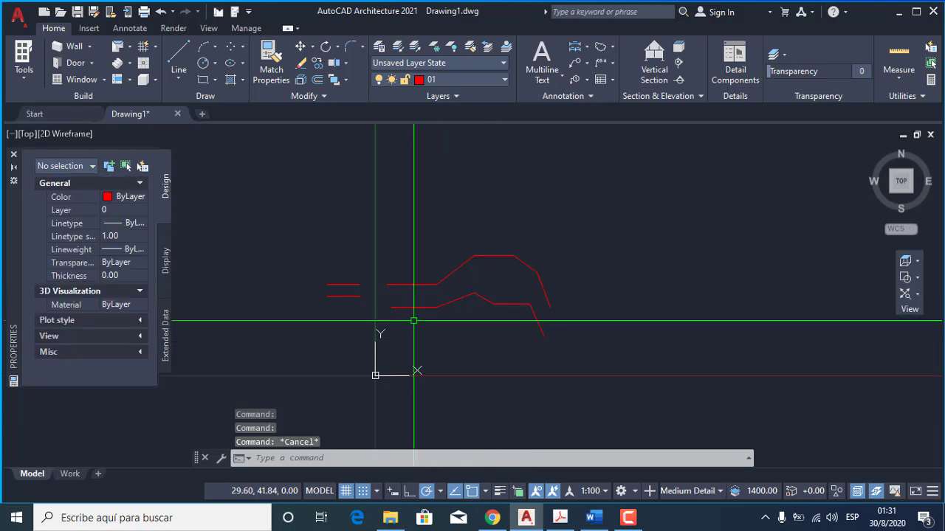
pyautogui.click(426, 284)
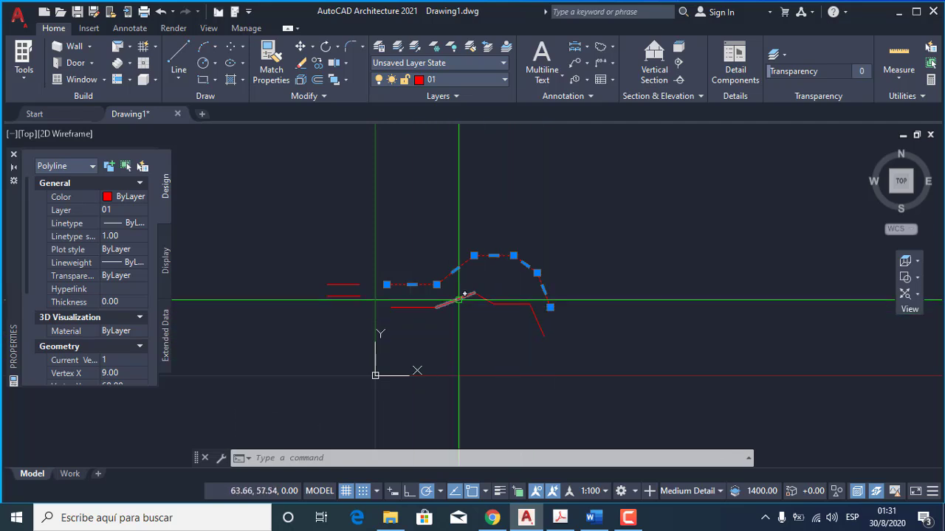
pyautogui.press('Escape')
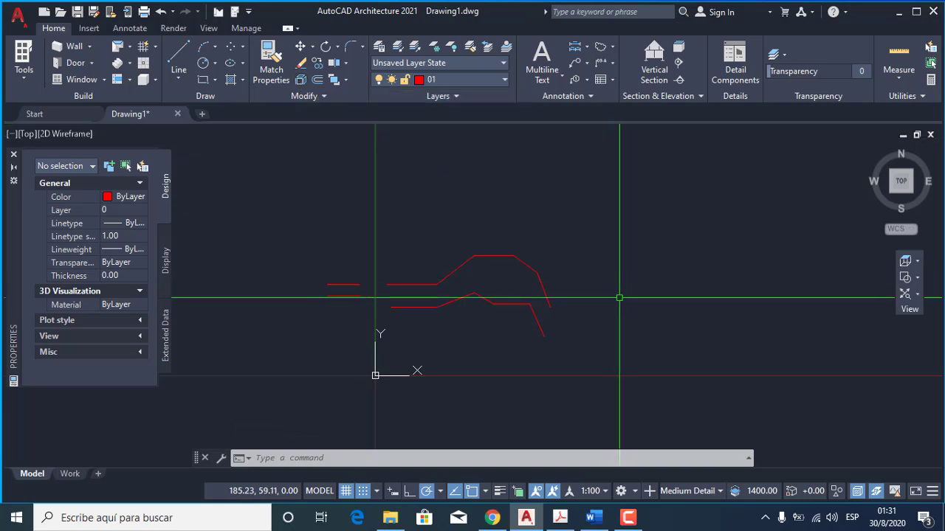
# Explode the upper polyline into separate line segments
pyautogui.write('x')
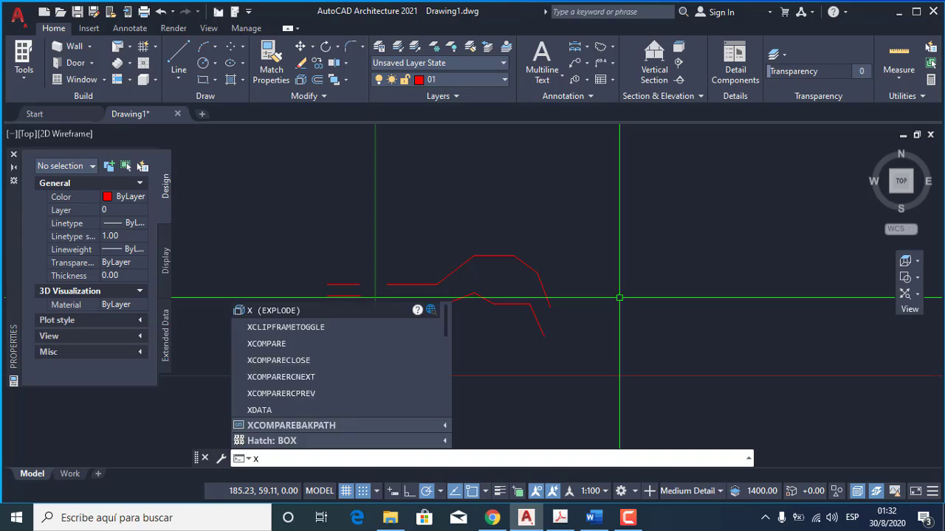
pyautogui.press('Return')
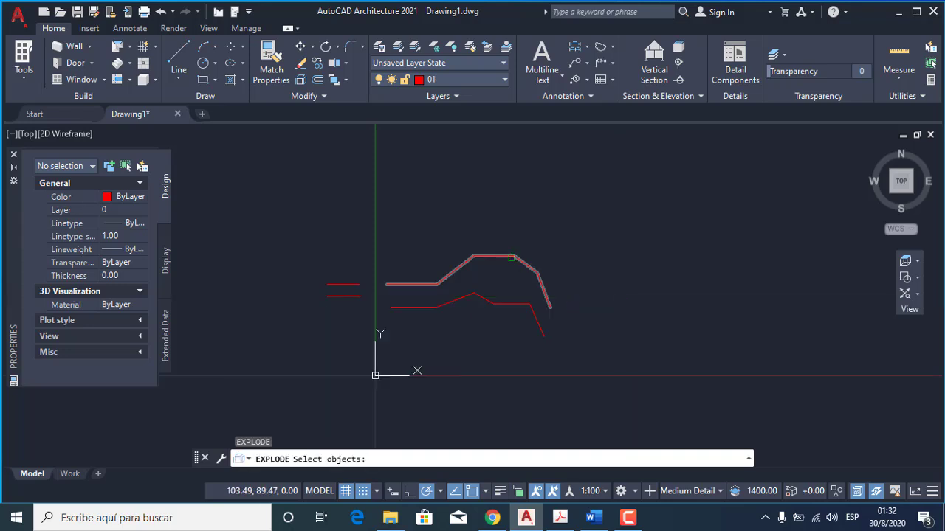
pyautogui.click(509, 256)
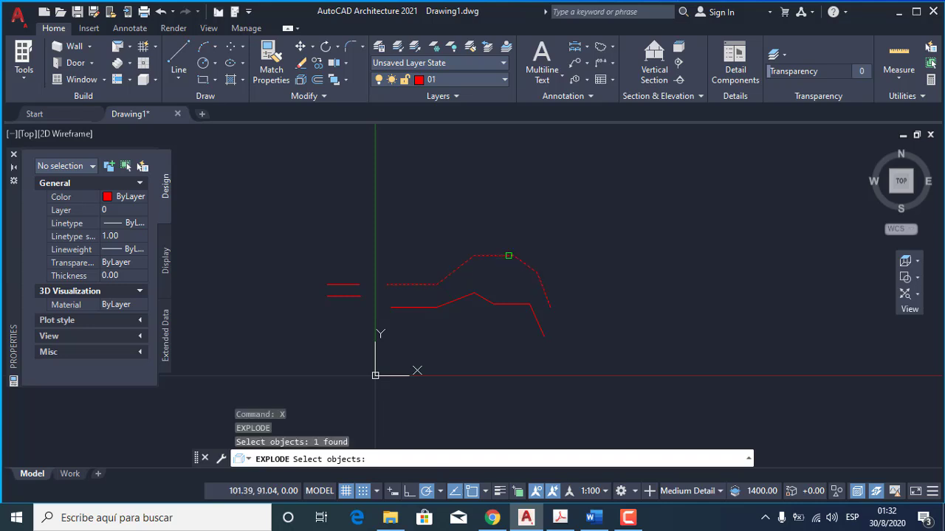
pyautogui.press('Return')
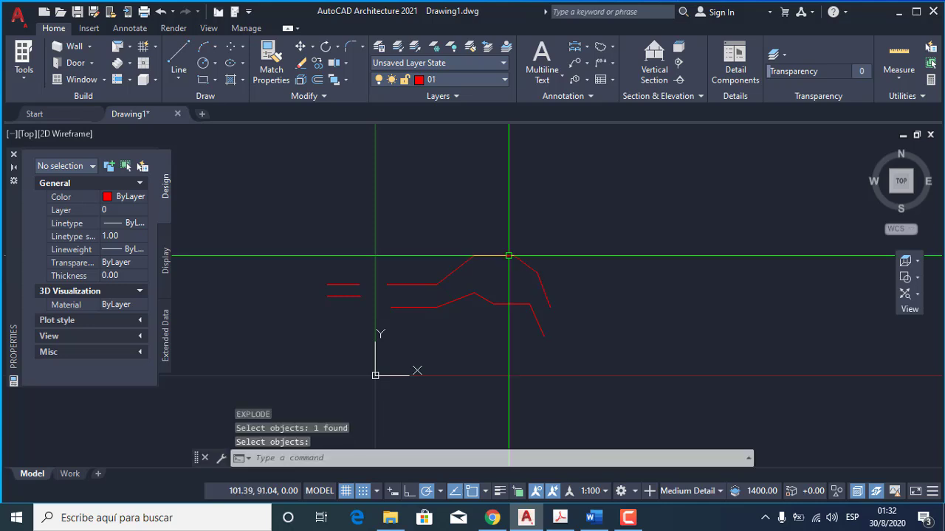
# Select each of the five segments of the exploded upper outline, check their object type, and clear the selection
pyautogui.click(402, 285)
pyautogui.click(455, 270)
pyautogui.click(494, 256)
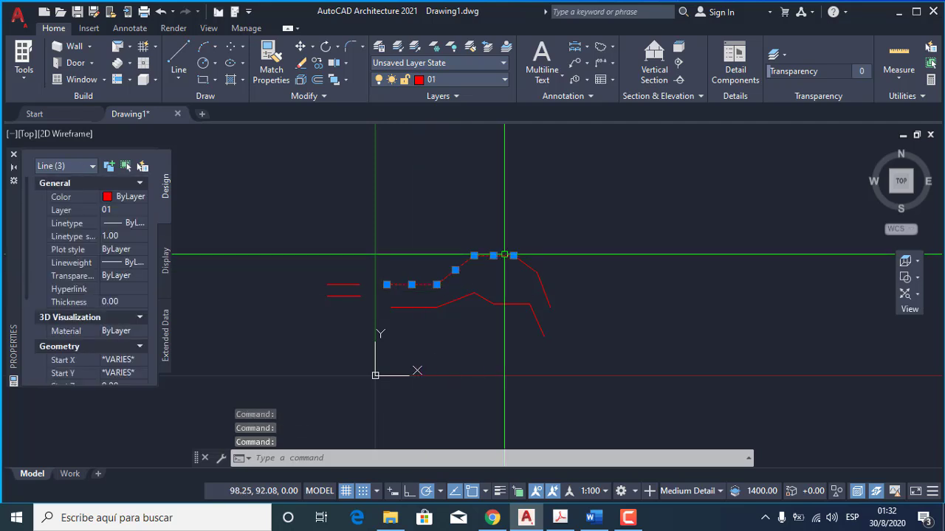
pyautogui.click(527, 265)
pyautogui.click(545, 295)
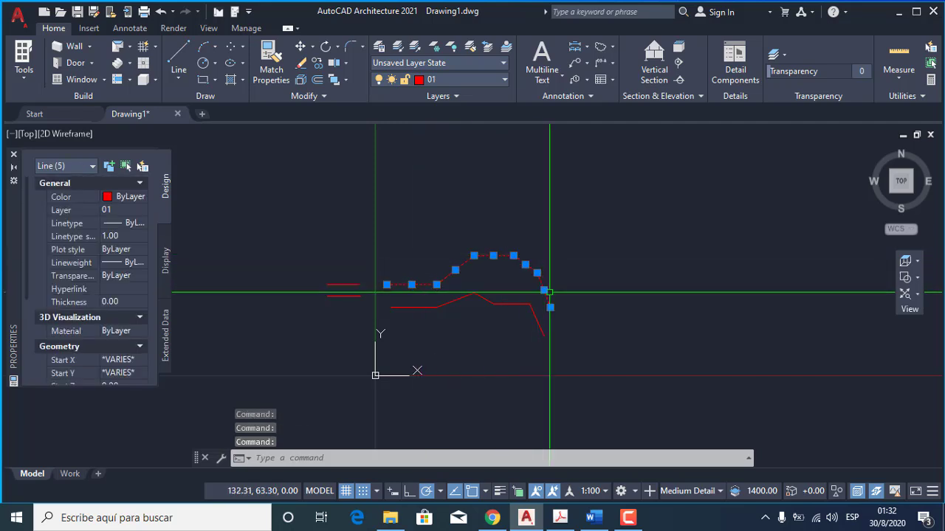
pyautogui.press('Escape')
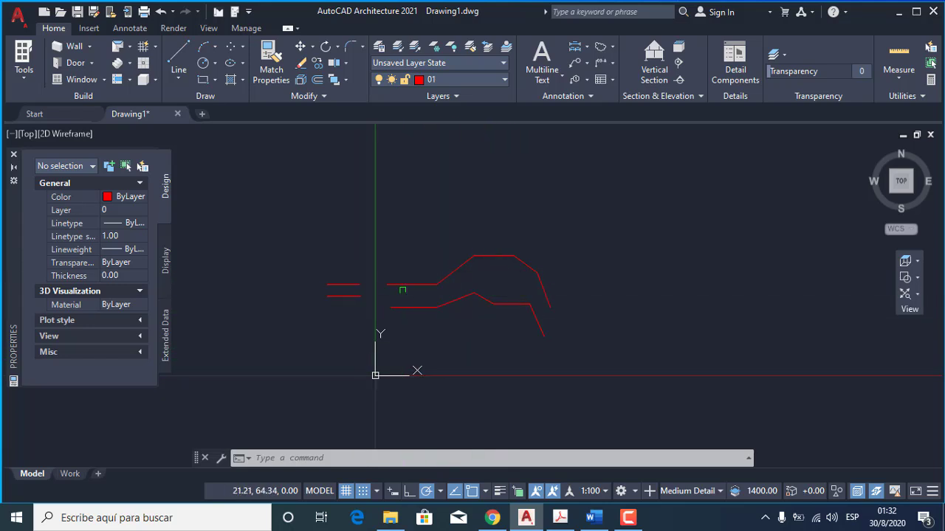
# Select the leftmost segment of the exploded upper outline to check its object type, and clear the selection
pyautogui.click(405, 284)
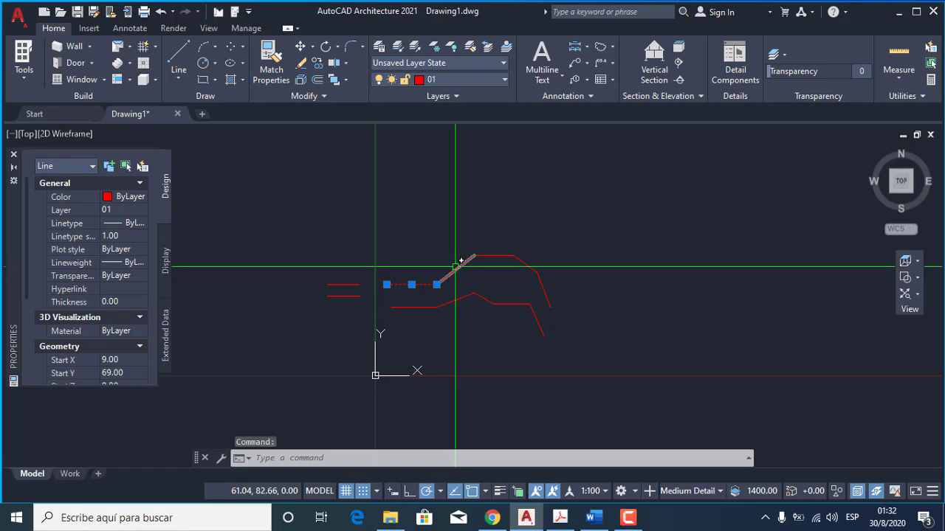
pyautogui.press('Escape')
pyautogui.press('Escape')
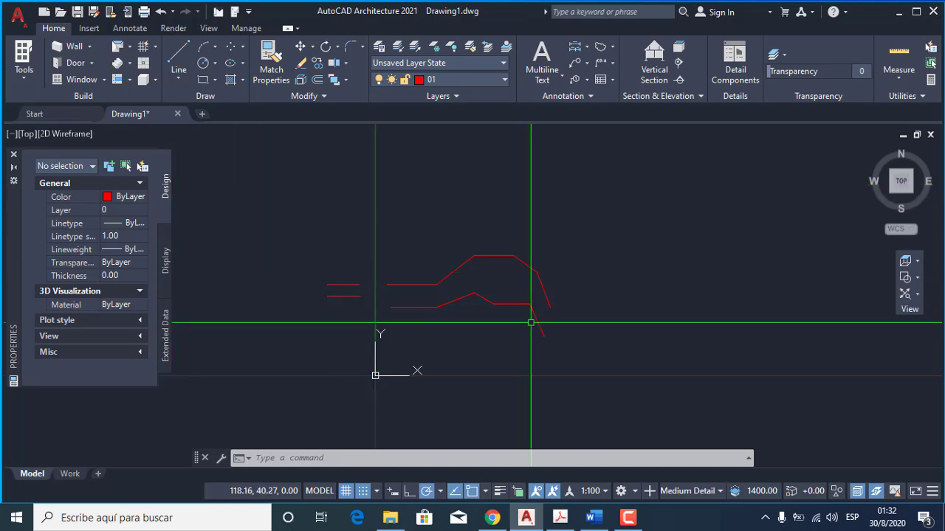
# Join the five segments of the upper outline into one polyline, then select it to check its object type and deselect it
pyautogui.write('J')
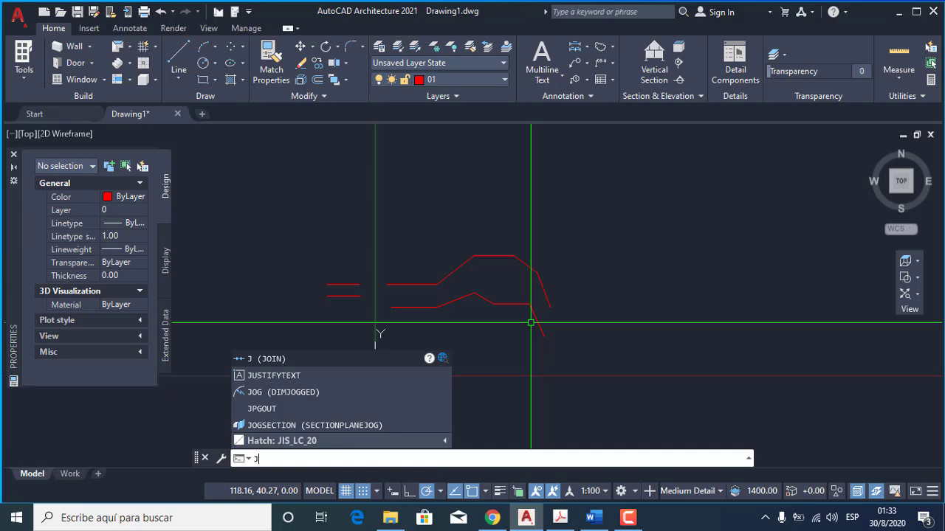
pyautogui.press('Return')
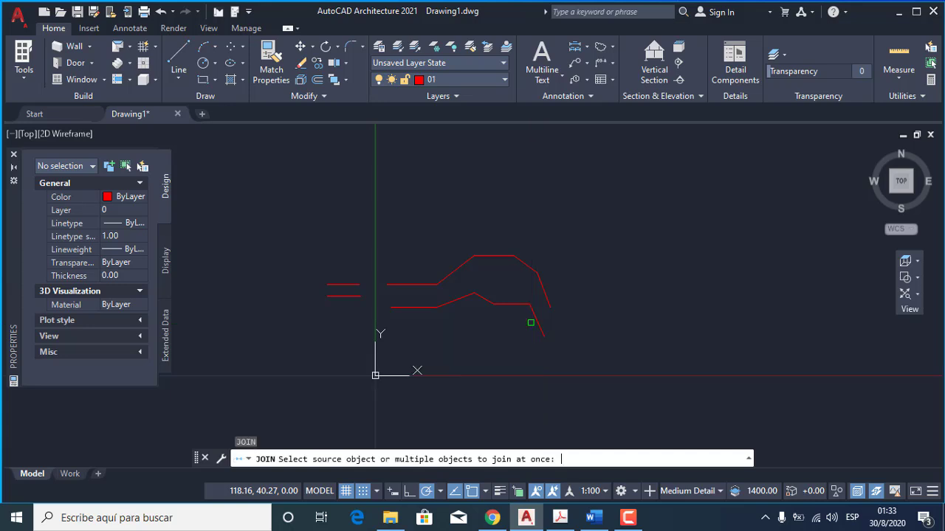
pyautogui.click(539, 280)
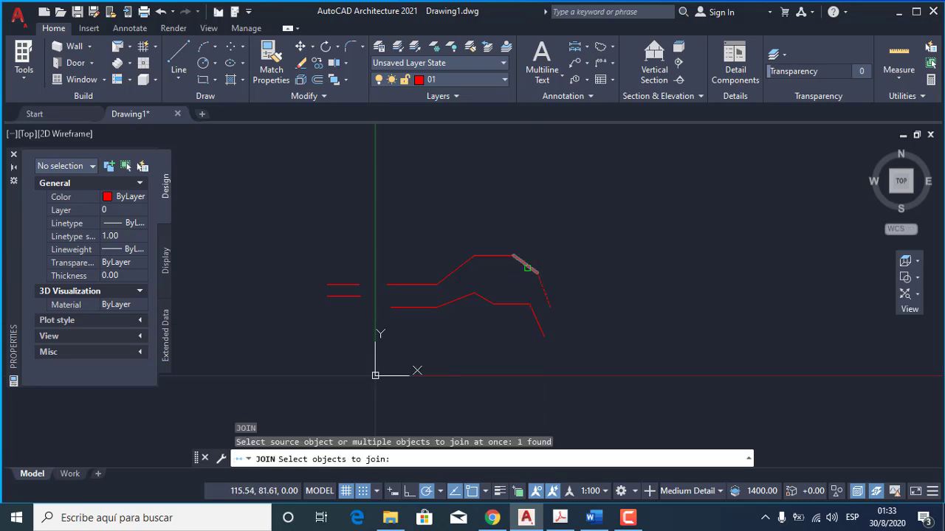
pyautogui.click(525, 267)
pyautogui.click(497, 258)
pyautogui.click(457, 270)
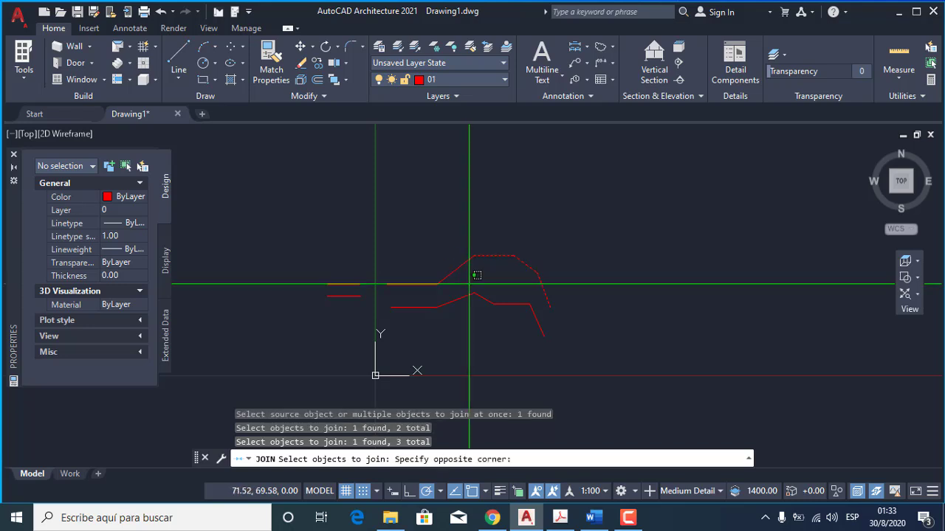
pyautogui.click(398, 262)
pyautogui.click(400, 285)
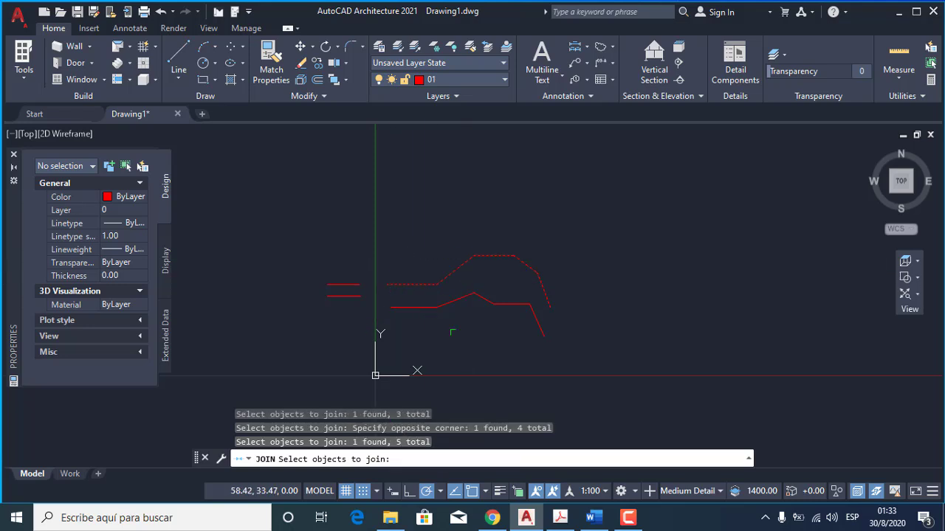
pyautogui.press('Return')
pyautogui.click(431, 285)
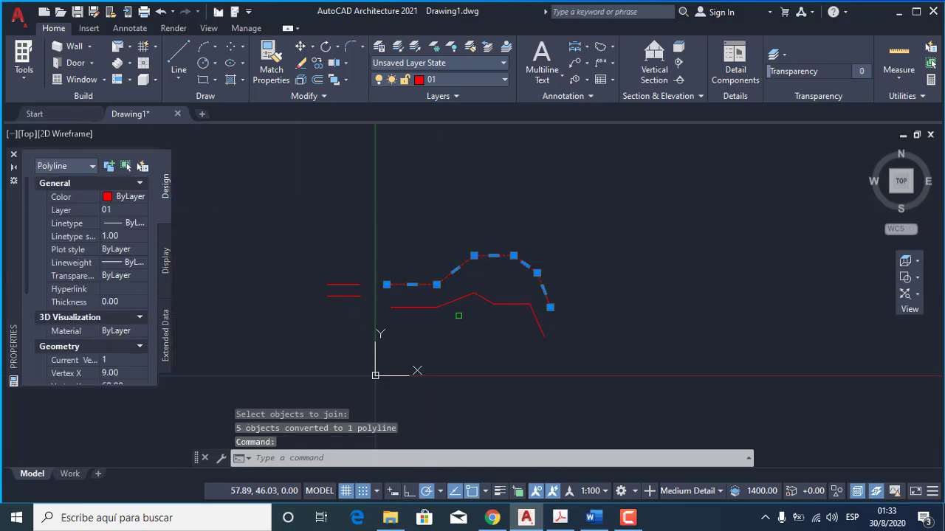
pyautogui.press('Escape')
# Join the five separate lines of the lower outline into one polyline, then check its object type and deselect it
pyautogui.click(544, 334)
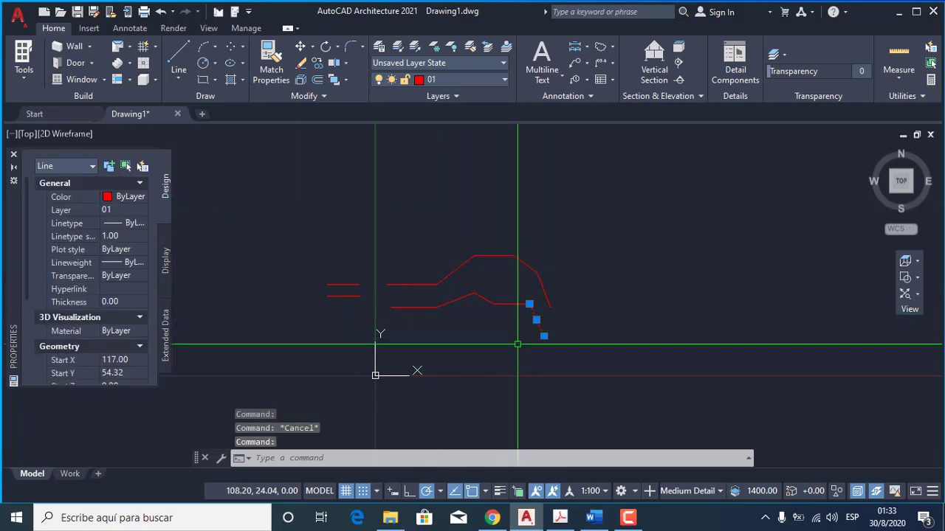
pyautogui.press('Escape')
pyautogui.write('j')
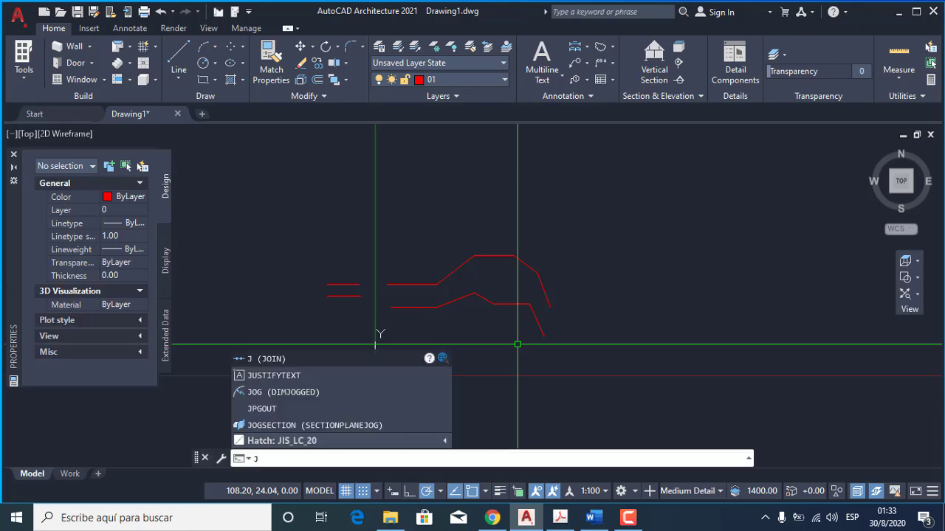
pyautogui.press('Return')
pyautogui.click(550, 341)
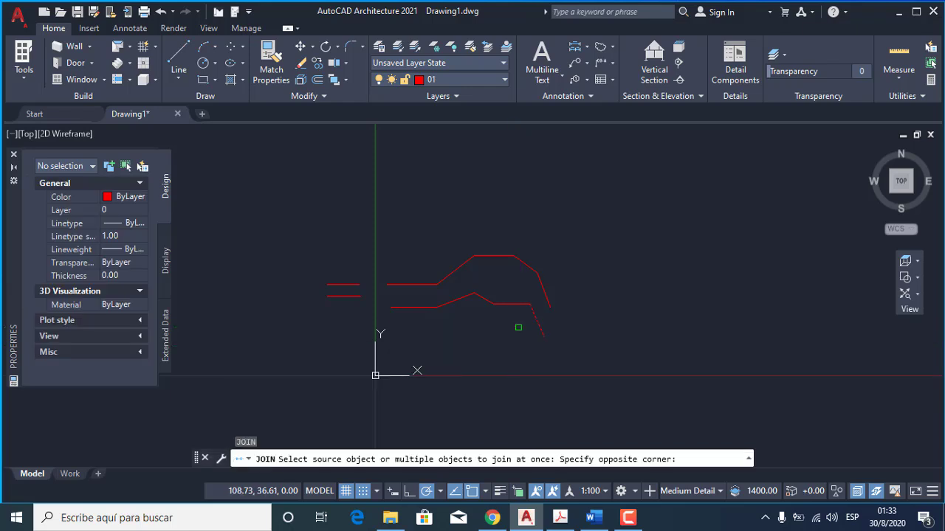
pyautogui.click(517, 328)
pyautogui.click(542, 312)
pyautogui.click(455, 293)
pyautogui.click(421, 307)
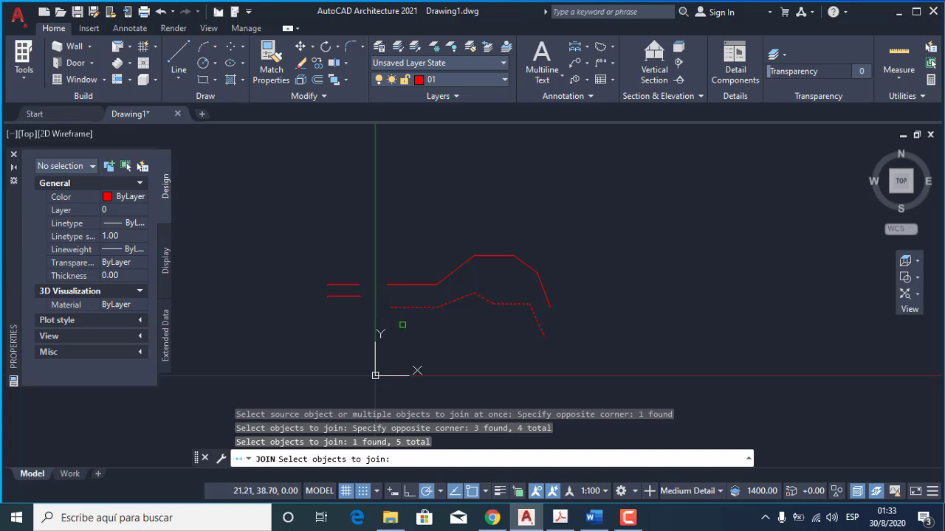
pyautogui.press('Return')
pyautogui.click(472, 297)
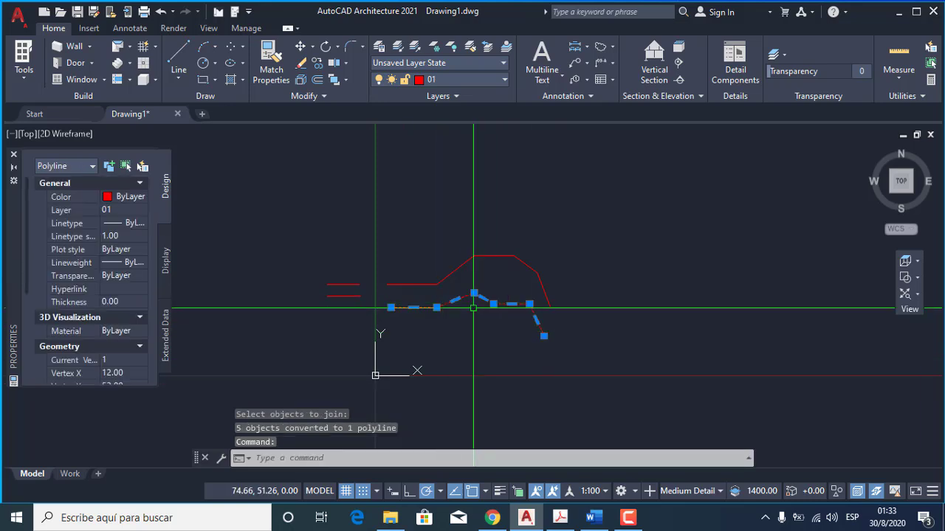
pyautogui.press('Escape')
# Draw three horizontal construction lines through two vertices of the upper polyline and one vertex of the lower polyline
pyautogui.click(178, 77)
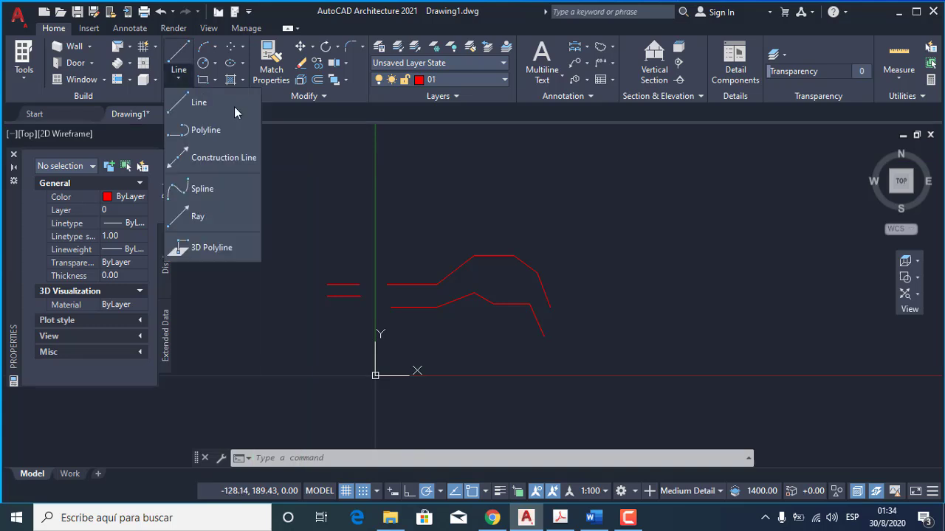
pyautogui.click(219, 158)
pyautogui.write('xL')
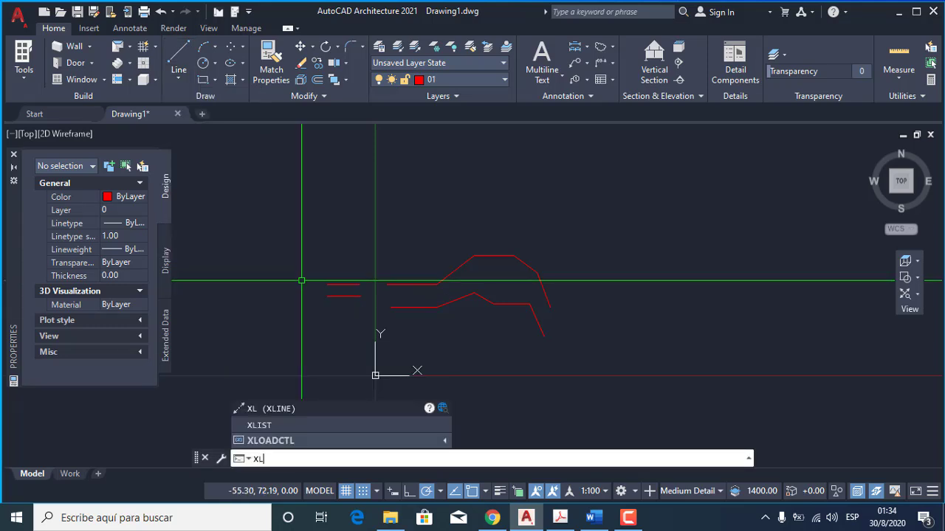
pyautogui.press('Return')
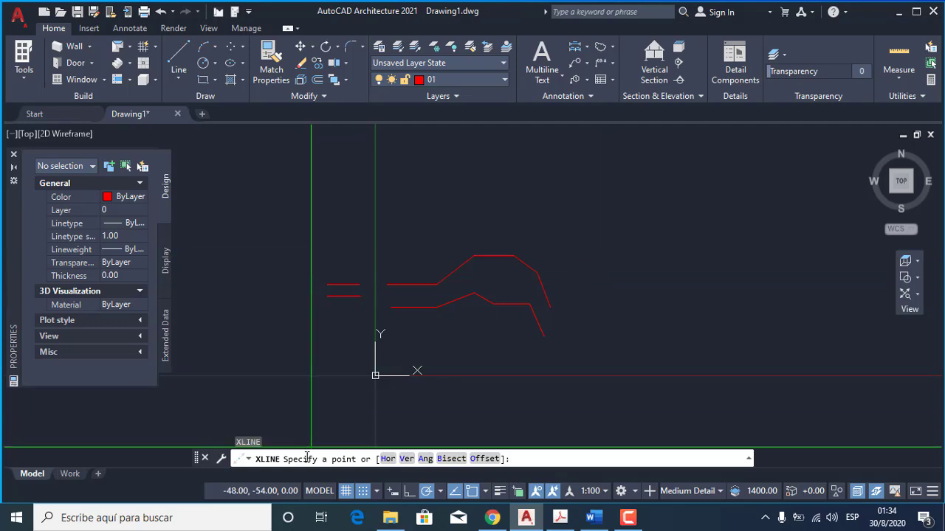
pyautogui.click(389, 458)
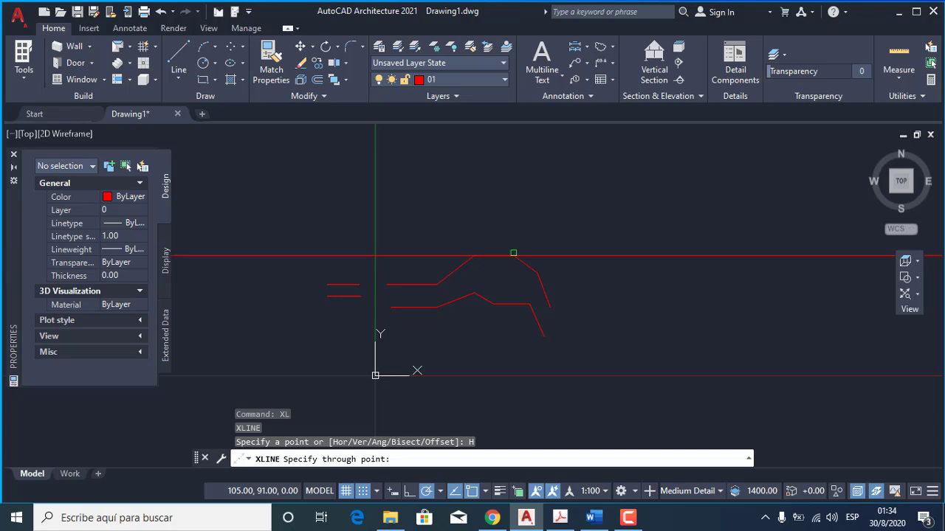
pyautogui.click(513, 254)
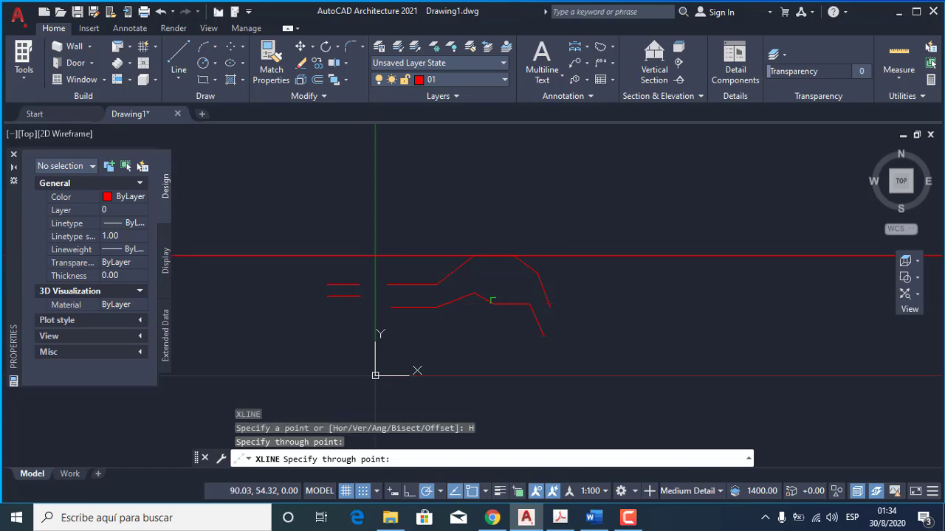
pyautogui.click(491, 301)
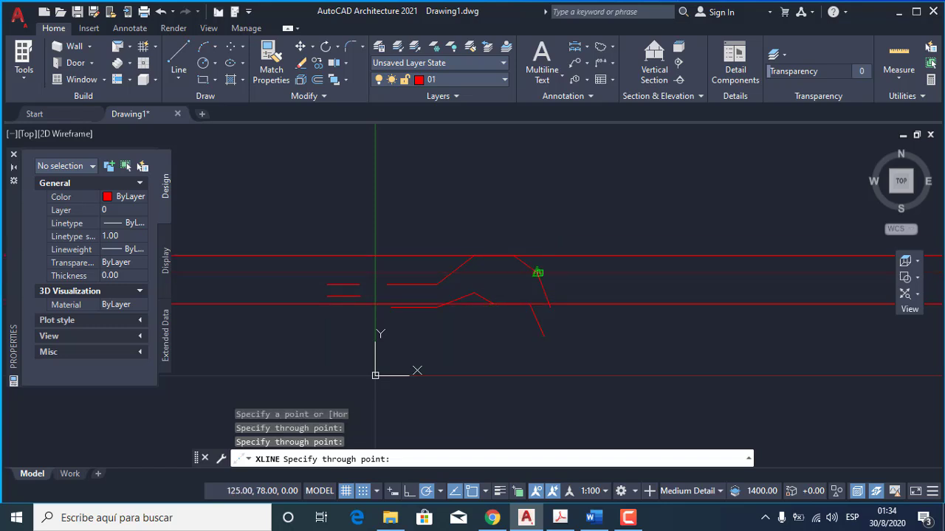
pyautogui.click(538, 273)
pyautogui.press('Return')
# Draw five vertical construction lines through the vertices of the lower polyline and the right end of the upper polyline
pyautogui.press('Return')
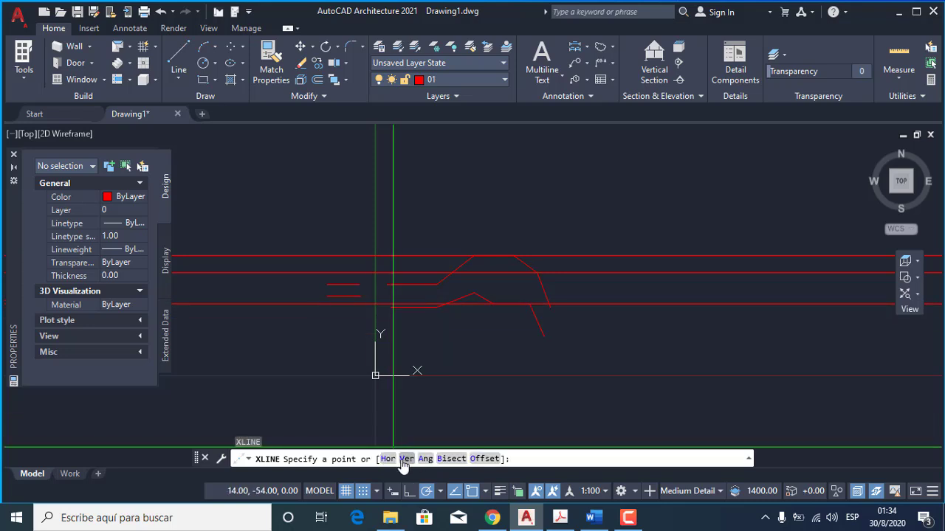
pyautogui.click(406, 459)
pyautogui.click(437, 307)
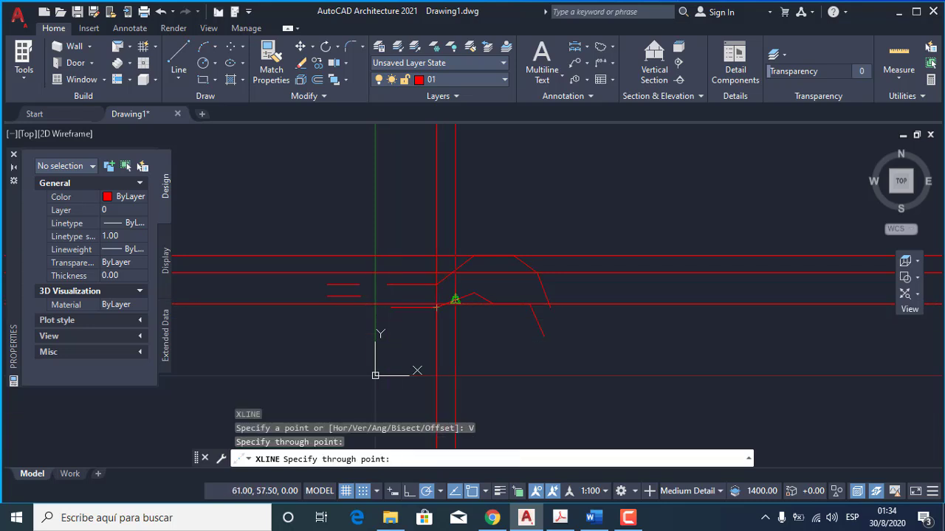
pyautogui.click(475, 297)
pyautogui.click(494, 304)
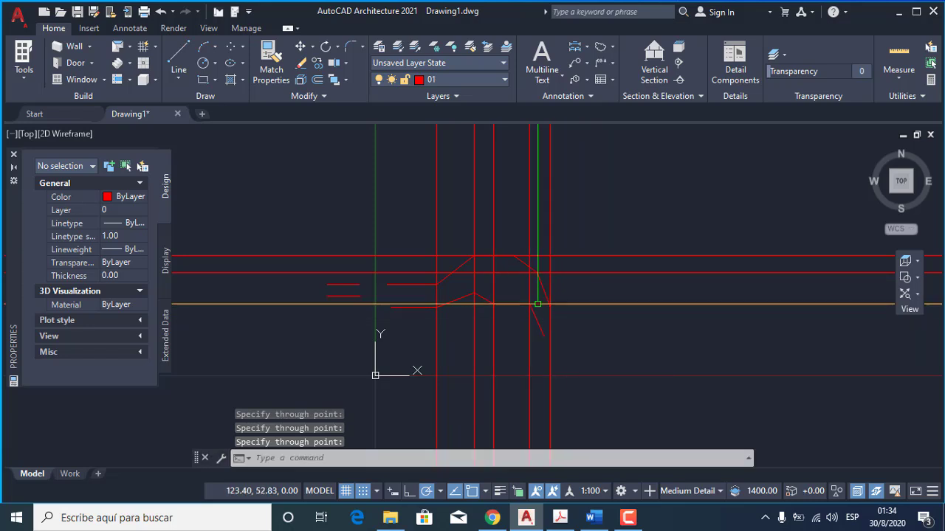
pyautogui.press('Escape')
# Erase all the horizontal and vertical construction lines, keeping the polylines and short lines
pyautogui.scroll(5, 552, 307)
pyautogui.scroll(3, 559, 307)
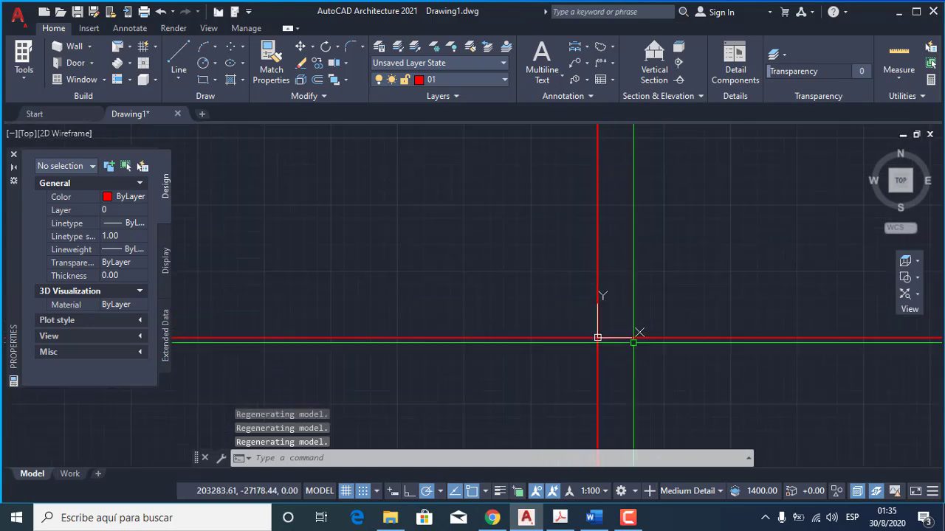
pyautogui.moveTo(649, 350)
pyautogui.mouseDown(button='middle')
pyautogui.moveTo(456, 362)
pyautogui.moveTo(527, 388)
pyautogui.moveTo(381, 320)
pyautogui.moveTo(522, 303)
pyautogui.moveTo(422, 292)
pyautogui.mouseUp(button='middle')
pyautogui.scroll(5, 414, 310)
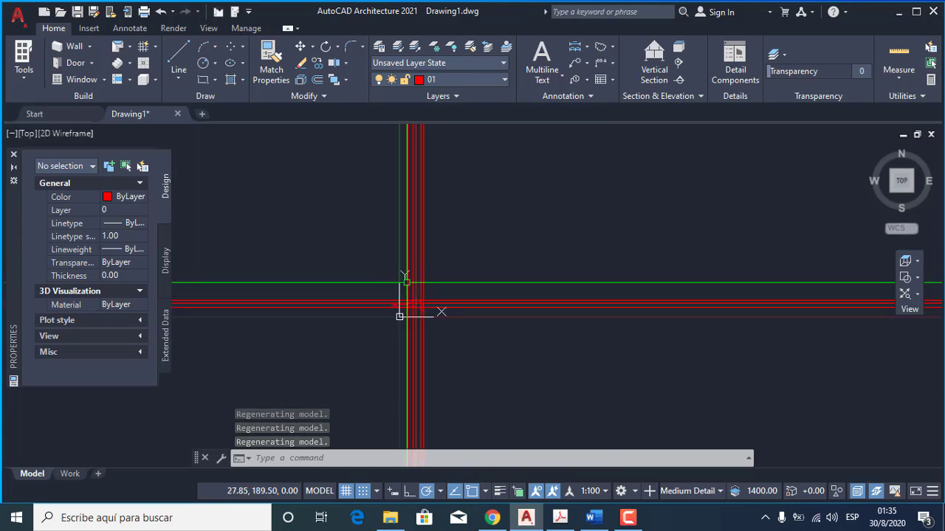
pyautogui.scroll(-2, 369, 278)
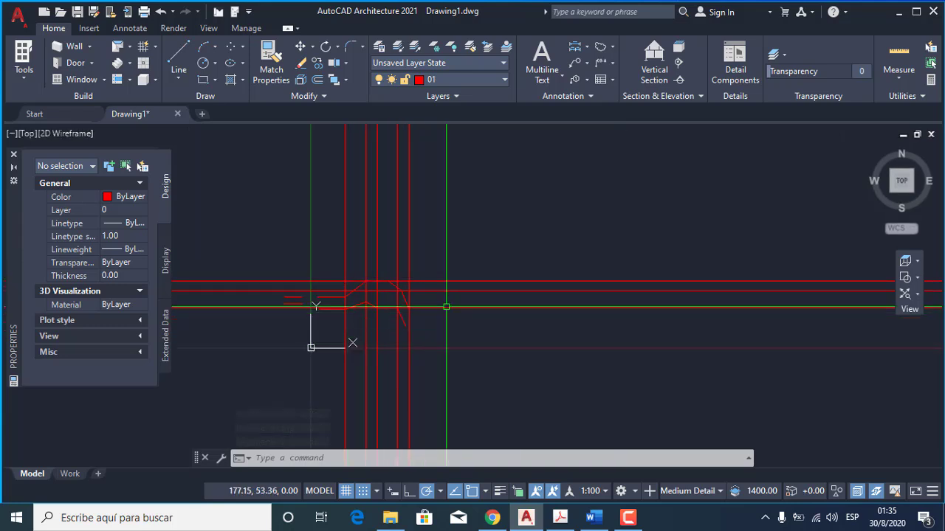
pyautogui.scroll(-3, 379, 253)
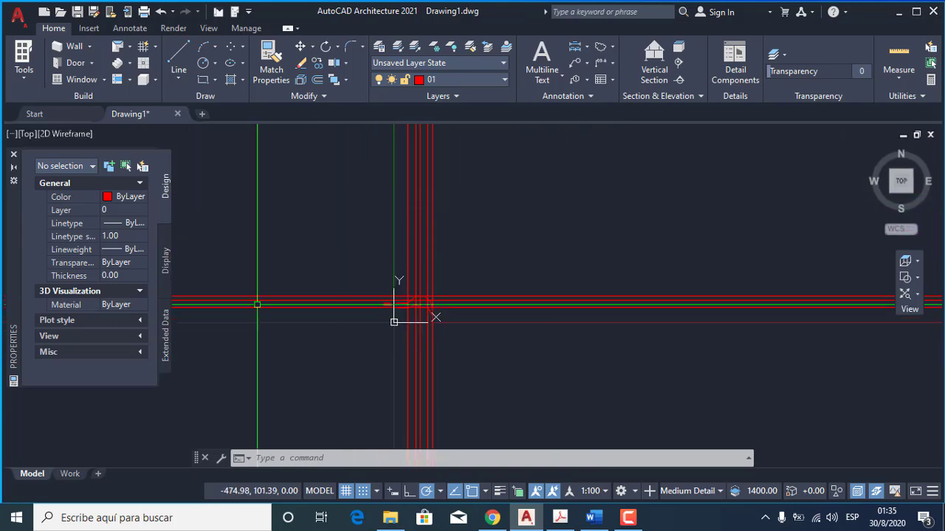
pyautogui.click(548, 339)
pyautogui.click(479, 291)
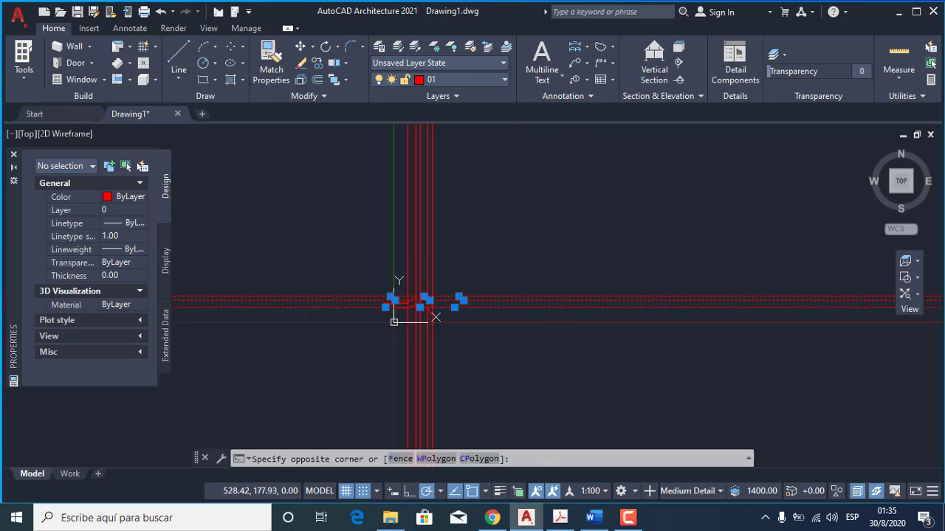
pyautogui.click(531, 214)
pyautogui.click(322, 185)
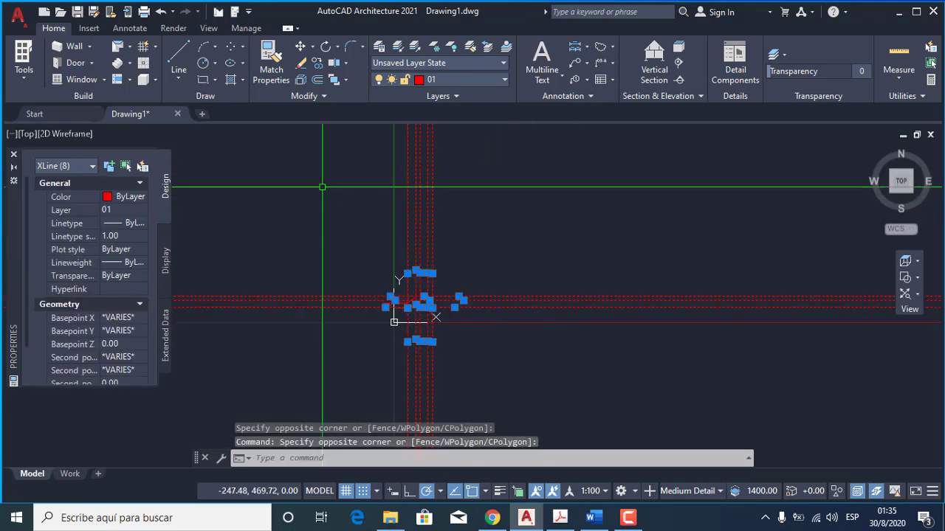
pyautogui.write('e')
pyautogui.press('Return')
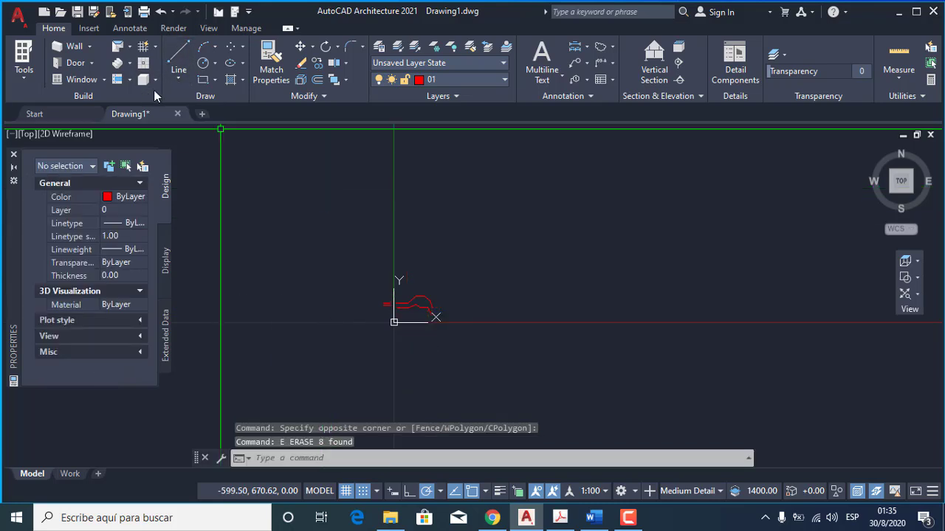
# Draw two vertical rays upward from the two top vertices of the upper polyline
pyautogui.click(178, 76)
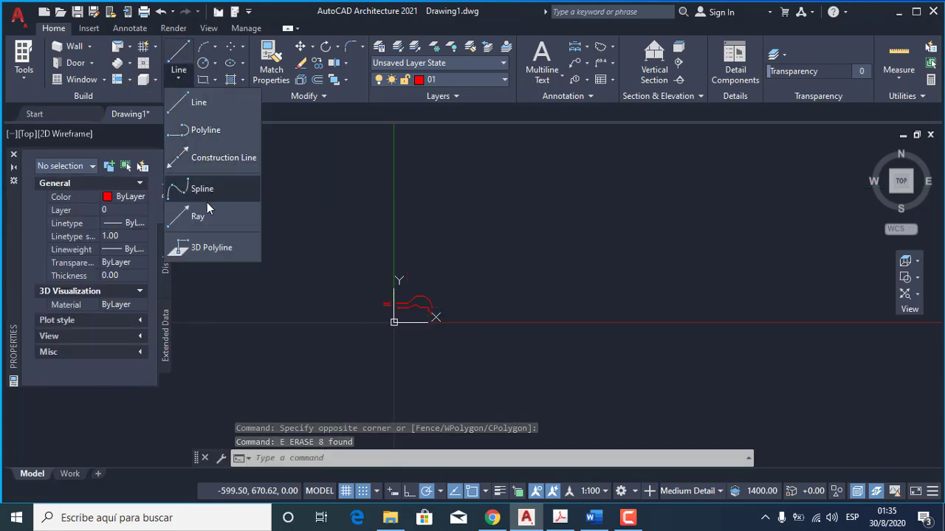
pyautogui.click(198, 217)
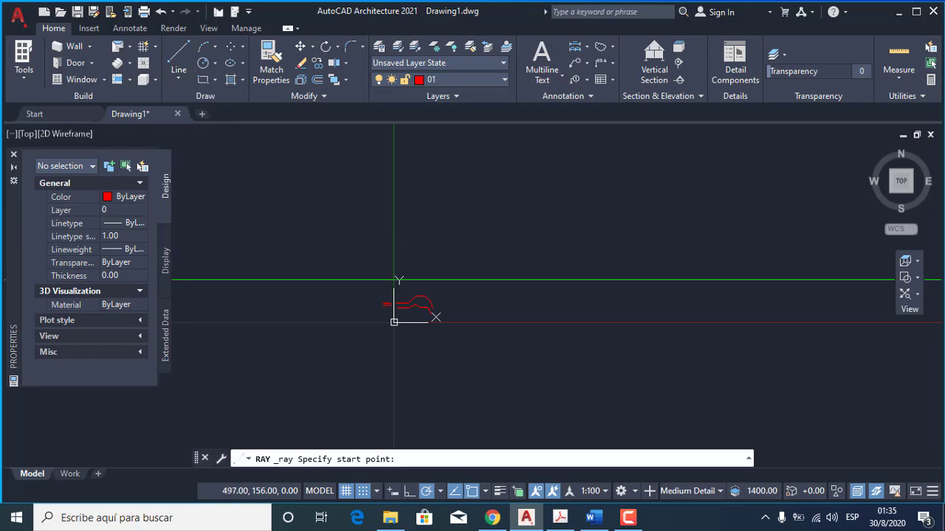
pyautogui.scroll(5, 419, 297)
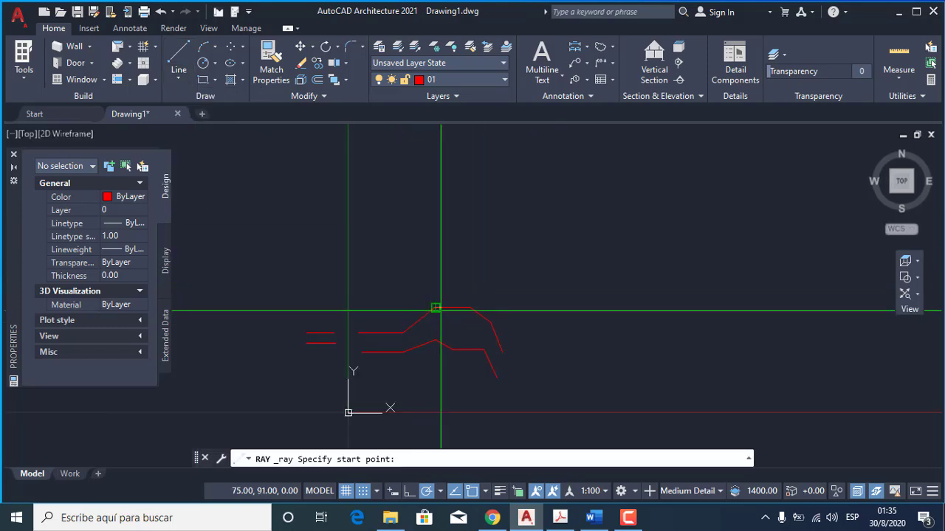
pyautogui.click(435, 307)
pyautogui.click(435, 264)
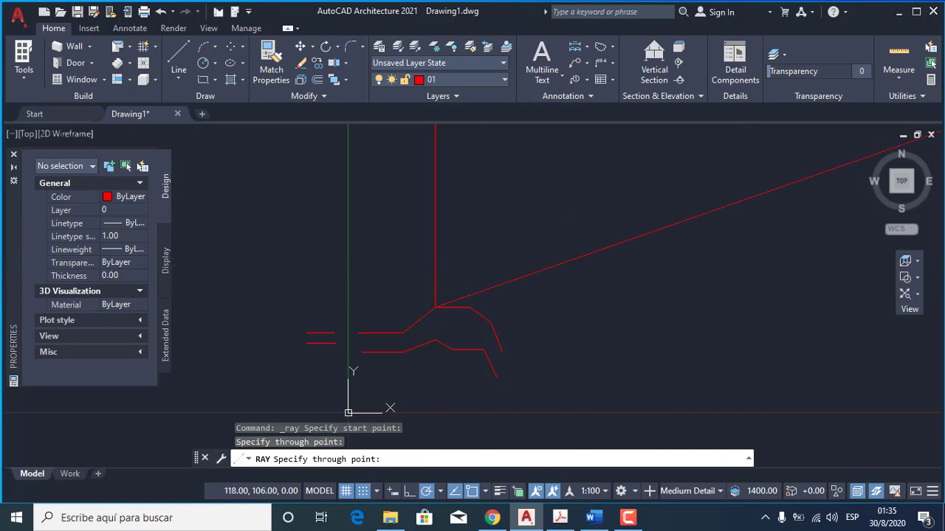
pyautogui.press('Return')
pyautogui.press('Return')
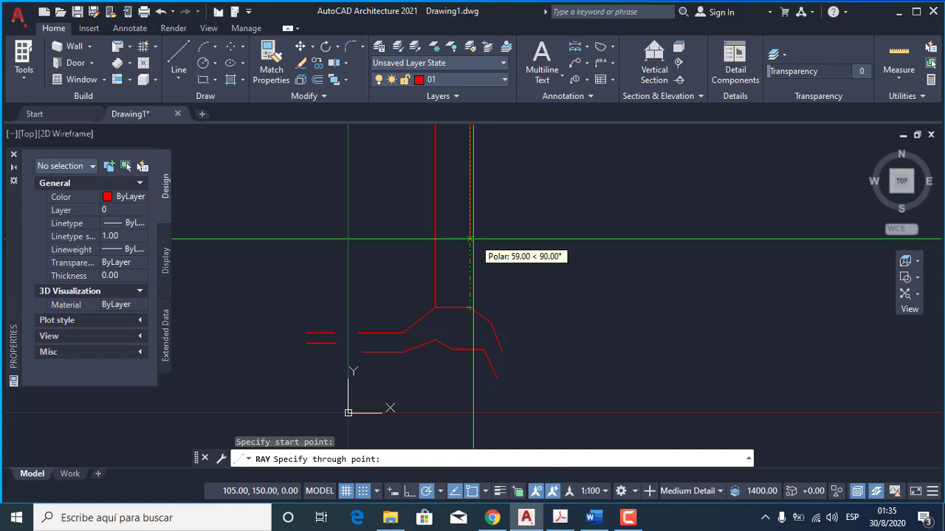
pyautogui.click(470, 239)
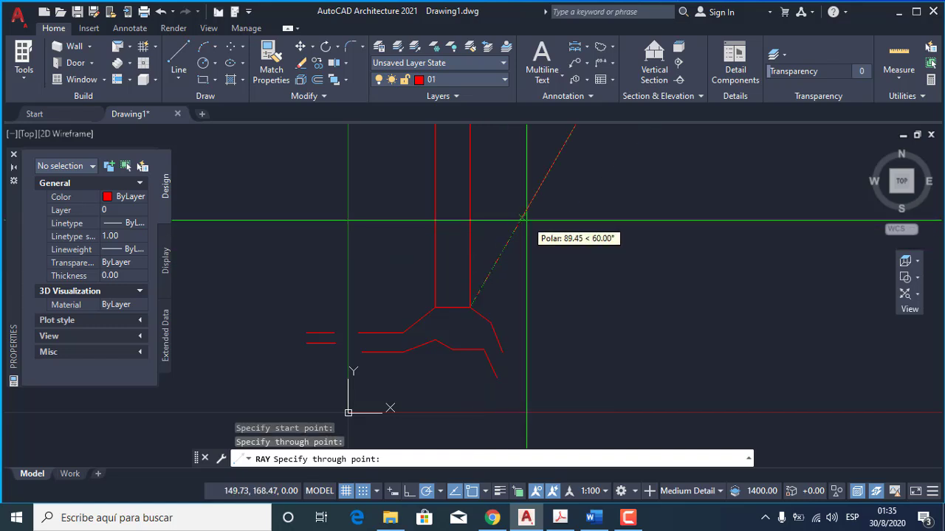
pyautogui.press('Escape')
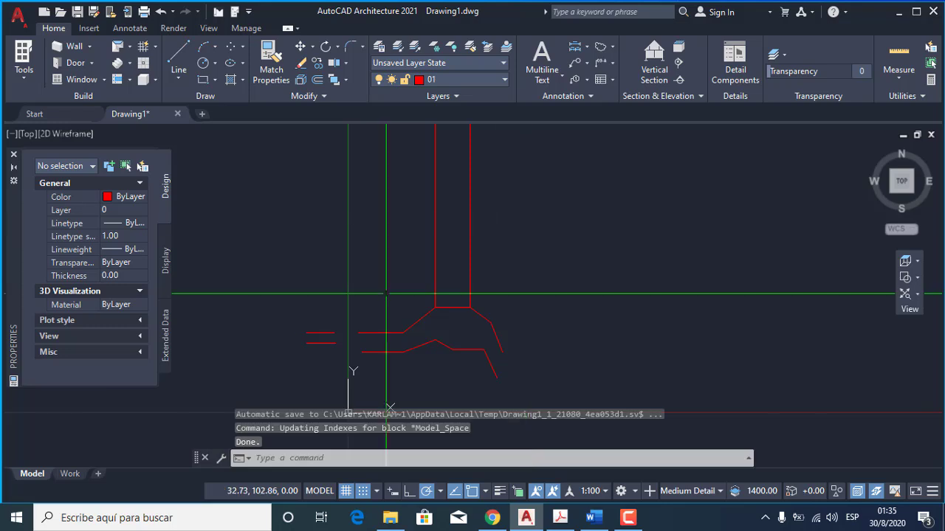
# Draw two vertical rays downward from the lower polyline, one from its peak and one from the vertex before its sloping right end
pyautogui.moveTo(292, 248); pyautogui.dragTo(284, 188, button='middle')
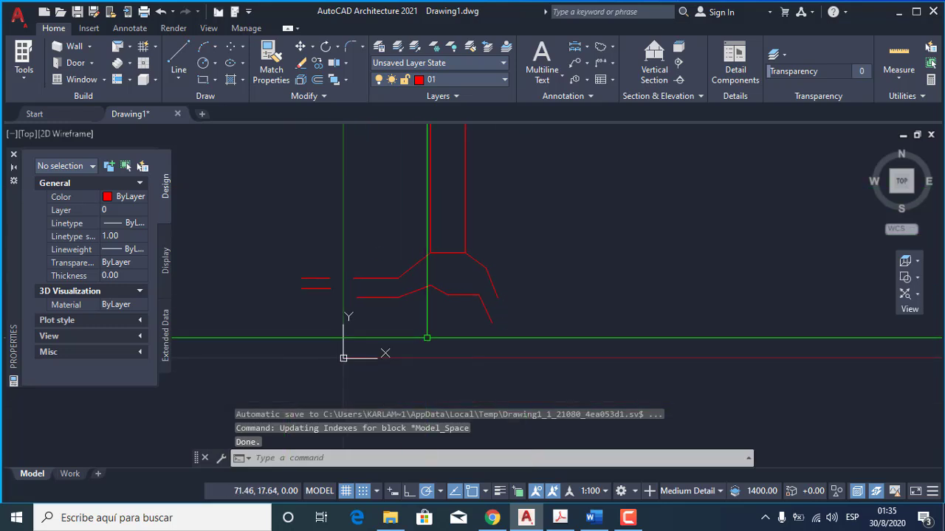
pyautogui.press('Return')
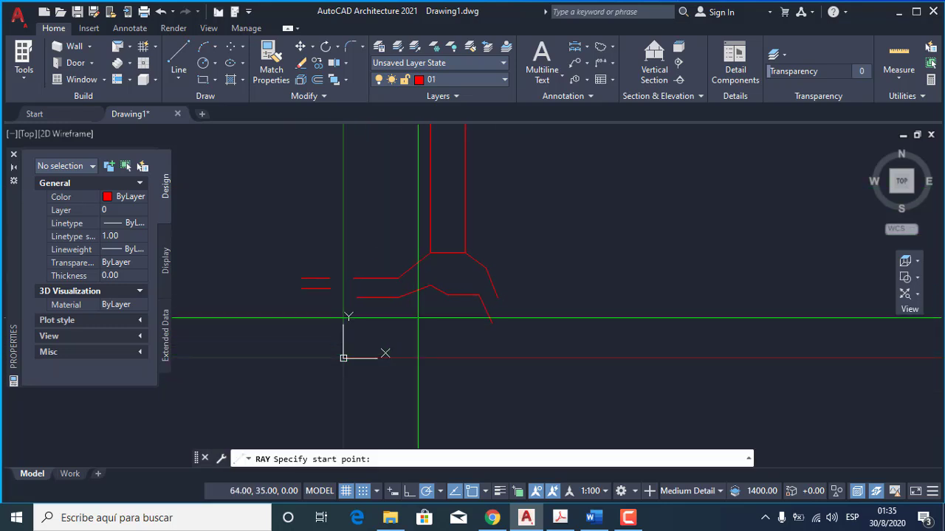
pyautogui.click(430, 286)
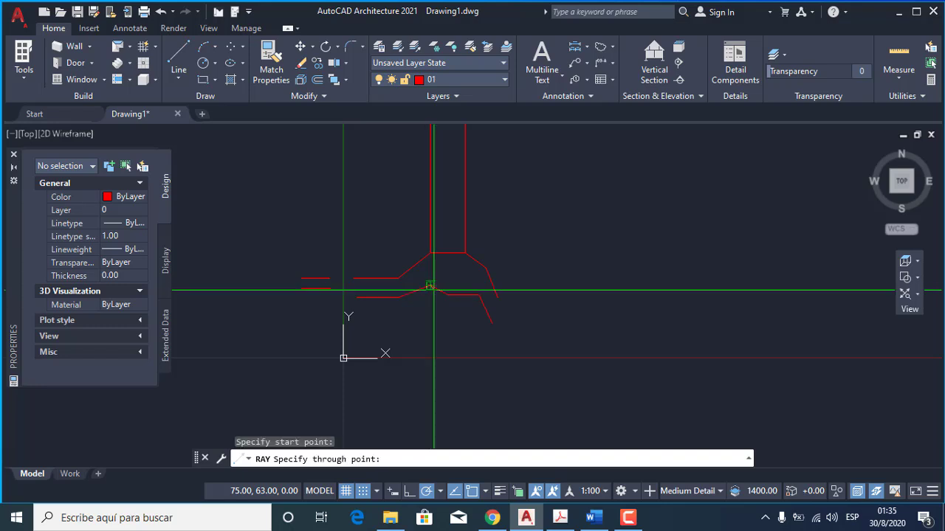
pyautogui.press('Return')
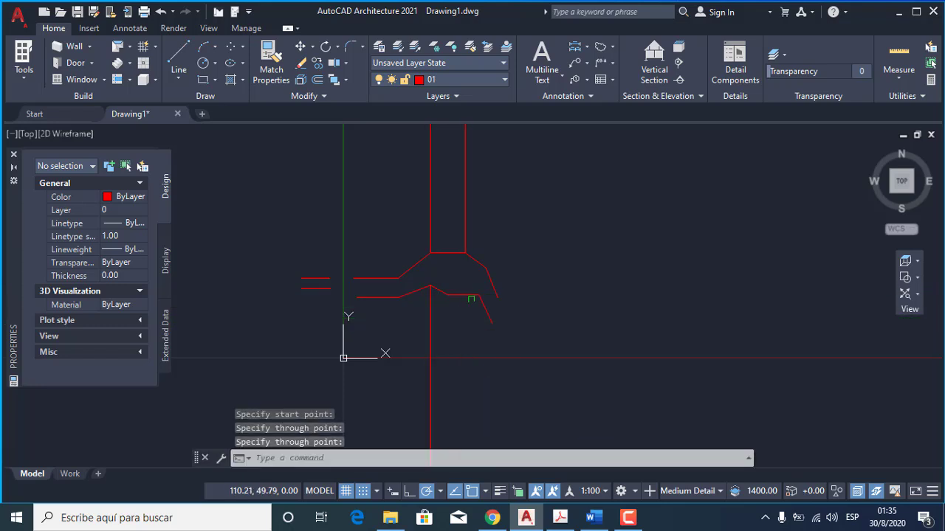
pyautogui.press('Return')
pyautogui.click(478, 295)
pyautogui.click(479, 335)
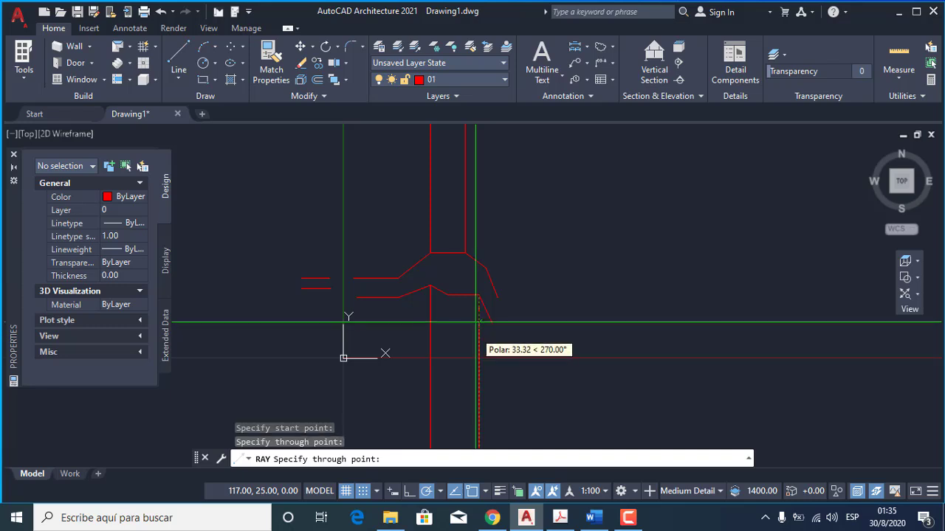
pyautogui.press('Return')
# Erase the two upward rays and the two downward rays, keeping the polylines and short lines
pyautogui.scroll(-5, 479, 325)
pyautogui.scroll(5, 514, 279)
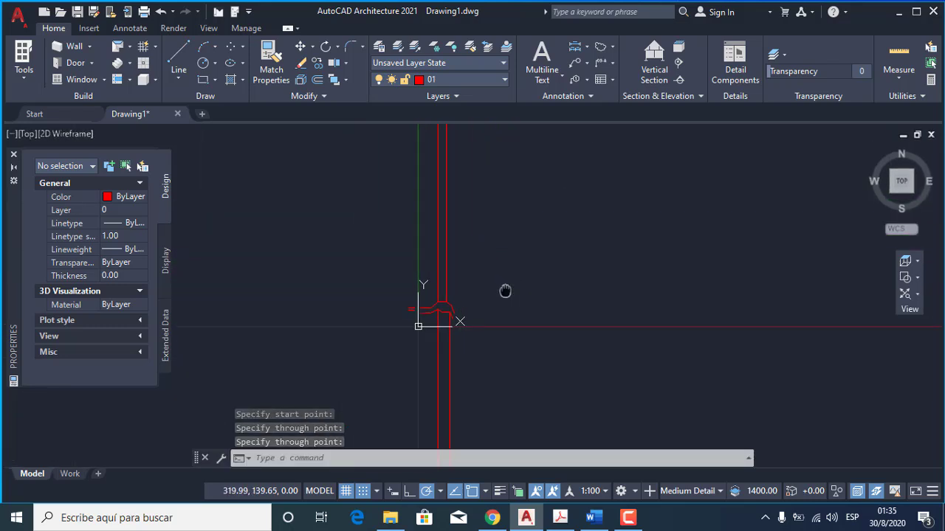
pyautogui.click(473, 245)
pyautogui.click(378, 201)
pyautogui.write('e')
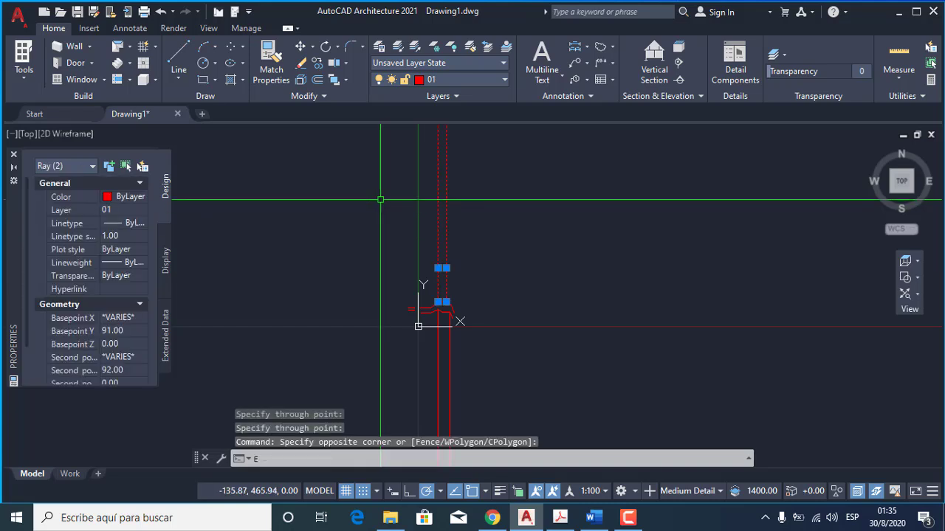
pyautogui.press('Return')
pyautogui.click(472, 355)
pyautogui.click(382, 333)
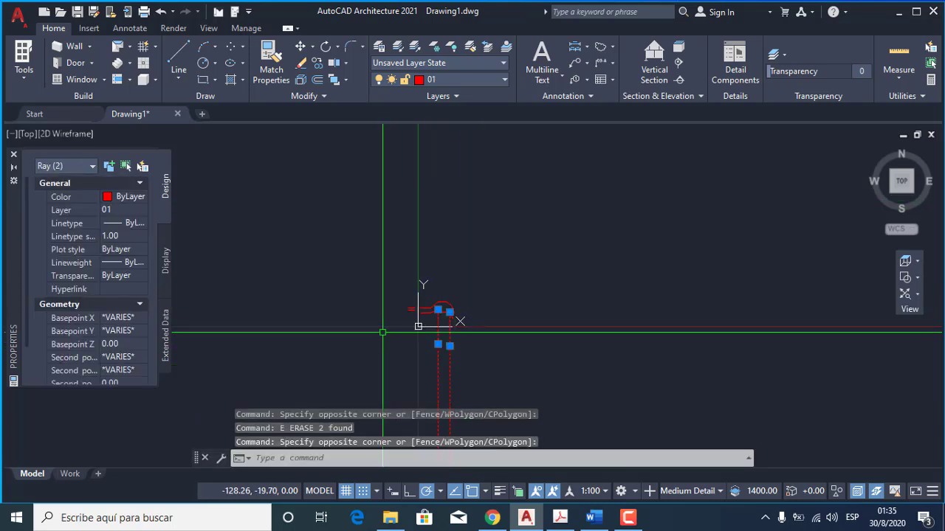
pyautogui.write('e')
pyautogui.press('Return')
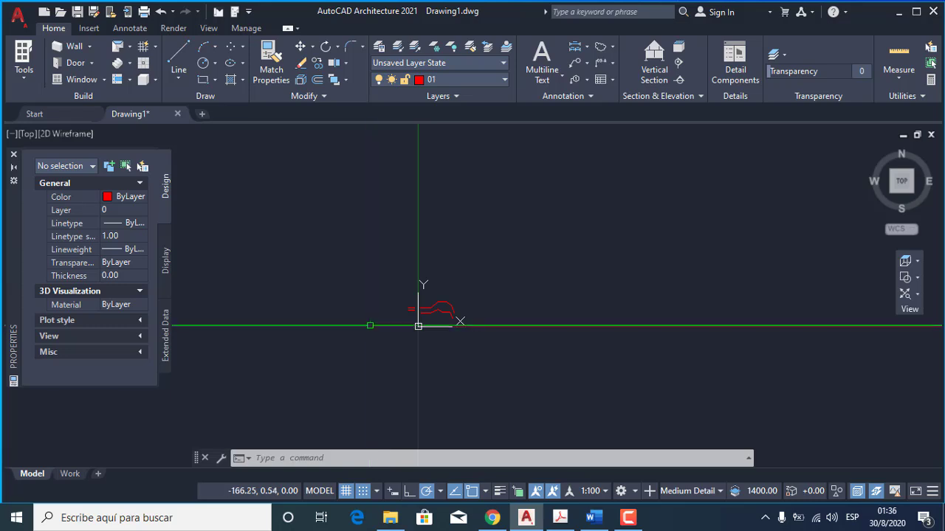
# Draw an open wavy spline with two crests to the right of the two polylines
pyautogui.click(180, 78)
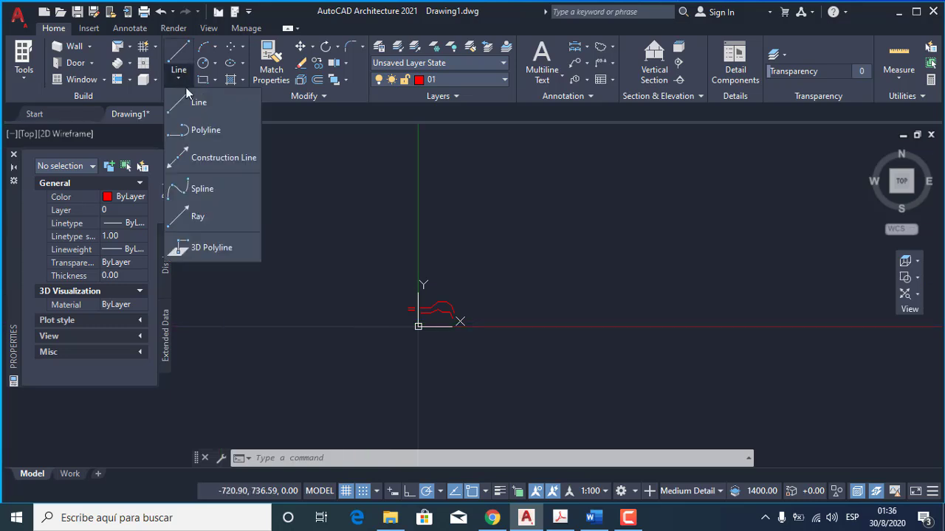
pyautogui.click(195, 192)
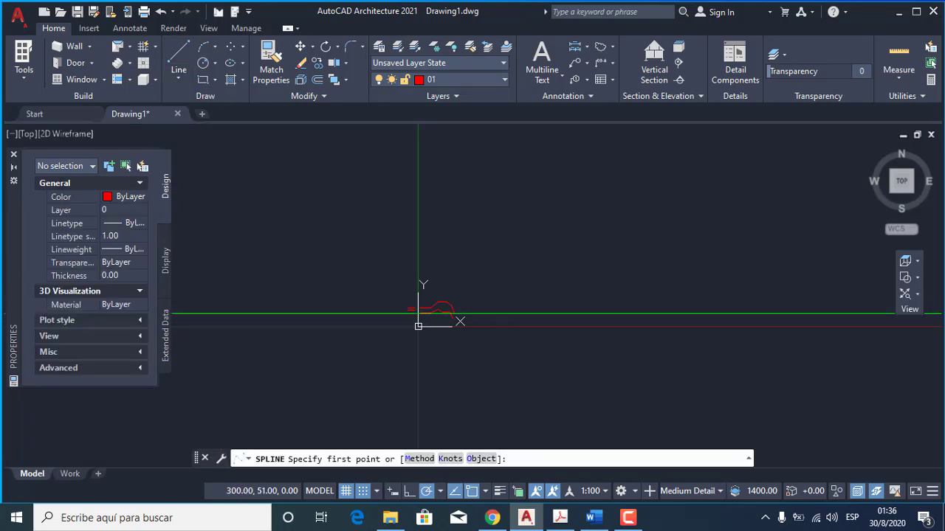
pyautogui.click(488, 319)
pyautogui.scroll(5, 491, 317)
pyautogui.click(576, 313)
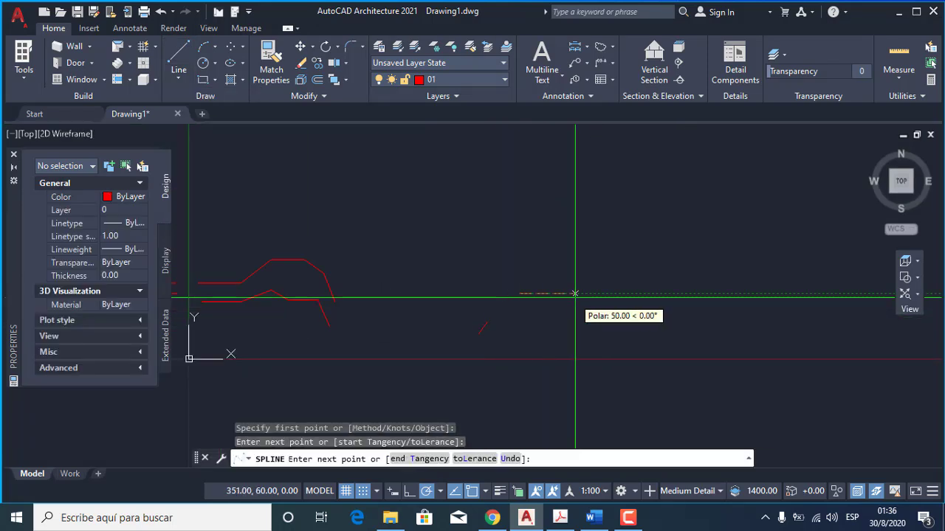
pyautogui.click(588, 302)
pyautogui.click(653, 299)
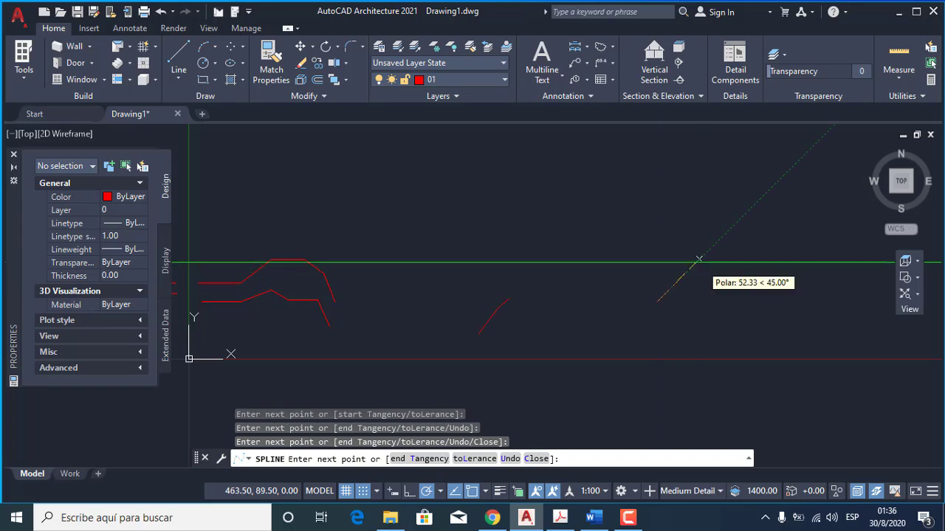
pyautogui.click(738, 251)
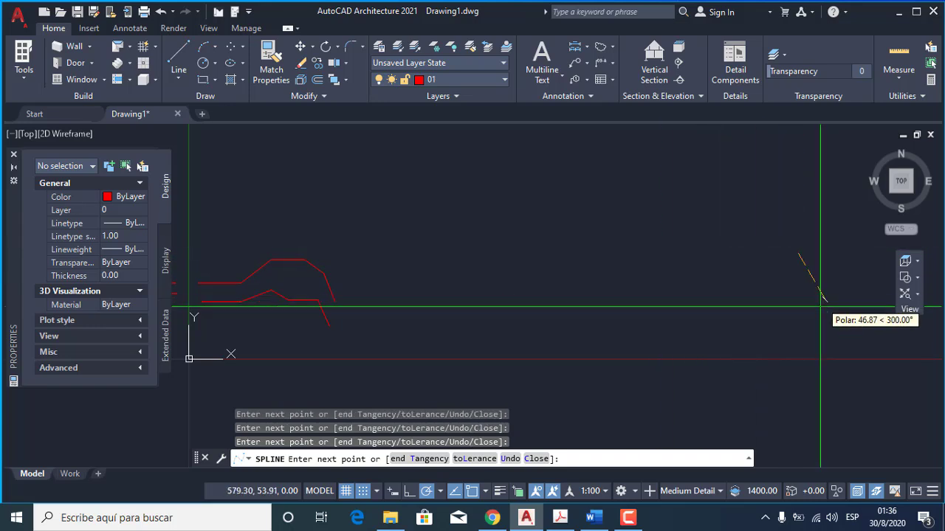
pyautogui.moveTo(807, 383); pyautogui.dragTo(628, 346, button='middle')
pyautogui.press('Return')
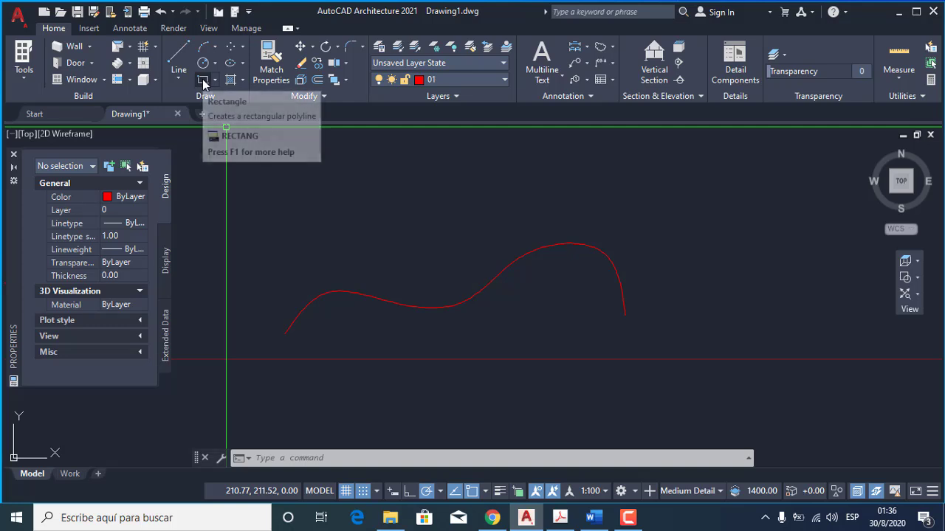
# Draw a freehand horizontal rectangle by two opposite corners, above and between the polylines and the spline
pyautogui.click(202, 80)
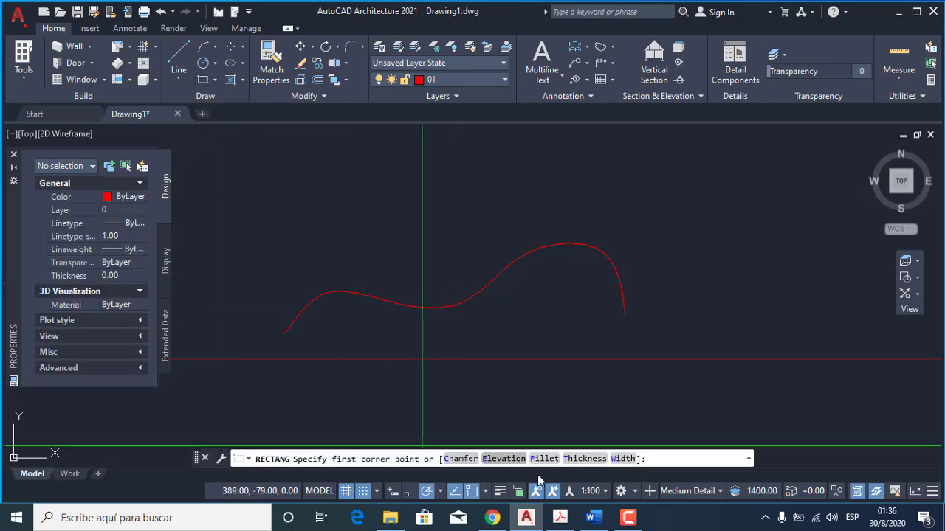
pyautogui.moveTo(440, 298); pyautogui.dragTo(569, 405, button='middle')
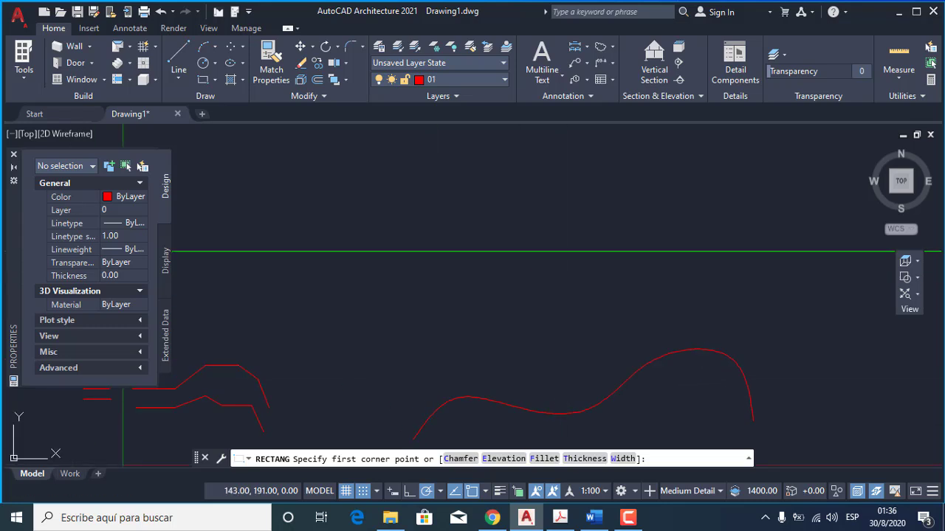
pyautogui.click(349, 338)
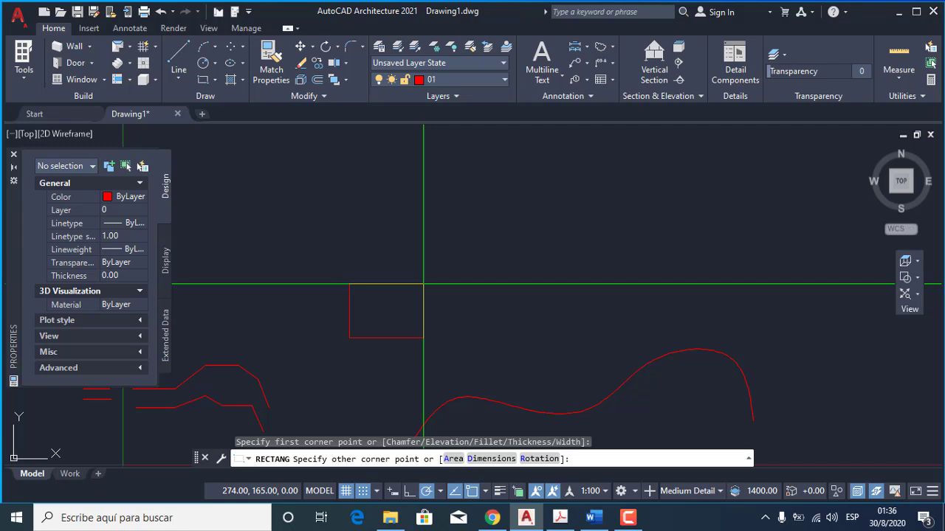
pyautogui.click(459, 274)
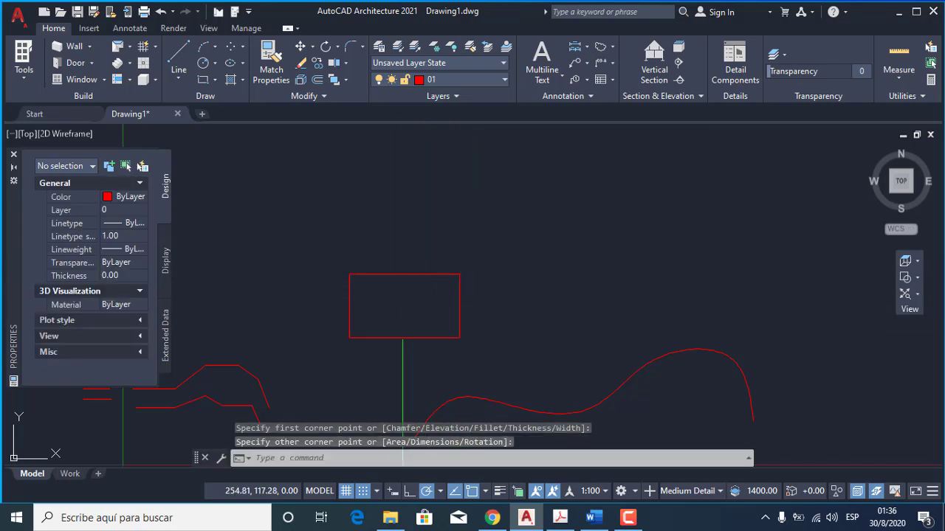
pyautogui.scroll(-4, 446, 291)
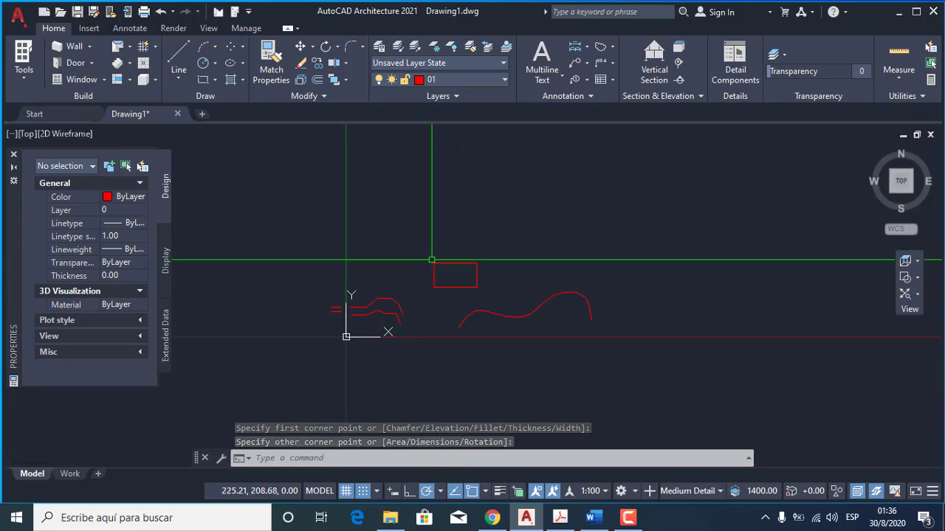
pyautogui.scroll(2, 432, 259)
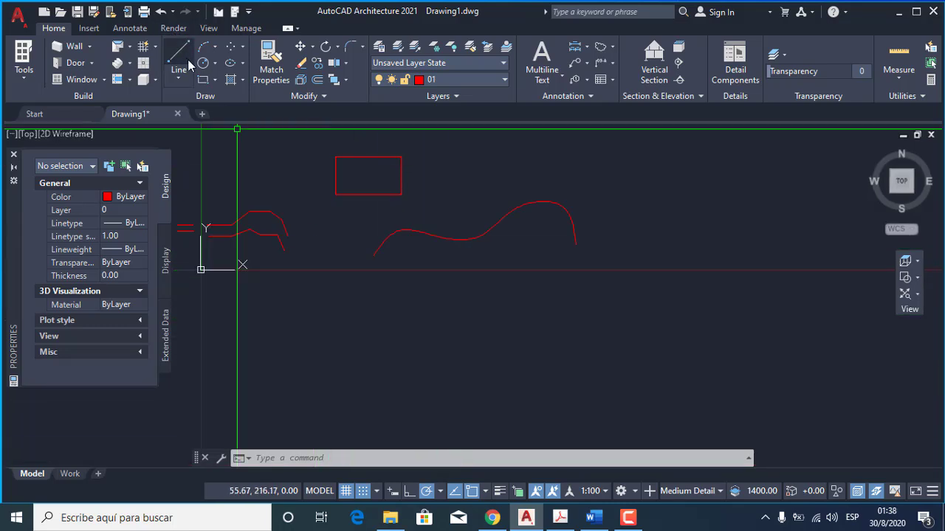
pyautogui.click(205, 82)
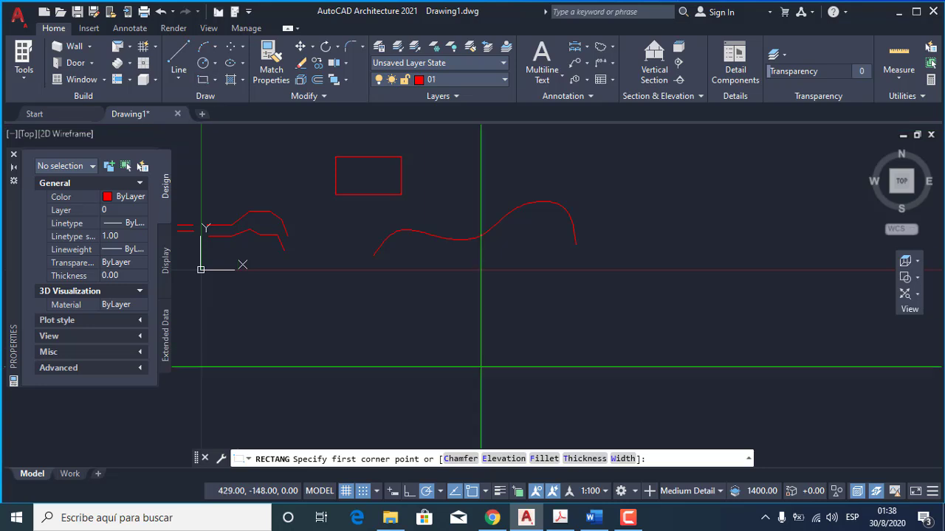
pyautogui.click(384, 358)
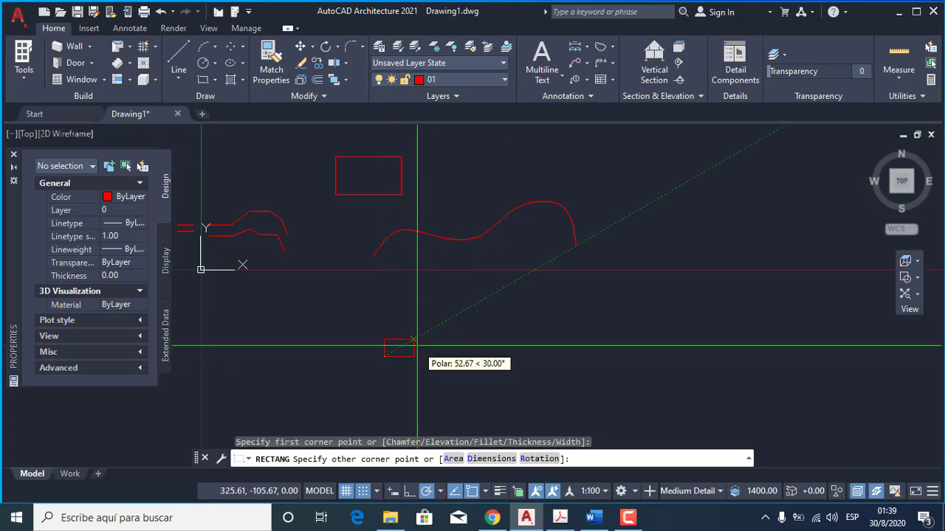
pyautogui.press('Escape')
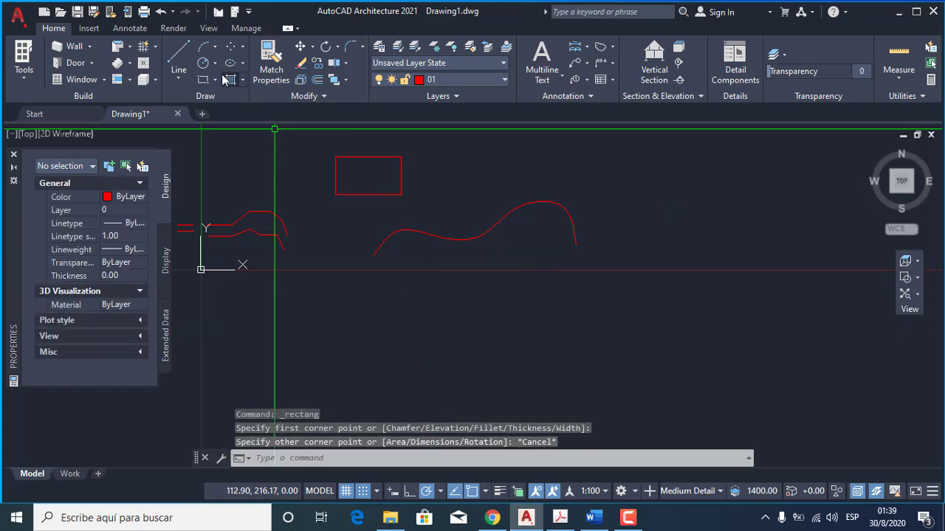
# Draw a rectangle 20 long and 10 wide using the Dimensions option, below the freehand rectangle and the spline's start
pyautogui.write('REC')
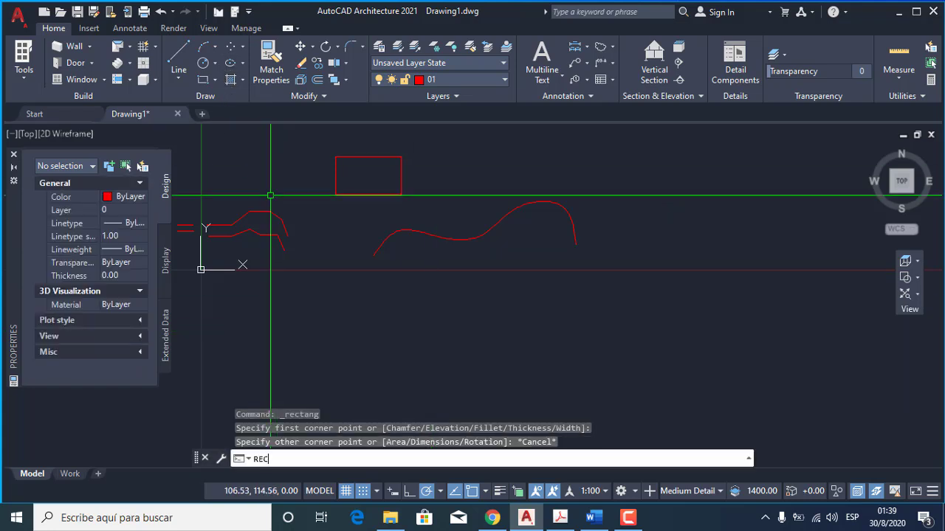
pyautogui.press('Return')
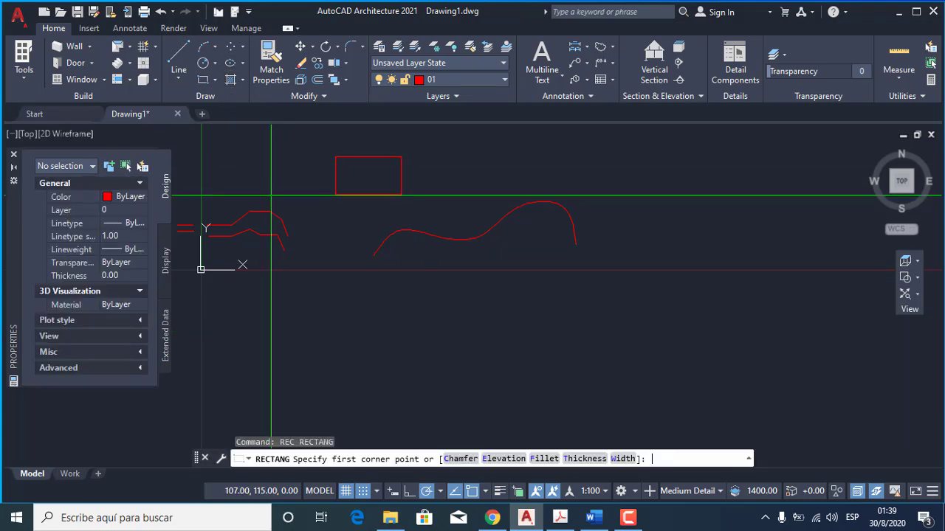
pyautogui.click(343, 323)
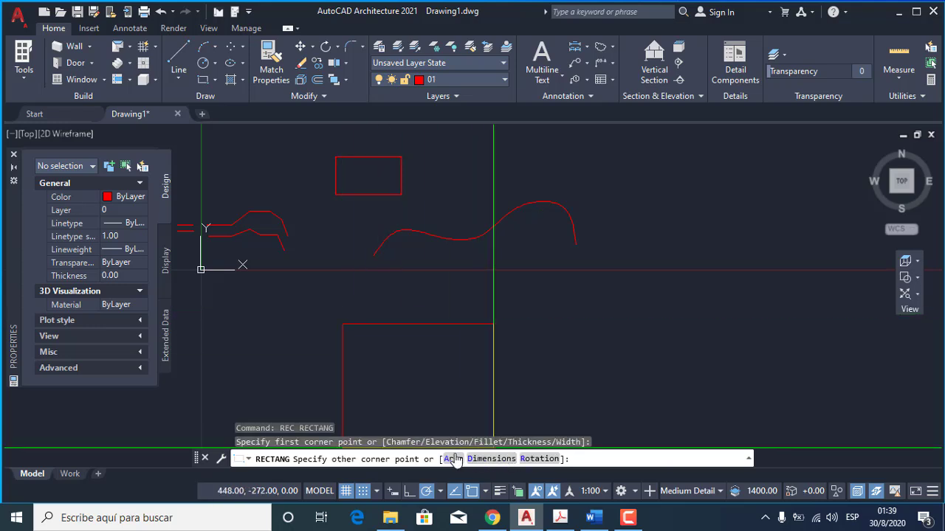
pyautogui.click(493, 459)
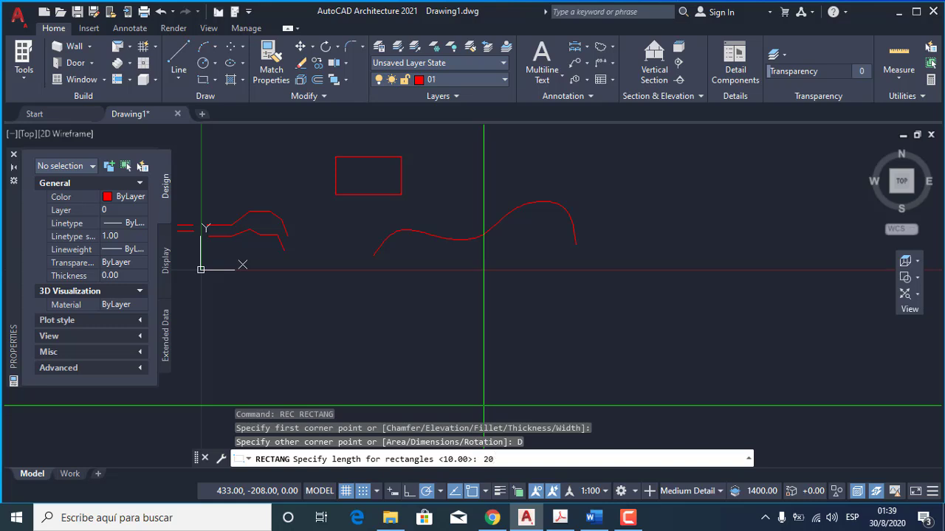
pyautogui.write('20')
pyautogui.press('Return')
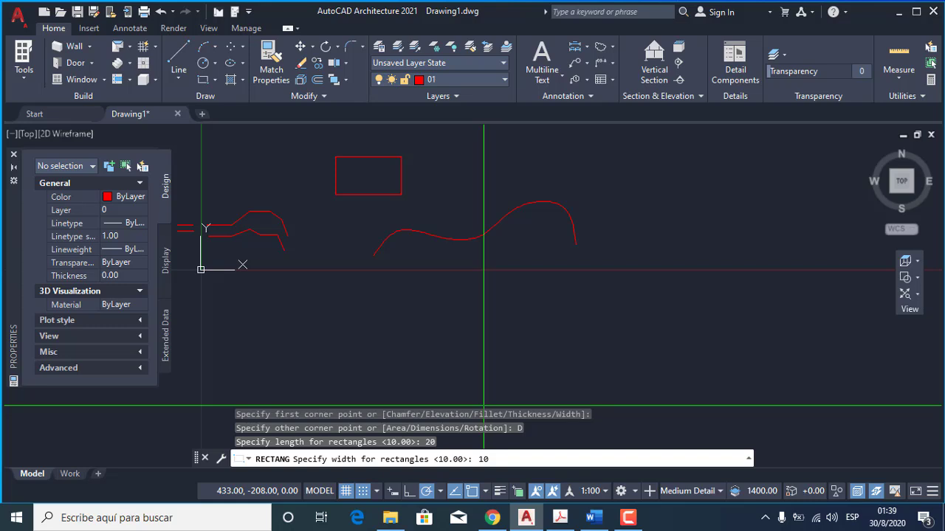
pyautogui.press('Return')
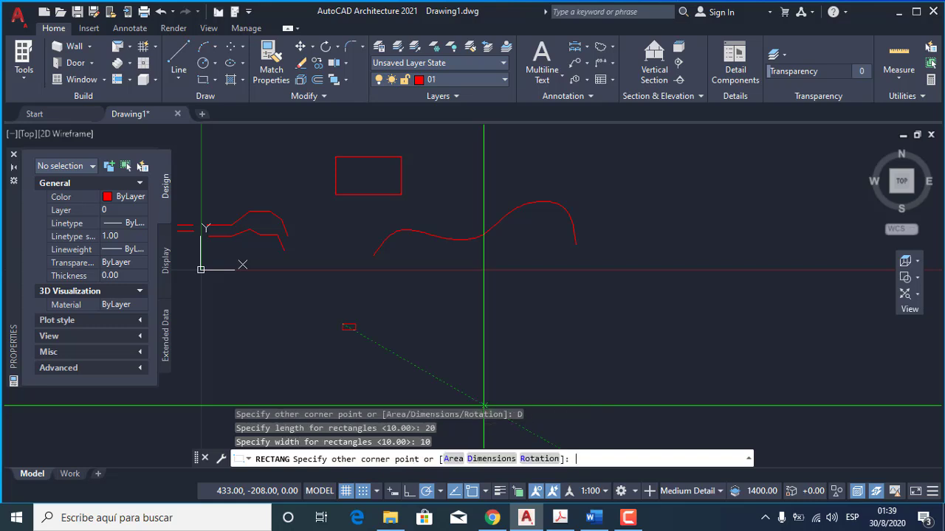
pyautogui.scroll(6, 331, 322)
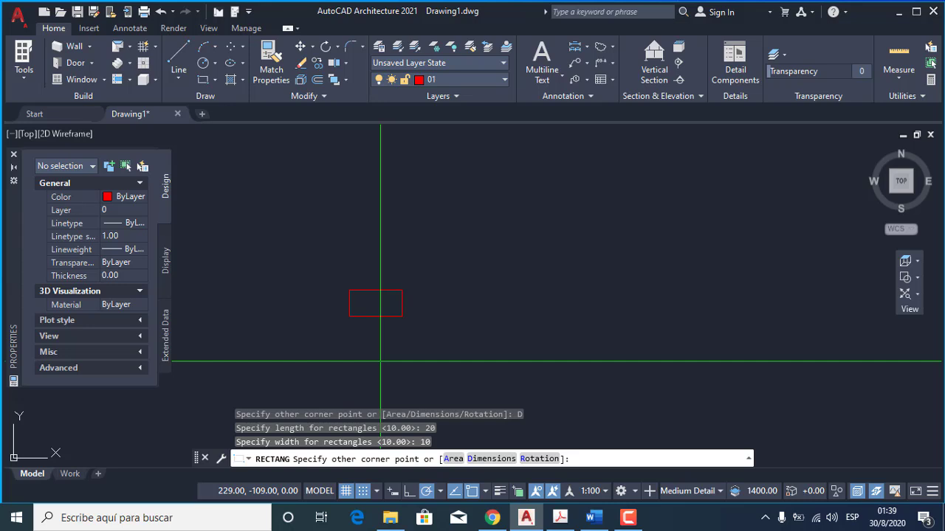
pyautogui.click(411, 256)
pyautogui.scroll(5, 369, 283)
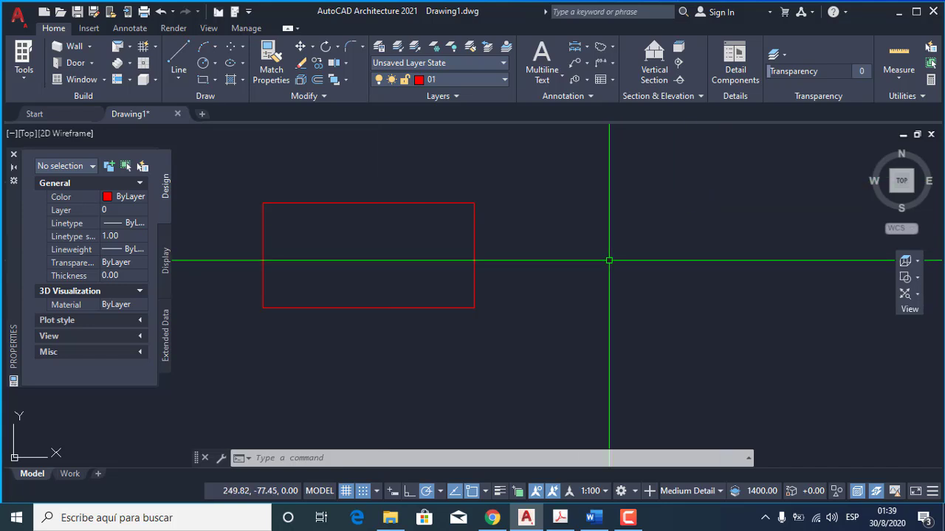
# Measure the new rectangle's lower edge and its right edge corner to corner with the DIST command
pyautogui.write('p')
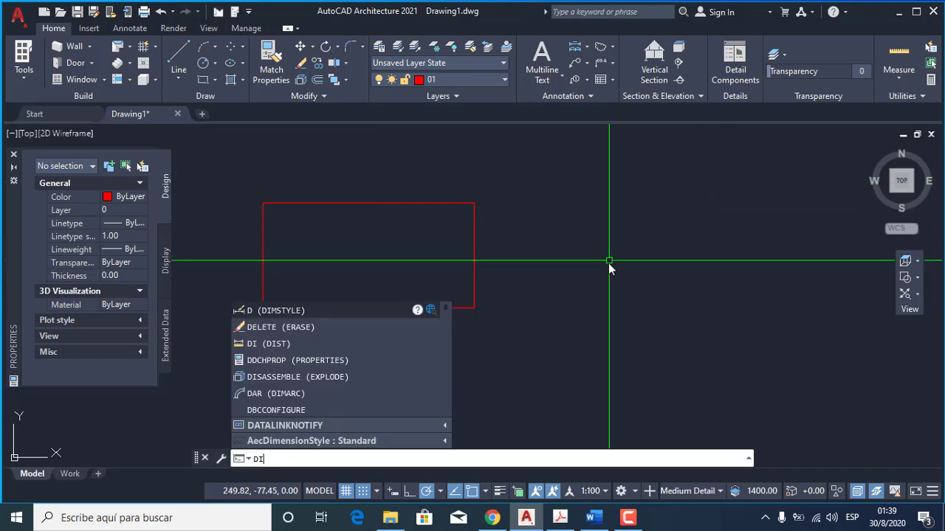
pyautogui.write('I')
pyautogui.press('Return')
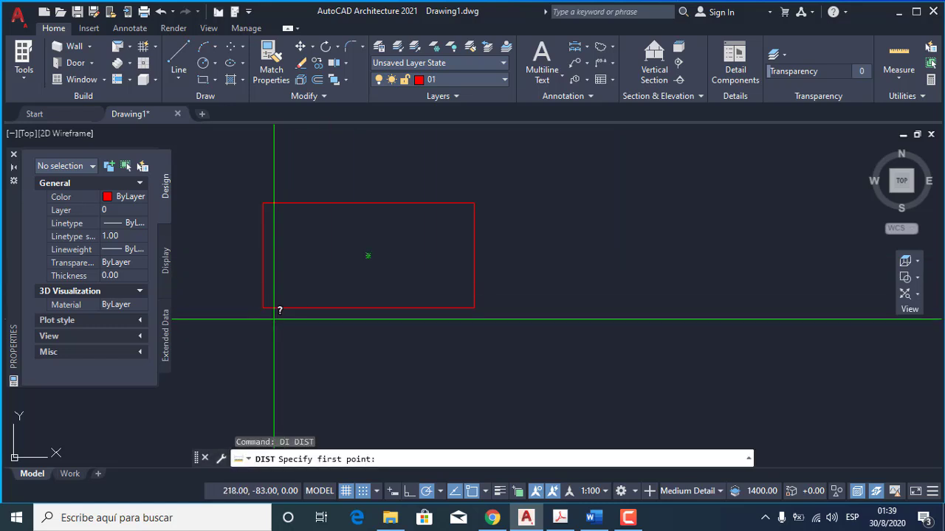
pyautogui.click(264, 308)
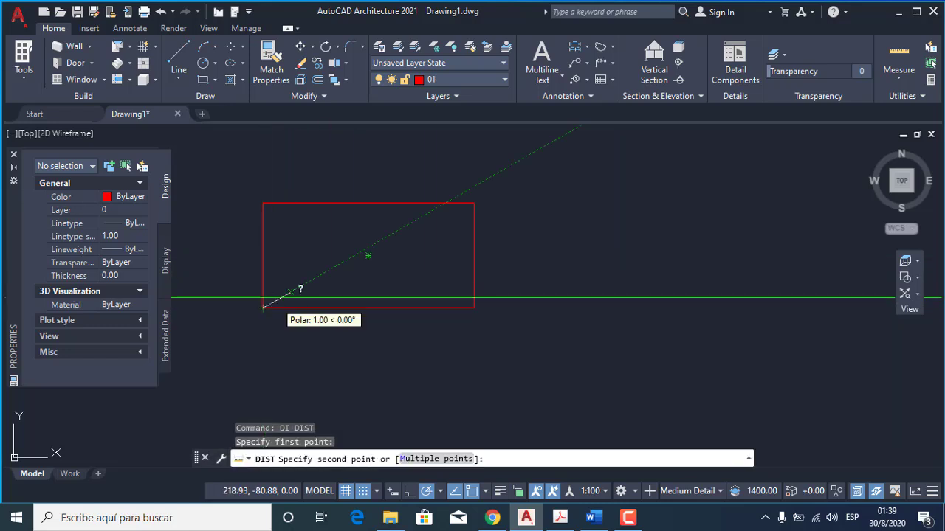
pyautogui.click(473, 308)
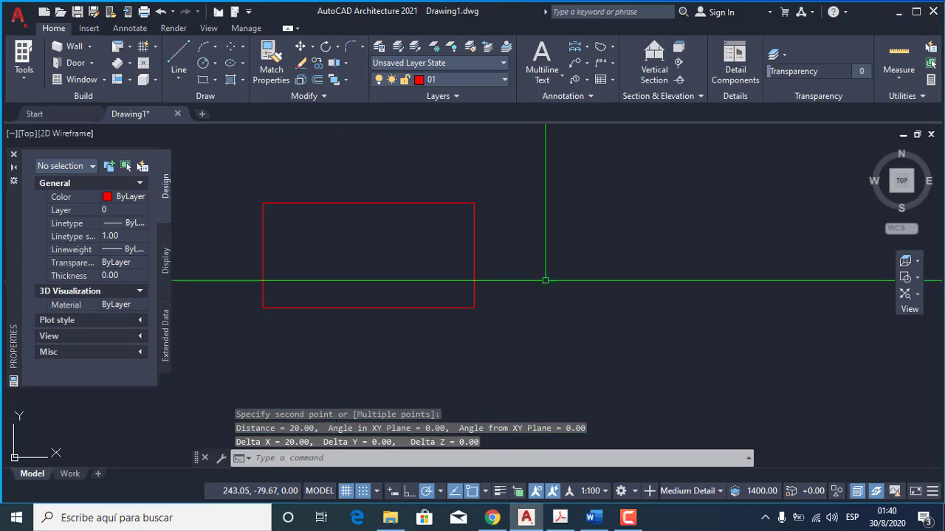
pyautogui.press('Return')
pyautogui.click(473, 304)
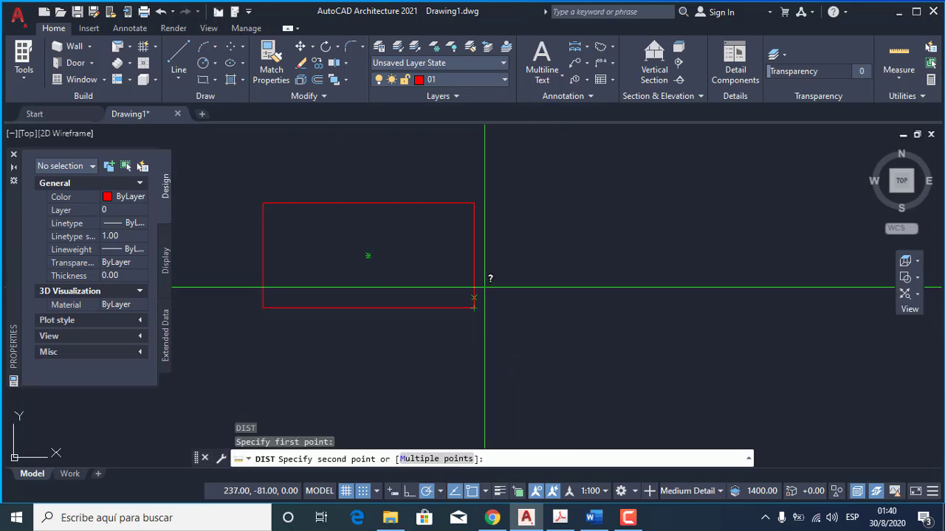
pyautogui.click(474, 203)
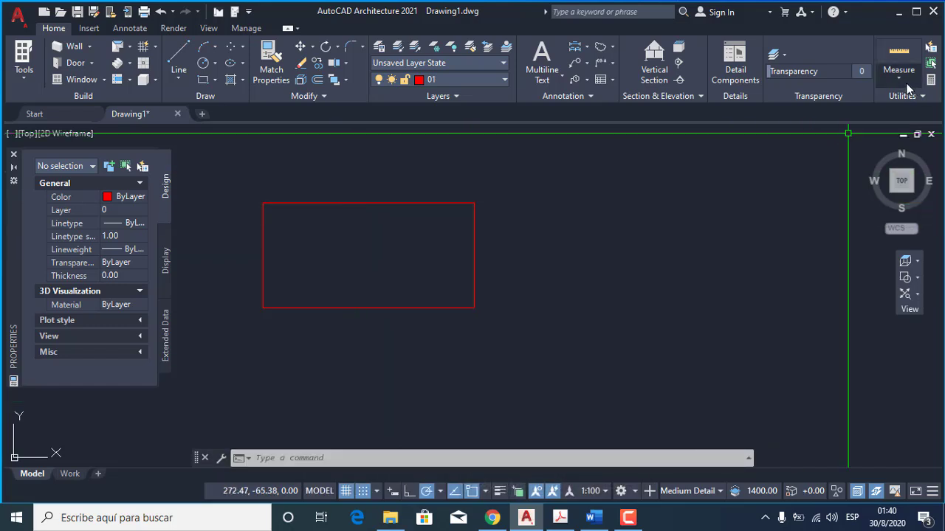
# Measure the rectangle's right edge from its upper corner to its lower corner with the Measure Distance tool
pyautogui.click(902, 80)
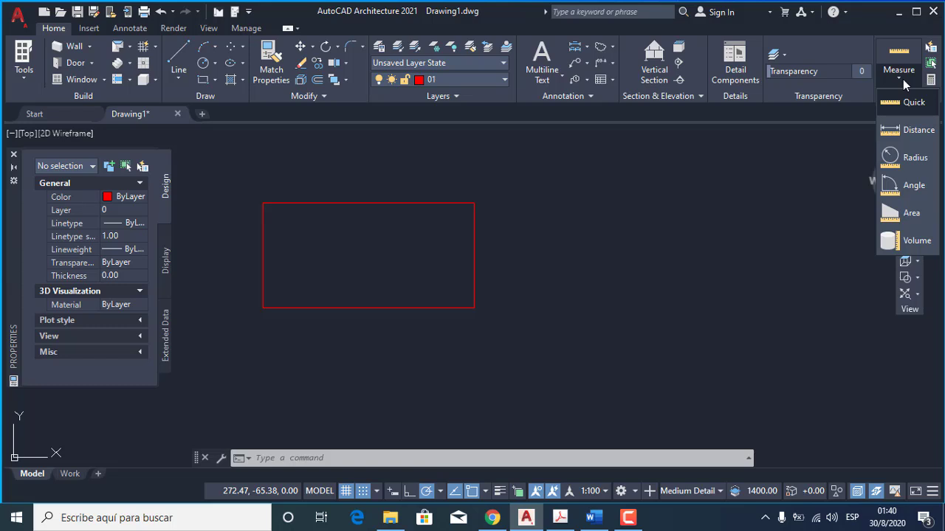
pyautogui.click(897, 130)
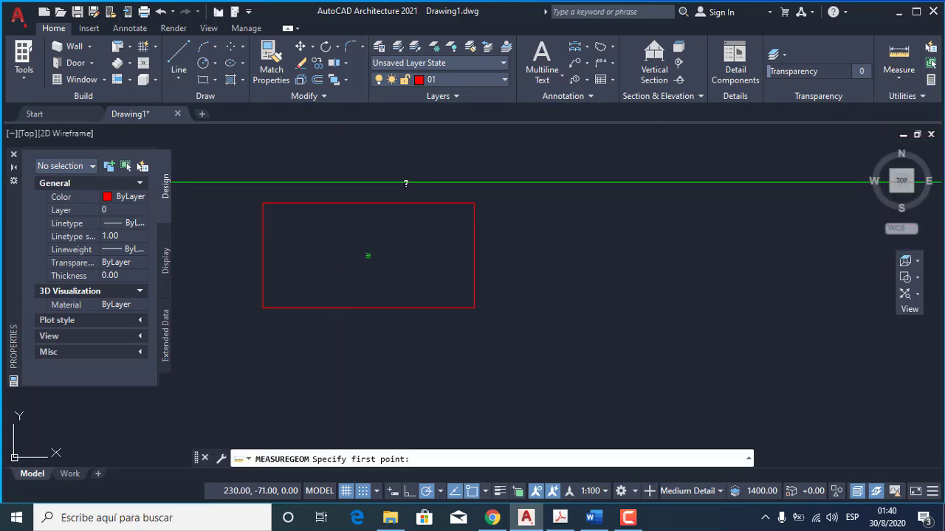
pyautogui.click(474, 203)
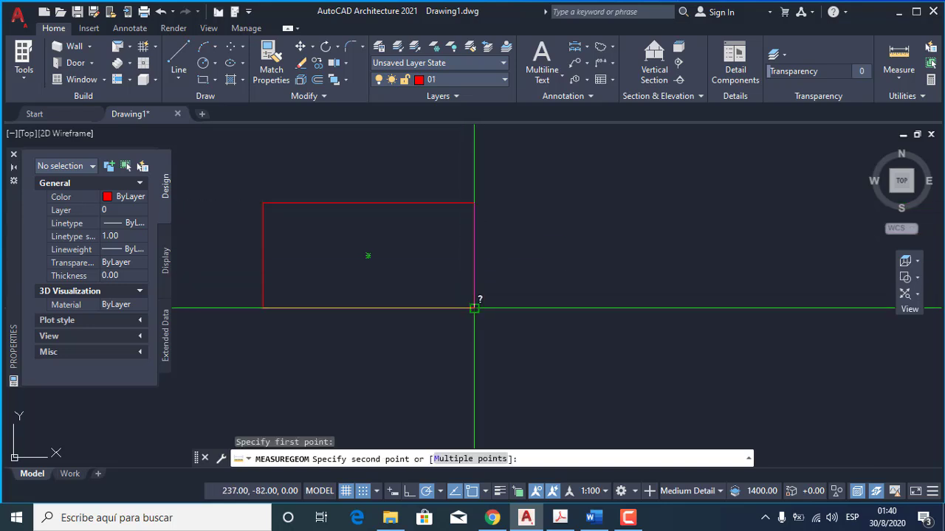
pyautogui.click(474, 308)
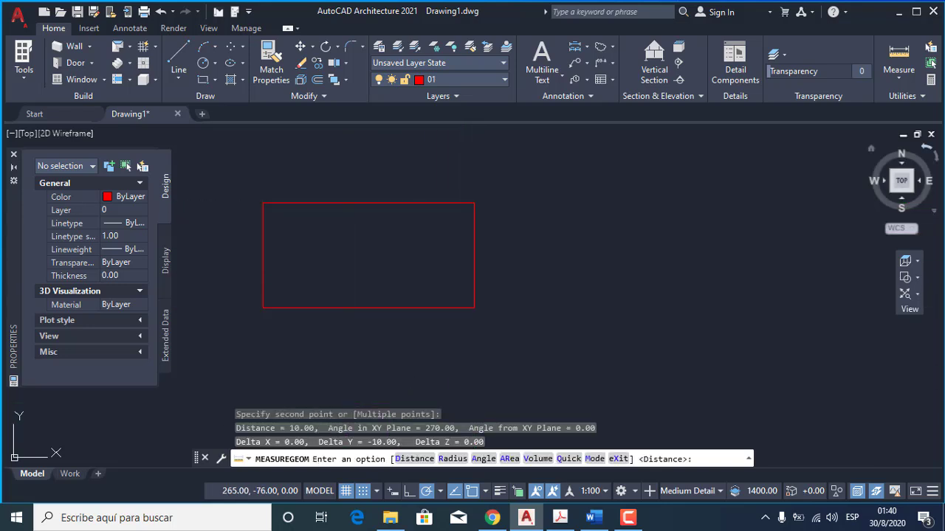
# Inspect the rectangle's side lengths, area and perimeter with Quick Measure, and end the measurement
pyautogui.click(897, 82)
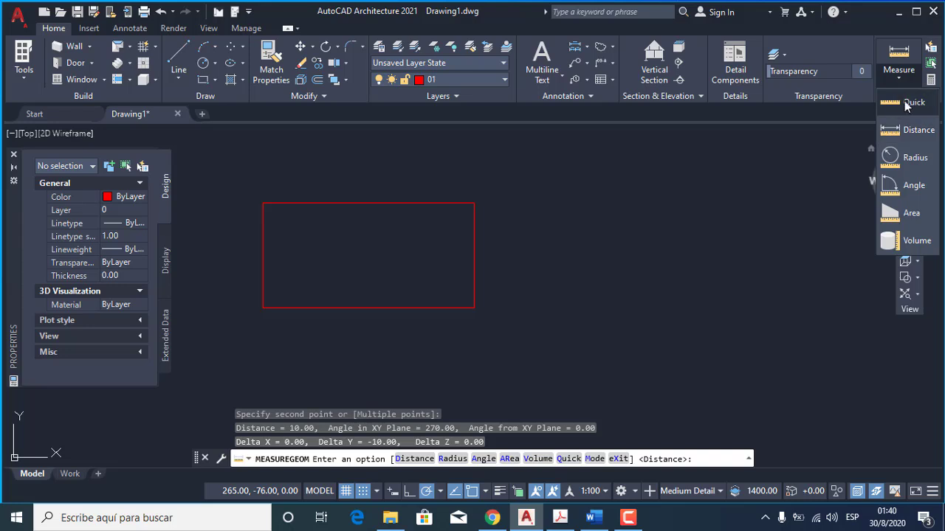
pyautogui.click(908, 103)
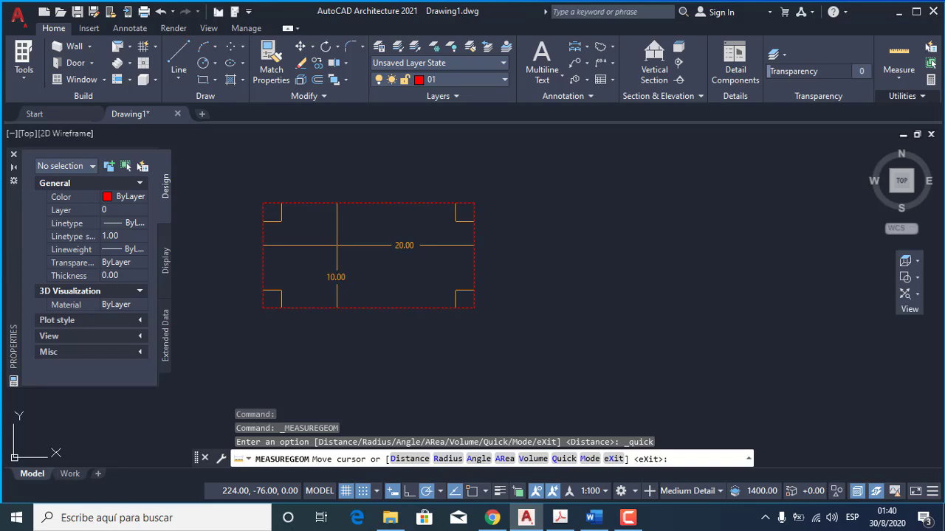
pyautogui.click(378, 245)
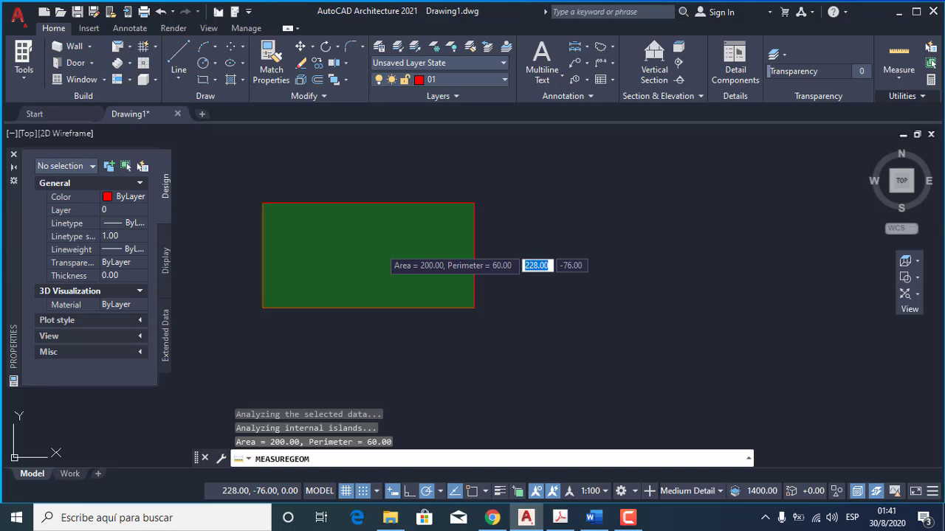
pyautogui.press('Escape')
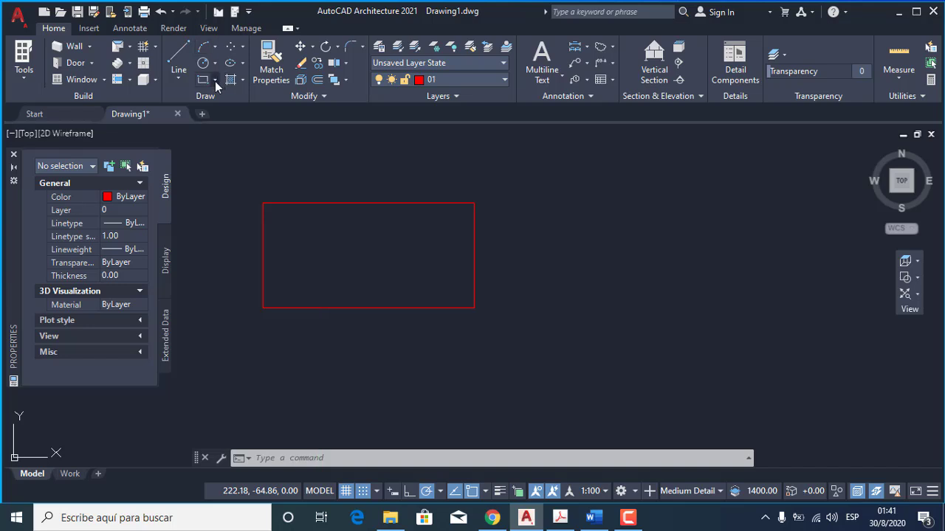
# Draw a three-sided polygon inscribed in a circle of radius 5, pointing upward, to the right of the 20 by 10 rectangle
pyautogui.click(214, 81)
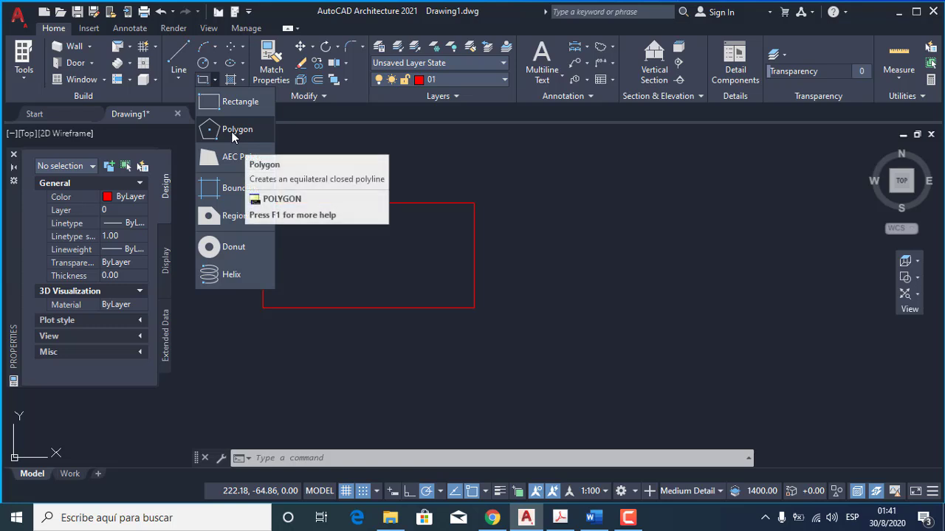
pyautogui.click(231, 131)
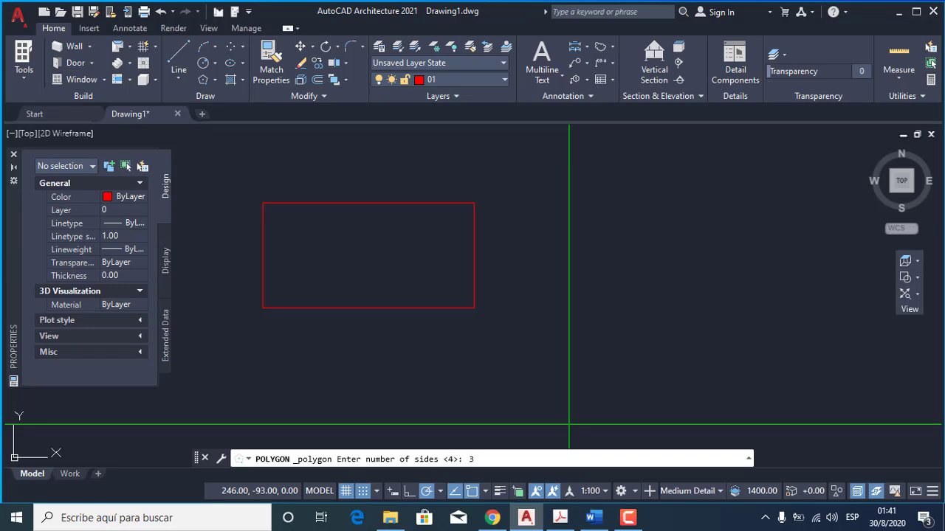
pyautogui.press('Return')
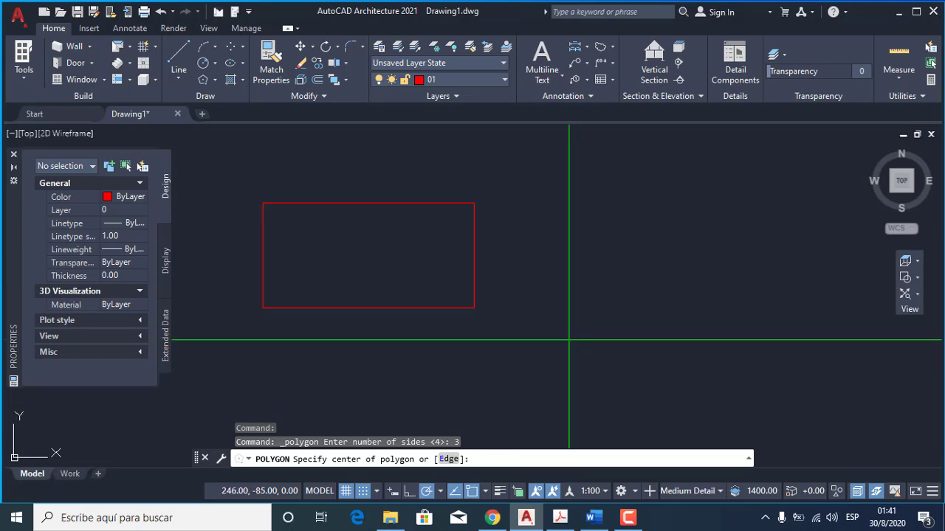
pyautogui.click(580, 331)
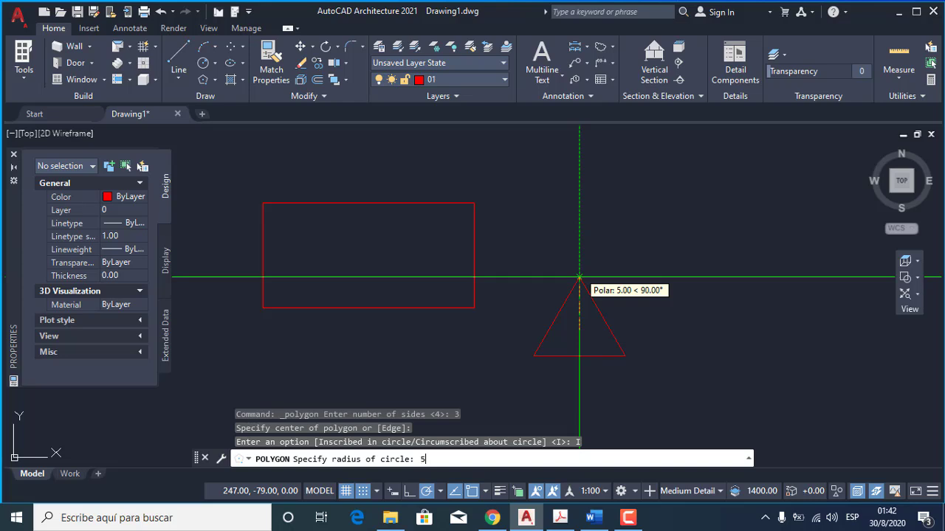
pyautogui.press('Return')
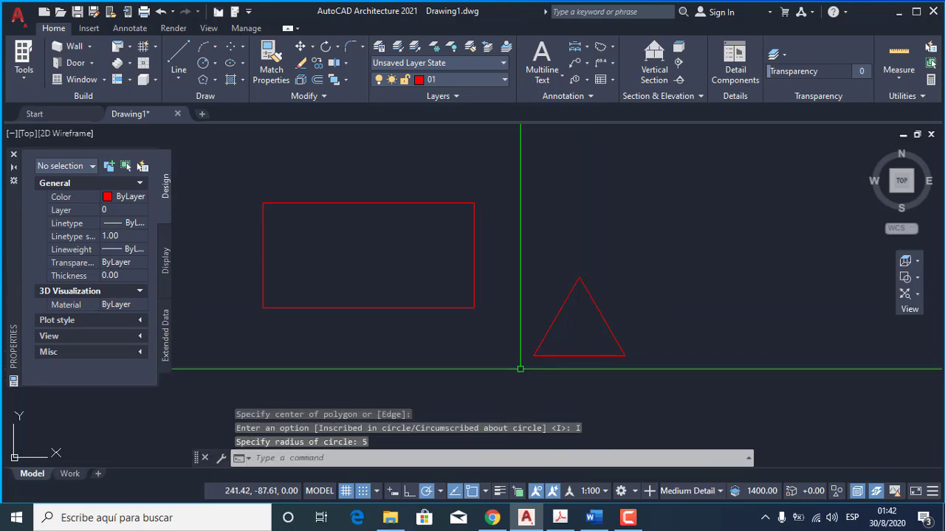
pyautogui.moveTo(510, 373); pyautogui.dragTo(447, 365, button='middle')
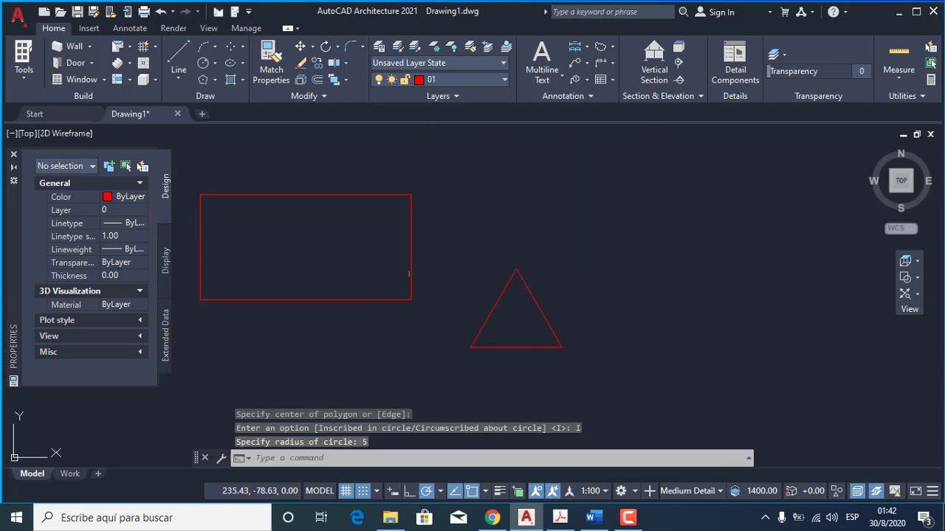
# Draw a circle of radius 5 to the right of the triangle
pyautogui.click(202, 65)
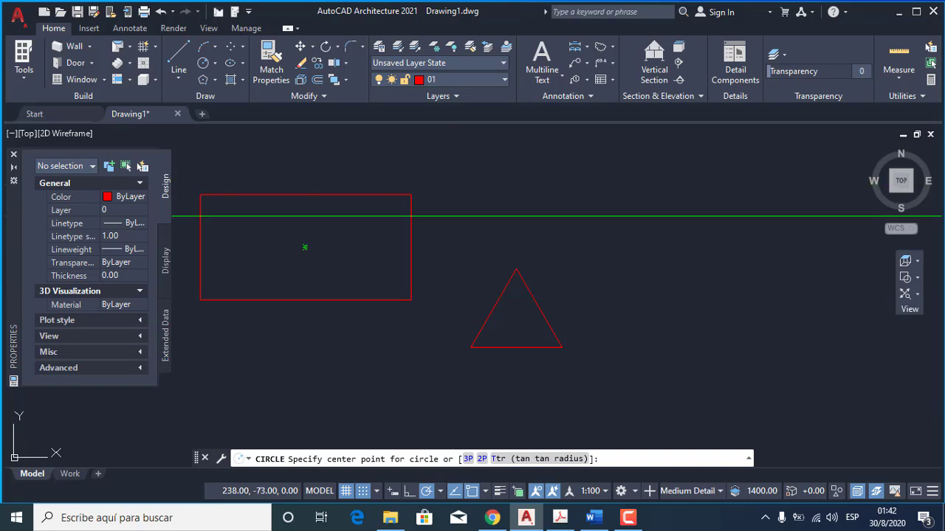
pyautogui.click(632, 279)
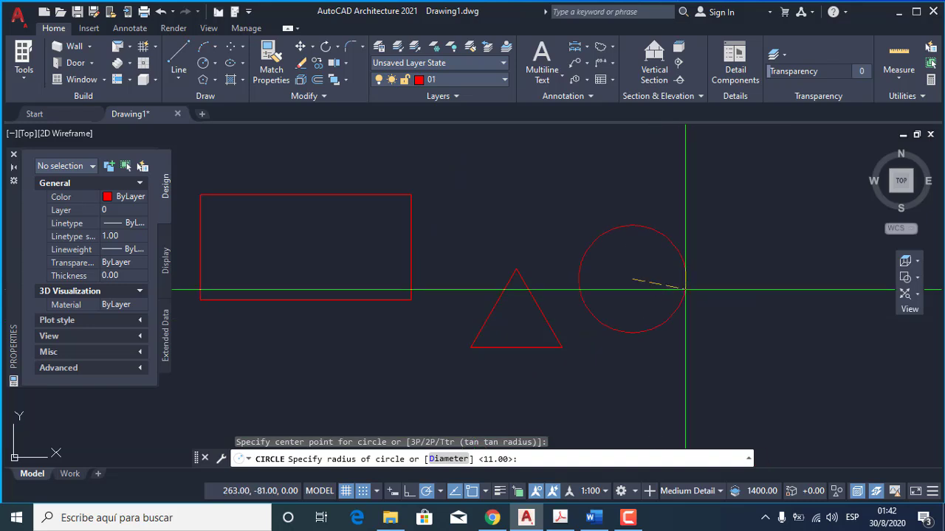
pyautogui.press('Return')
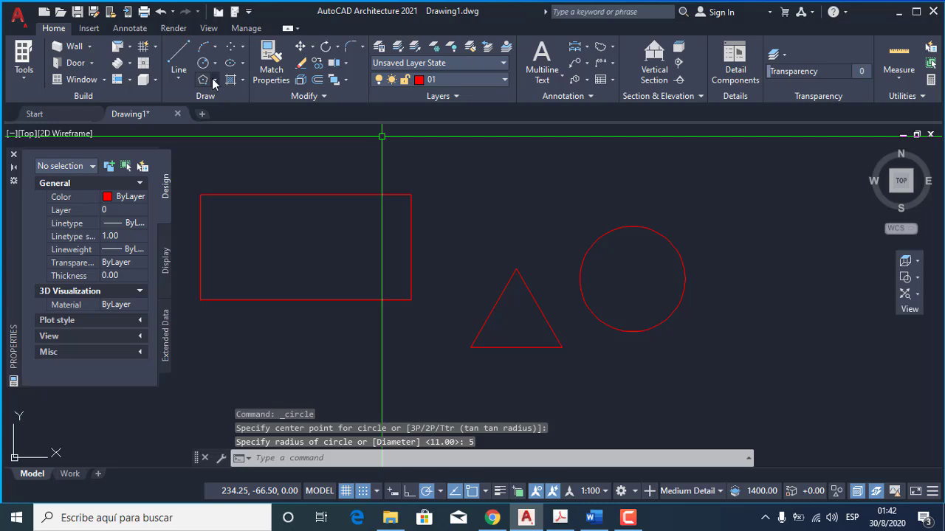
# Draw a four-sided polygon inscribed in the radius 5 circle, centred on it with a vertex on its left quadrant
pyautogui.write('POL')
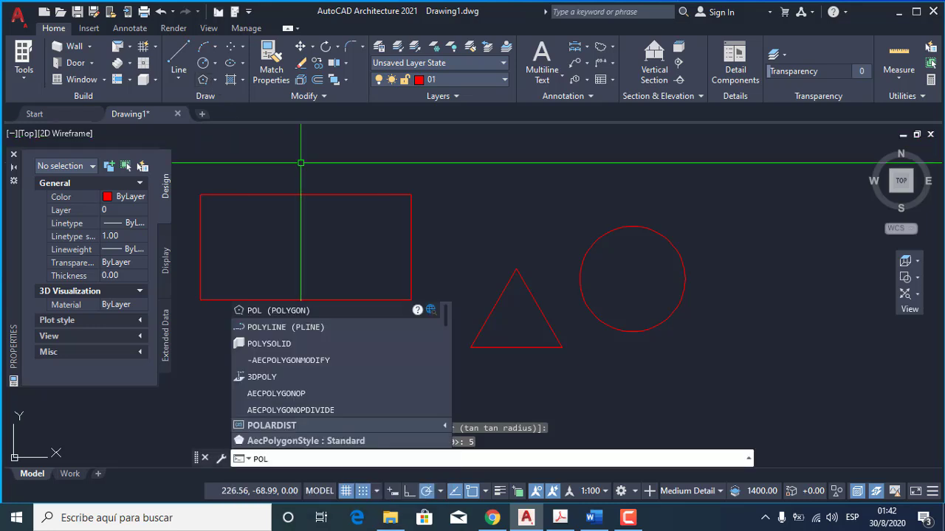
pyautogui.press('Return')
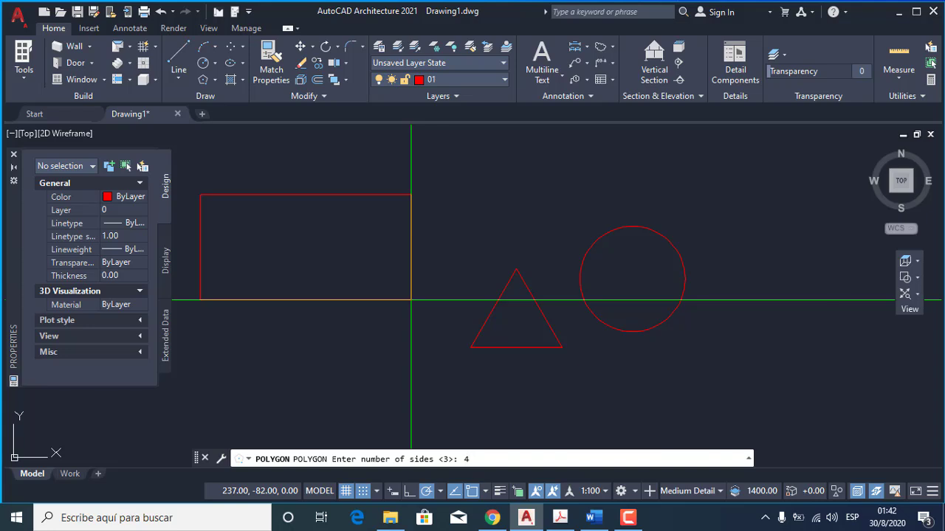
pyautogui.press('Return')
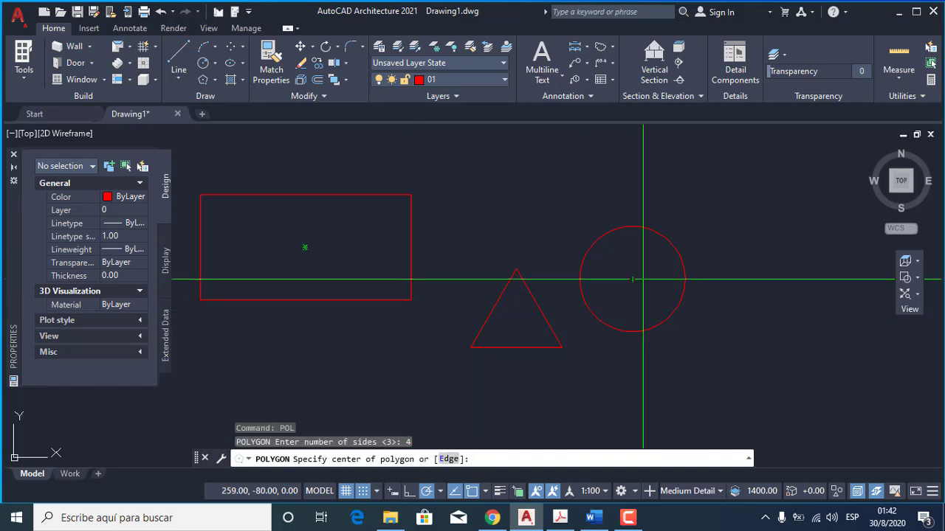
pyautogui.click(633, 279)
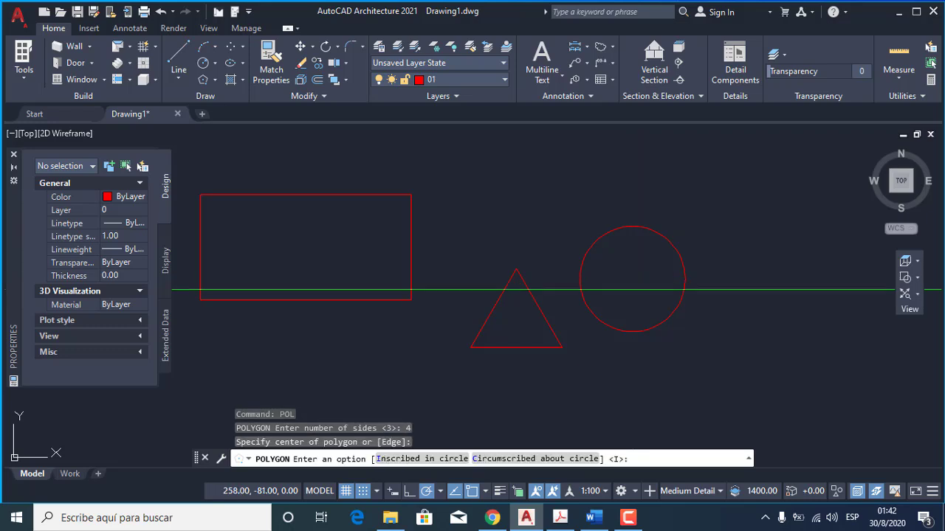
pyautogui.click(432, 459)
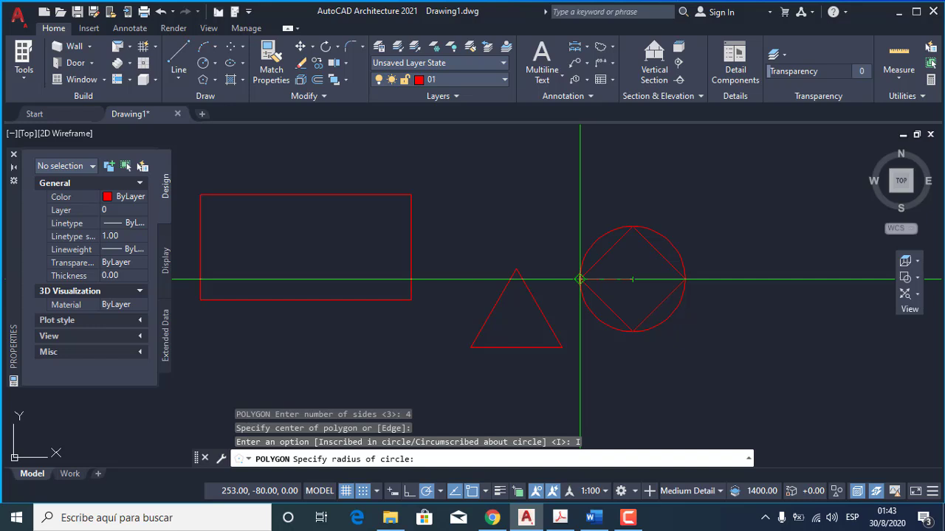
pyautogui.click(579, 279)
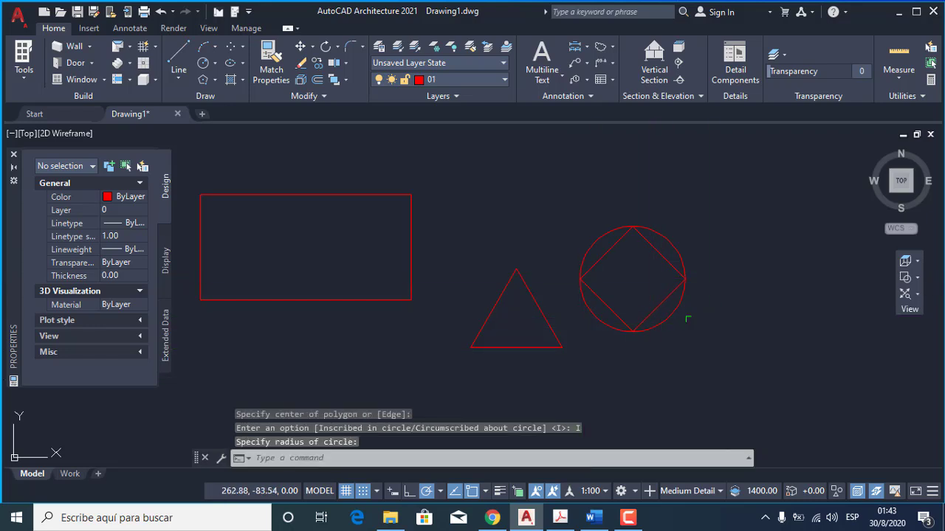
# Draw an eight-sided polygon inscribed in the same circle, centred on it with a vertex on its bottom quadrant
pyautogui.moveTo(689, 325); pyautogui.dragTo(528, 327, button='middle')
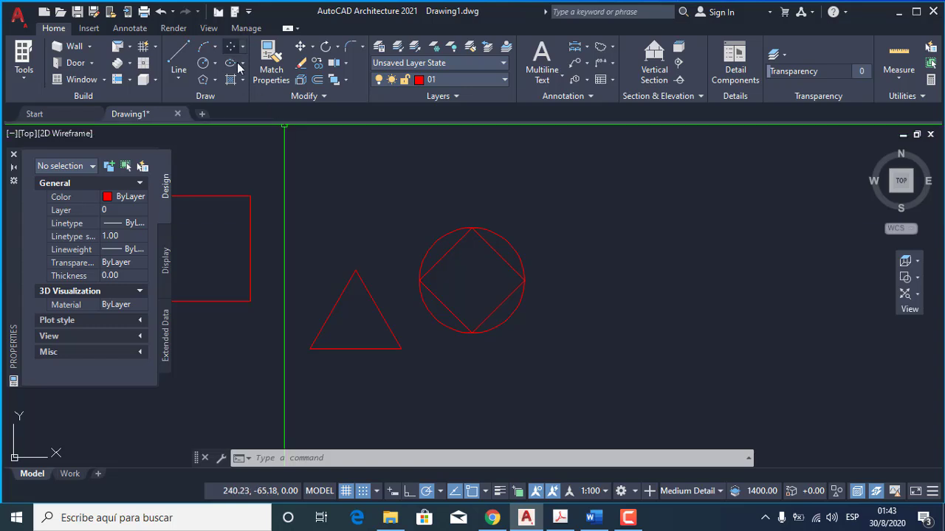
pyautogui.click(215, 82)
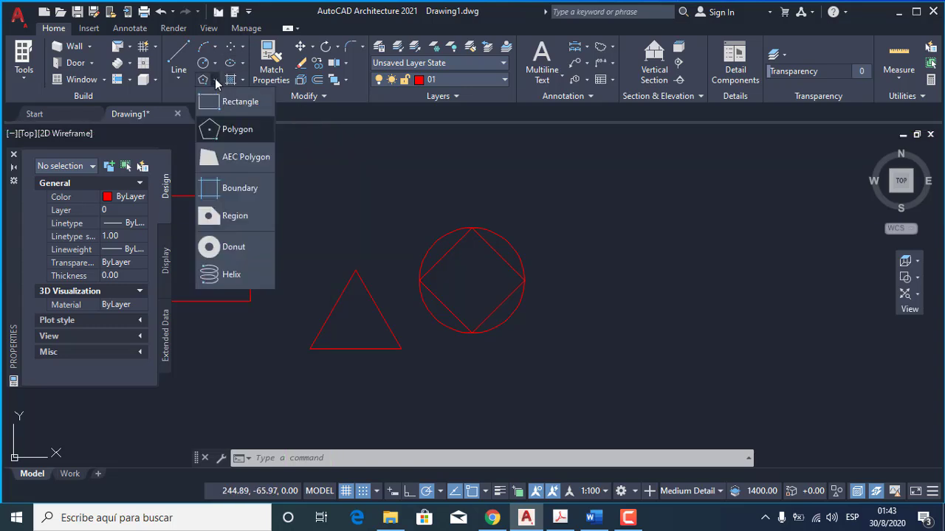
pyautogui.click(230, 130)
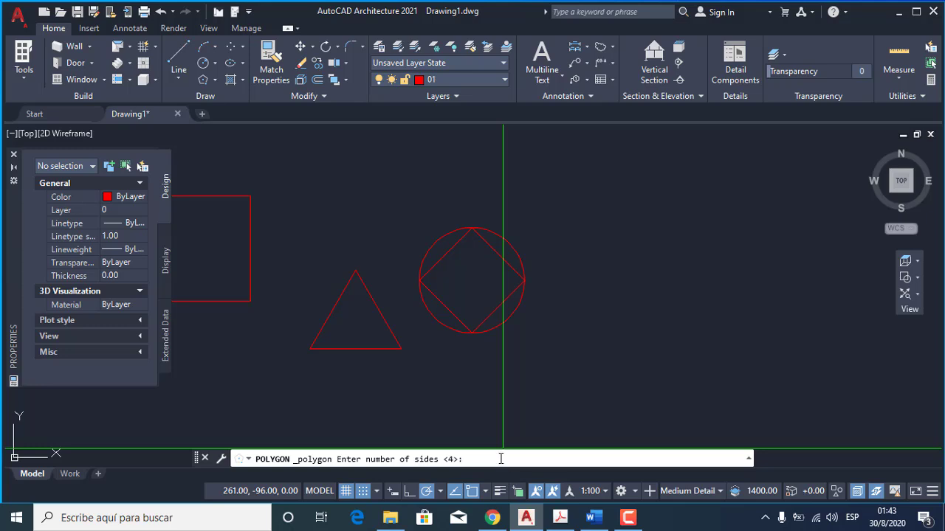
pyautogui.write('8')
pyautogui.press('Return')
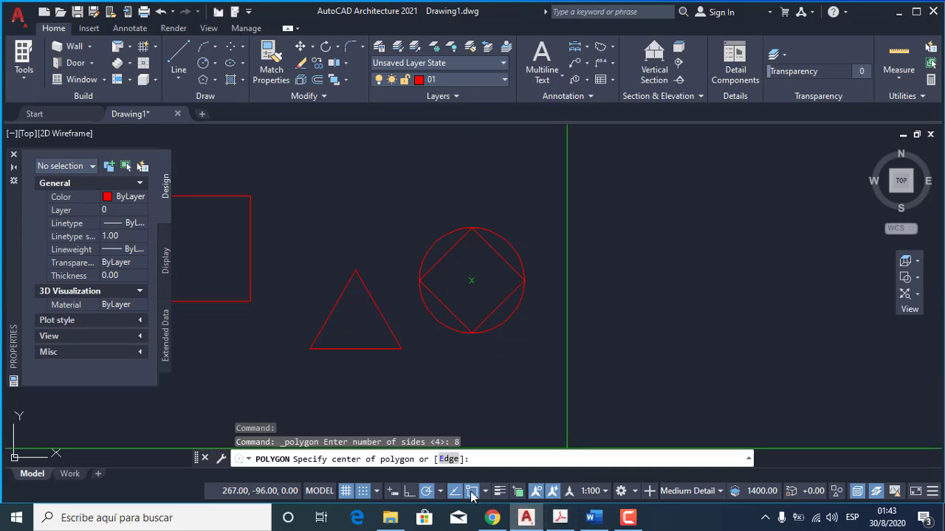
pyautogui.click(472, 280)
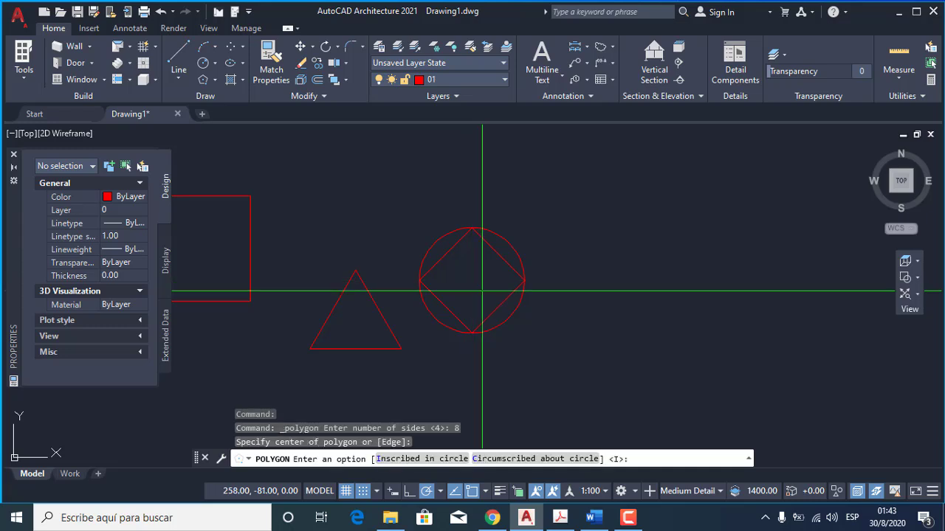
pyautogui.click(405, 459)
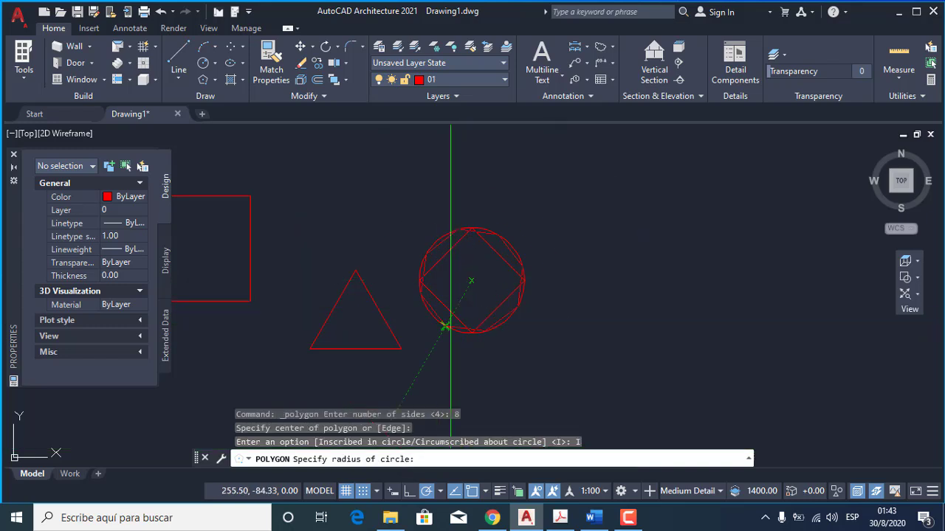
pyautogui.click(472, 333)
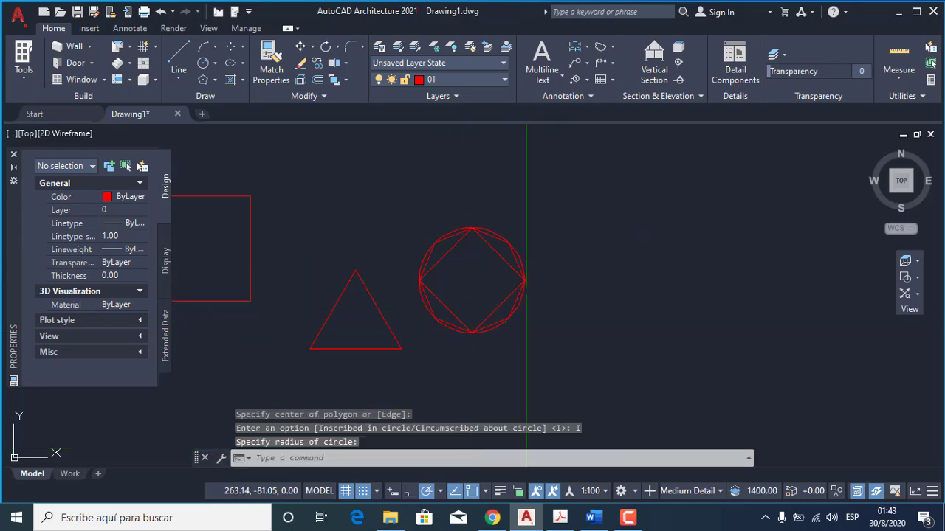
pyautogui.scroll(4, 485, 237)
pyautogui.scroll(-5, 485, 238)
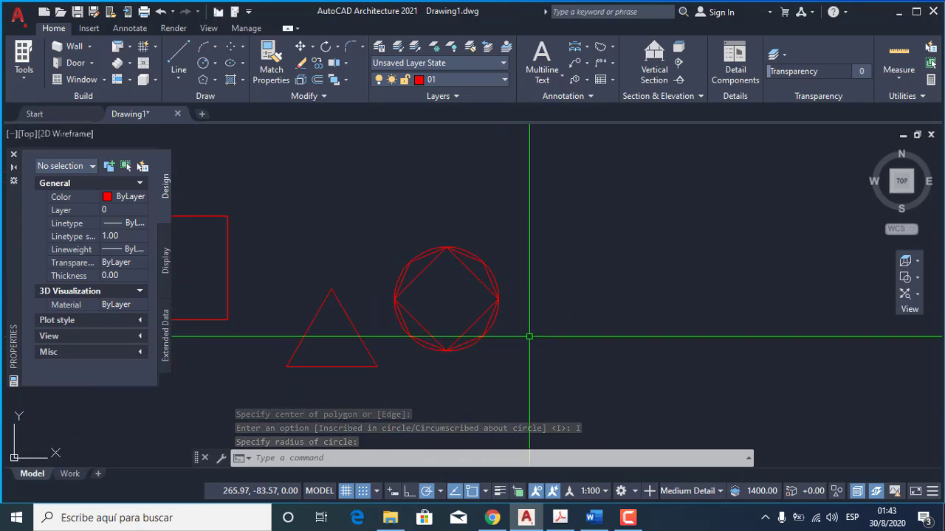
pyautogui.click(215, 47)
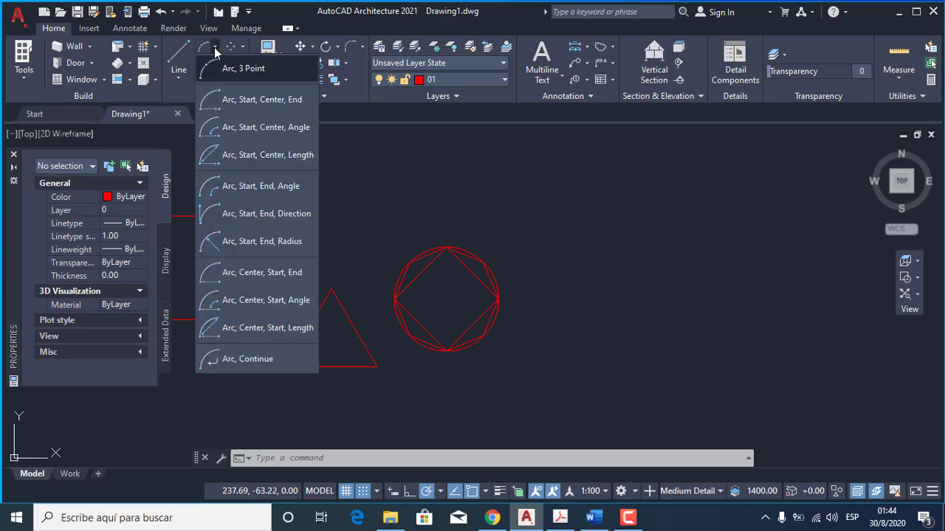
pyautogui.click(403, 195)
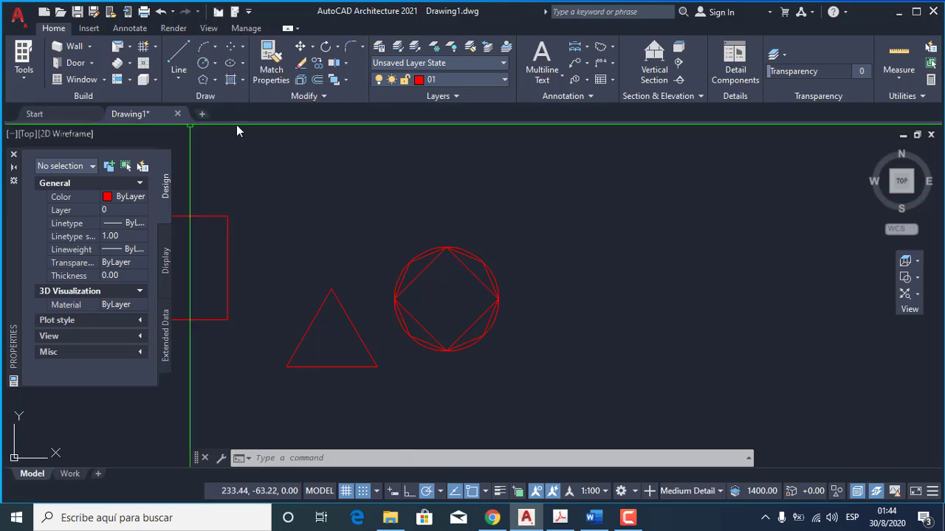
pyautogui.click(216, 62)
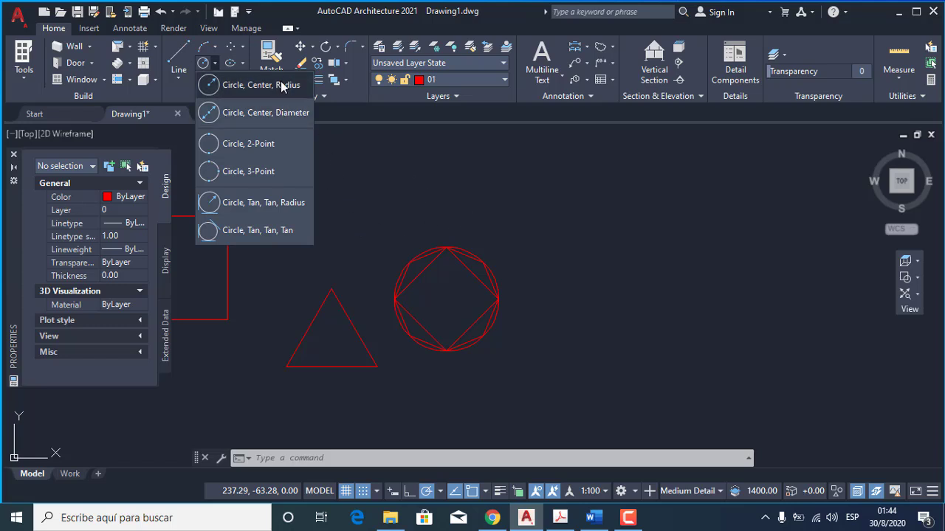
pyautogui.click(373, 171)
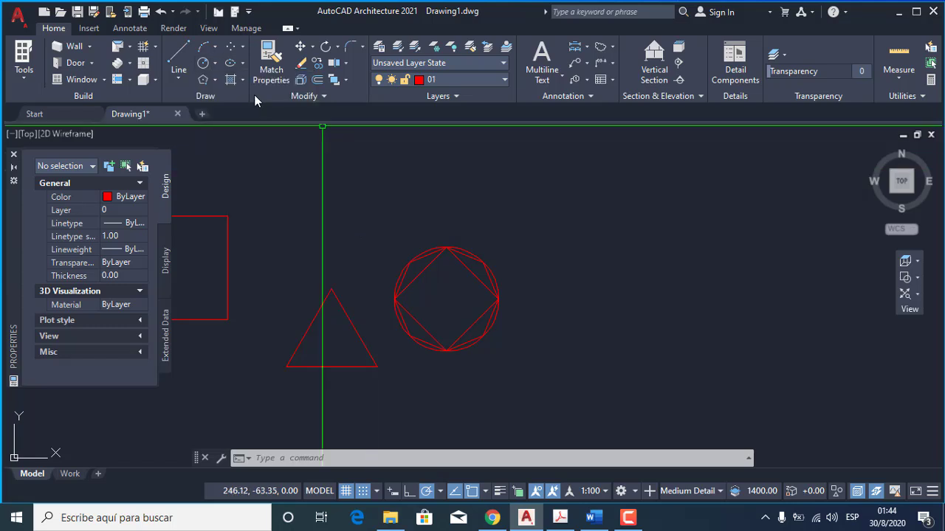
# Draw a three-point arc above the triangle, rising from its lower left end and curving over to the right
pyautogui.click(214, 49)
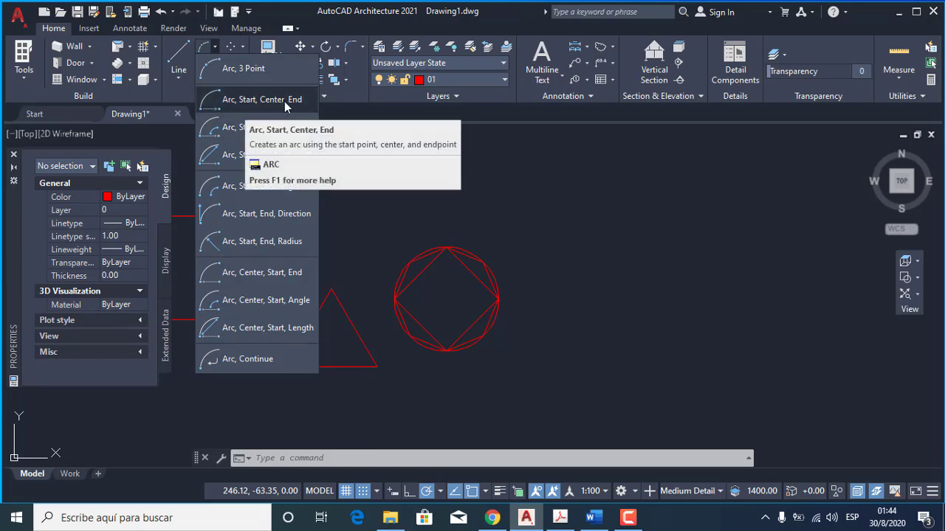
pyautogui.click(247, 68)
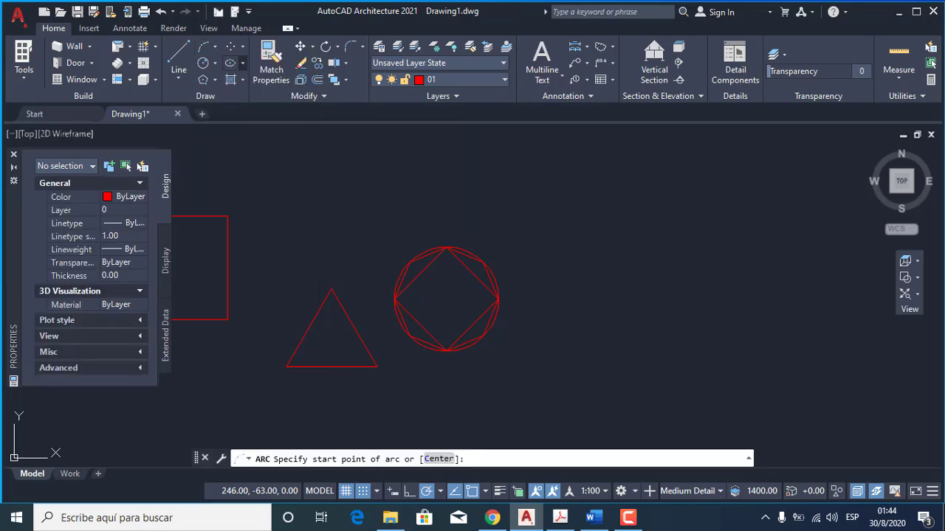
pyautogui.click(298, 245)
pyautogui.click(331, 176)
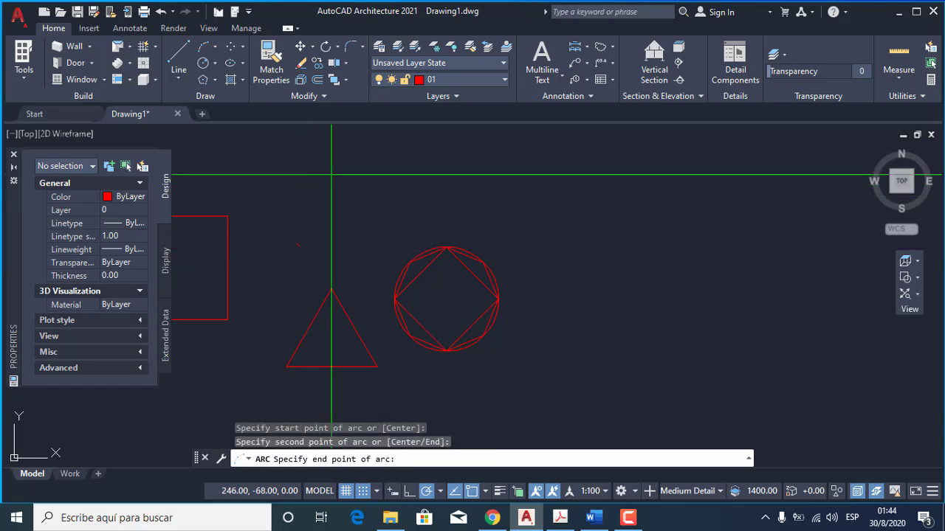
pyautogui.click(404, 176)
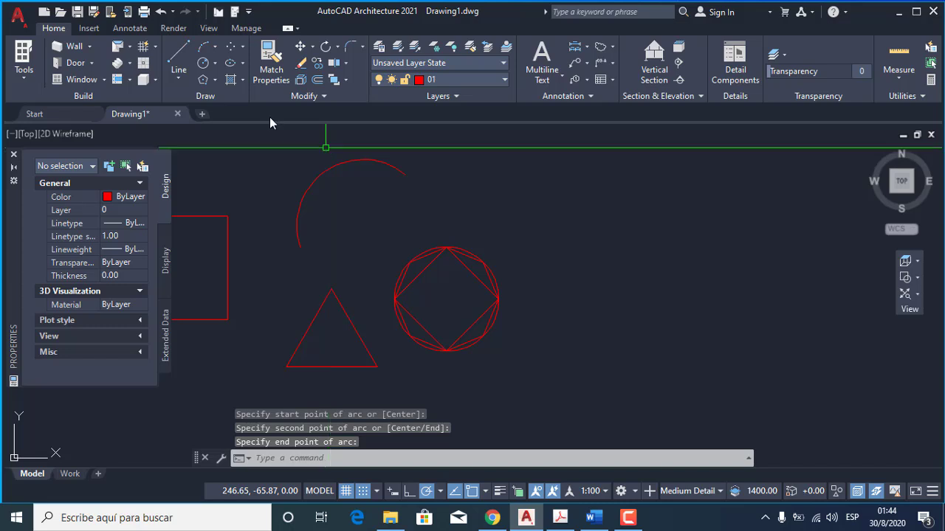
# Draw a single-segment horizontal polyline to the right of the circle with the inscribed polygons
pyautogui.scroll(-4, 400, 297)
pyautogui.write('pl')
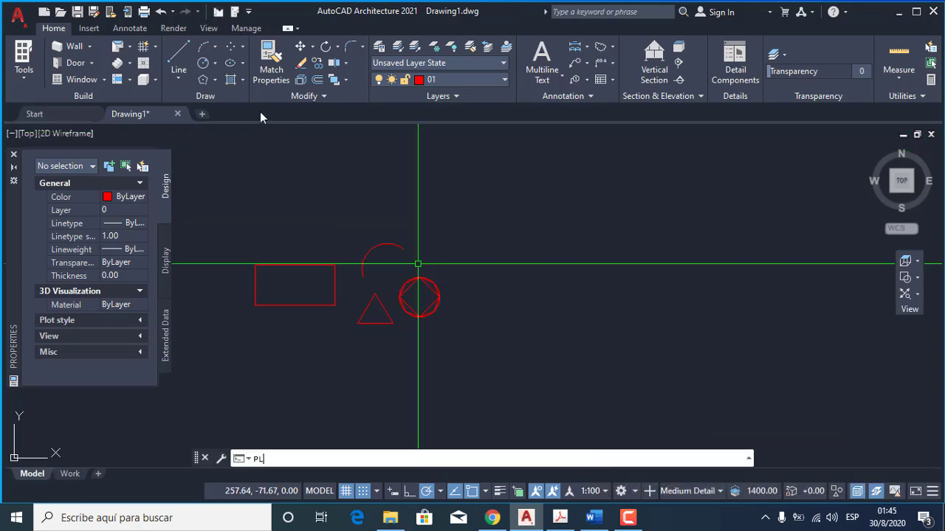
pyautogui.press('Return')
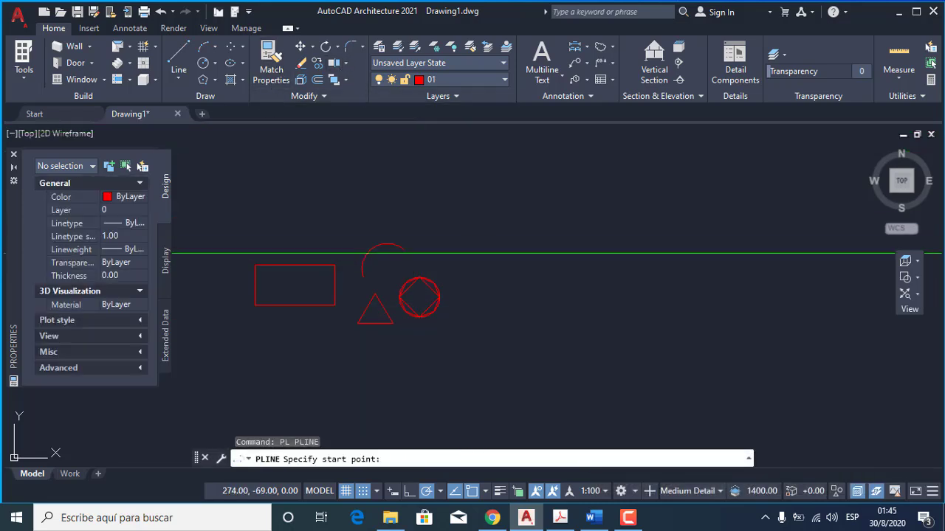
pyautogui.click(471, 289)
pyautogui.click(604, 290)
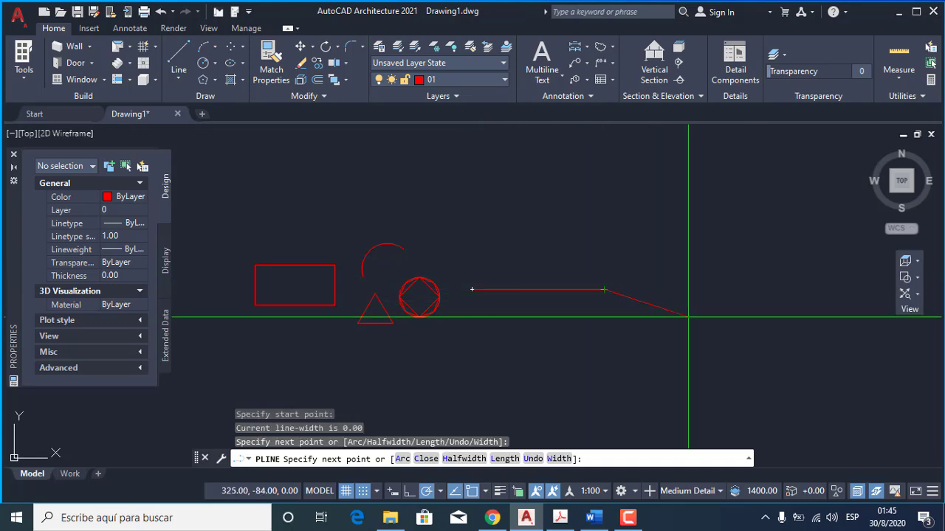
pyautogui.press('Return')
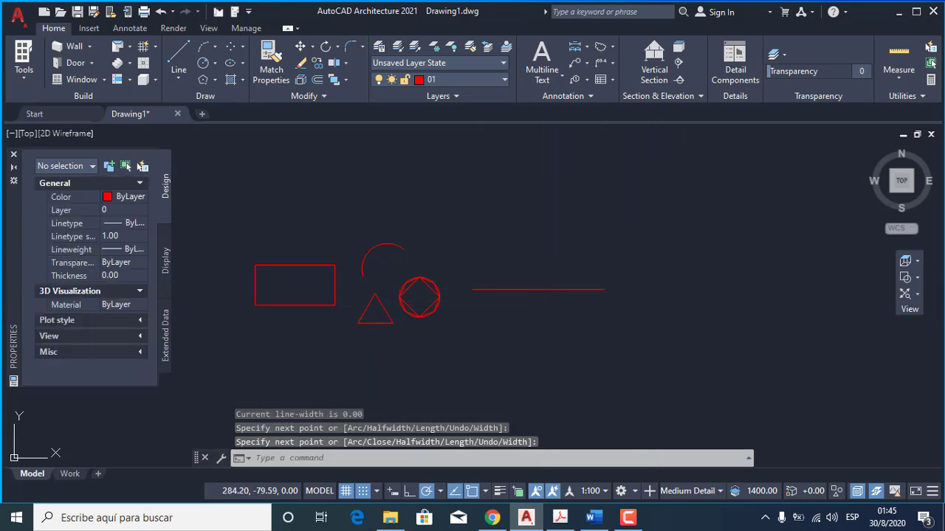
# Check the horizontal polyline and measure the distance between its left and right endpoints
pyautogui.click(516, 289)
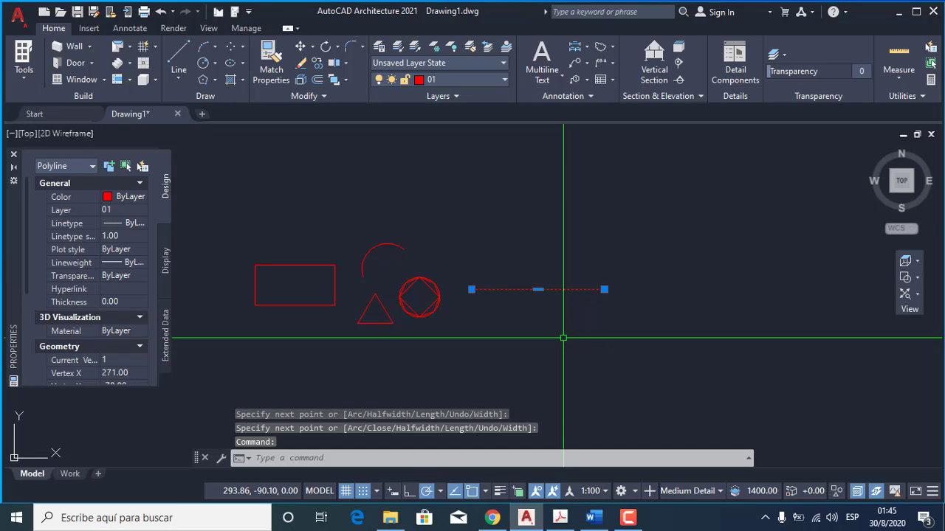
pyautogui.press('Escape')
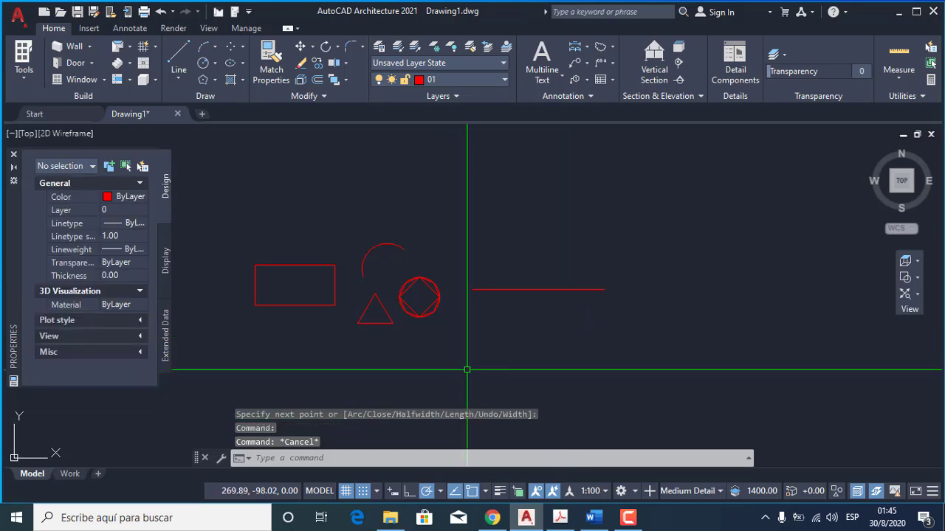
pyautogui.write('DI')
pyautogui.press('Return')
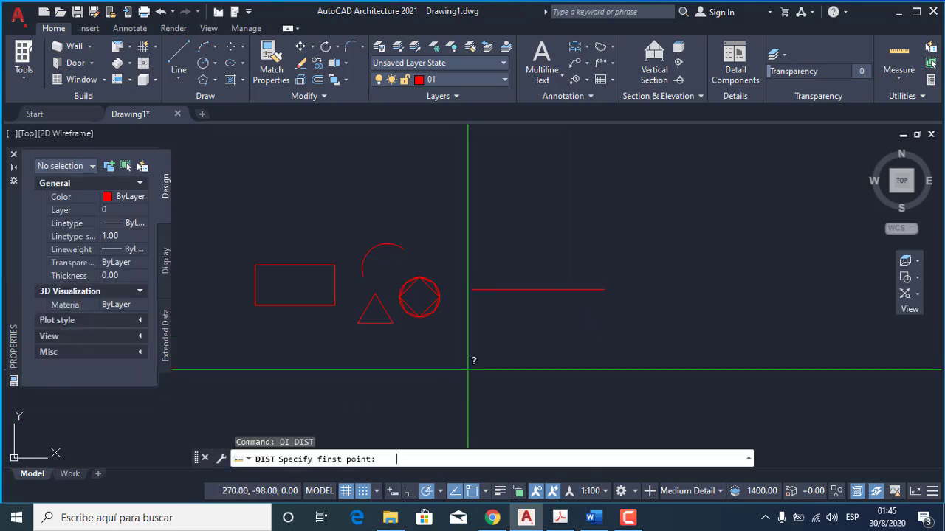
pyautogui.click(479, 289)
pyautogui.click(605, 289)
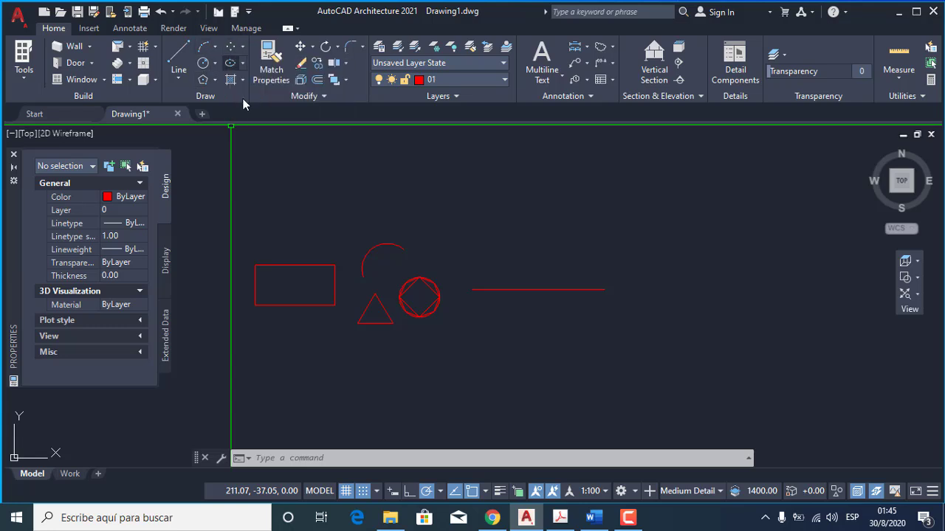
# Divide the horizontal polyline beside the circle into 3 equal segments with the Divide command
pyautogui.write('p')
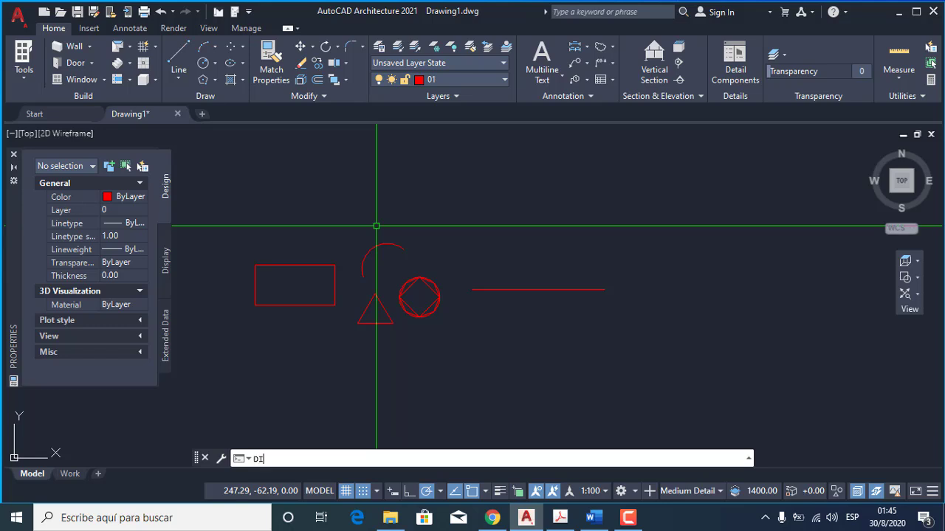
pyautogui.write('DIV')
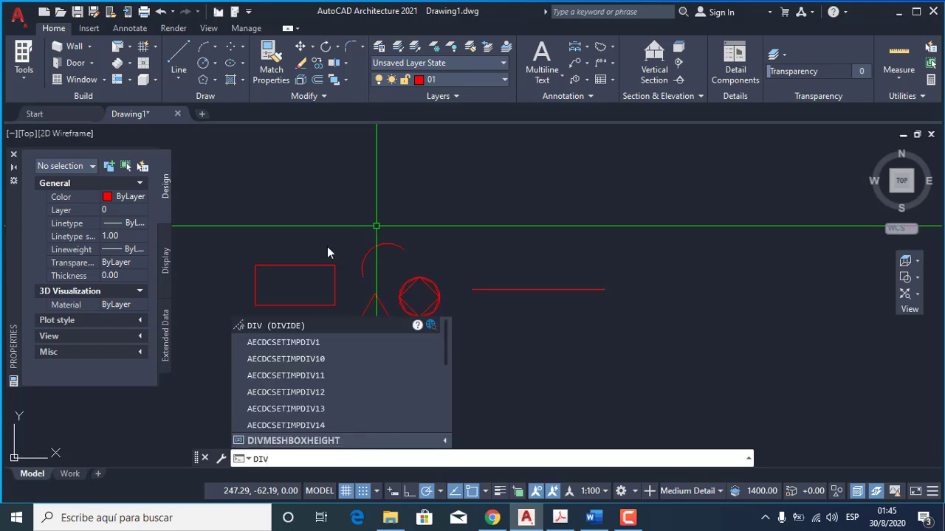
pyautogui.press('Return')
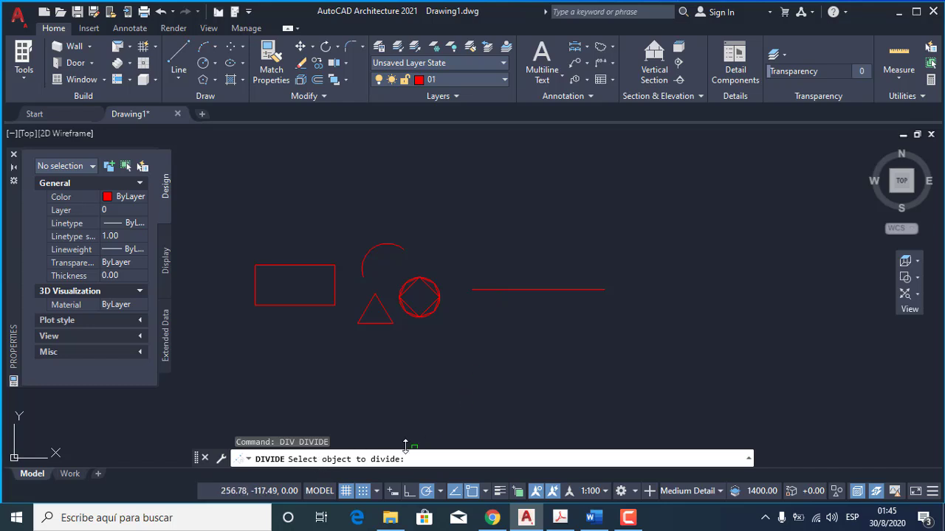
pyautogui.click(505, 290)
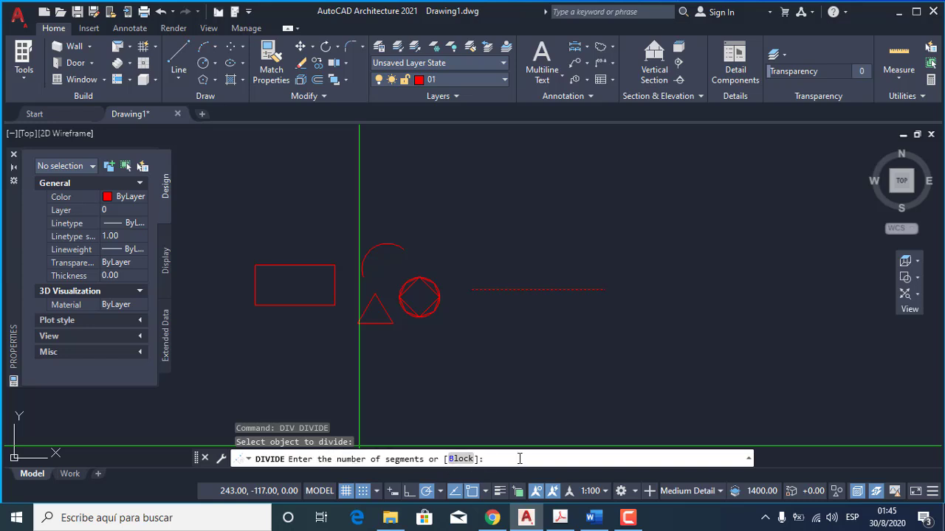
pyautogui.write('3')
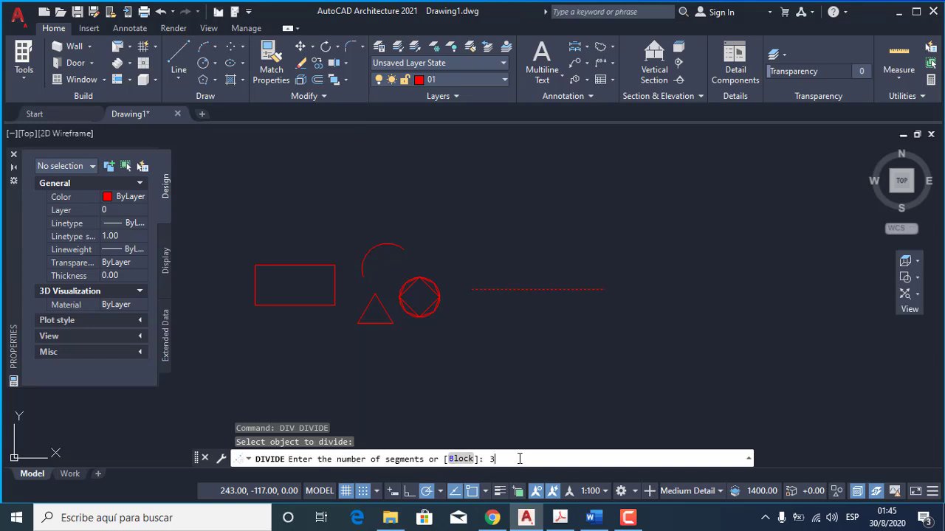
pyautogui.press('Return')
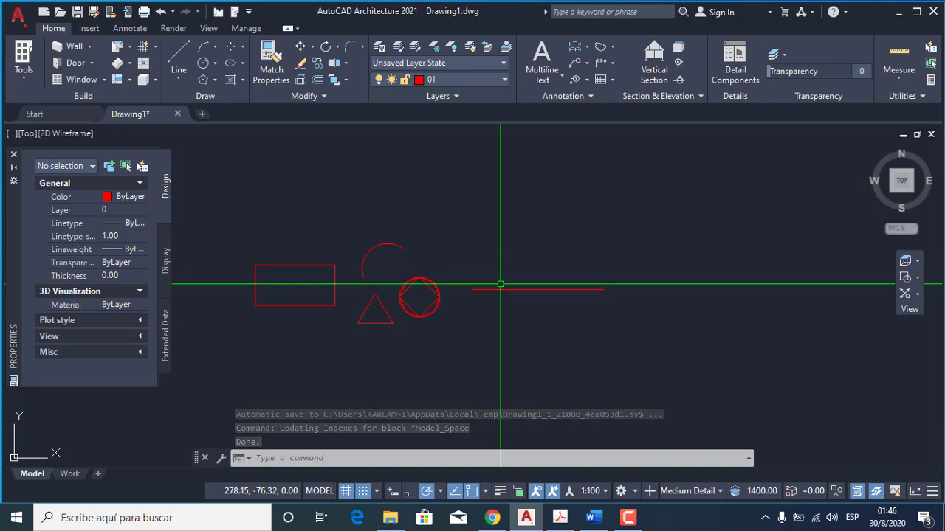
# Select the division points on the horizontal polyline to check their placement, and clear the selection
pyautogui.click(480, 257)
pyautogui.click(600, 321)
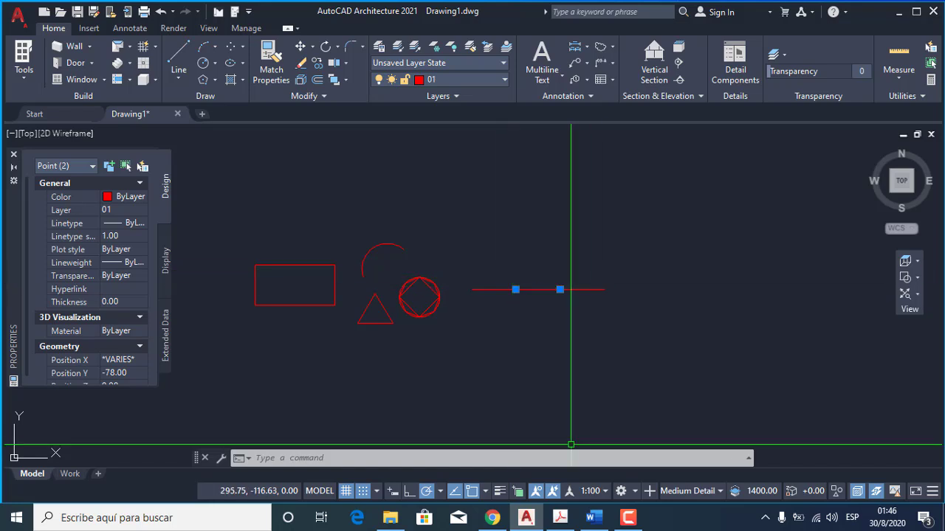
pyautogui.click(609, 428)
pyautogui.press('Escape')
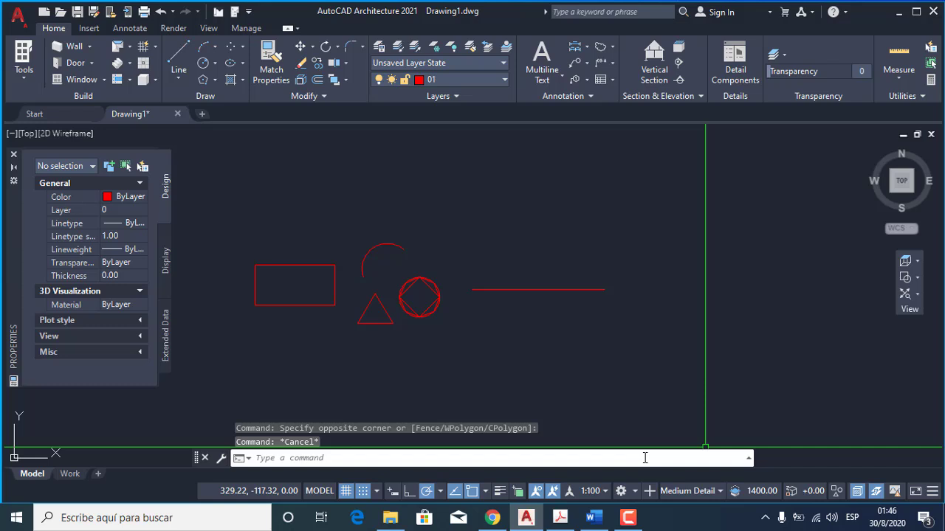
# Set the point style to the circle and square crossed by an X, keeping the size relative to the screen
pyautogui.write('pp')
pyautogui.write('P')
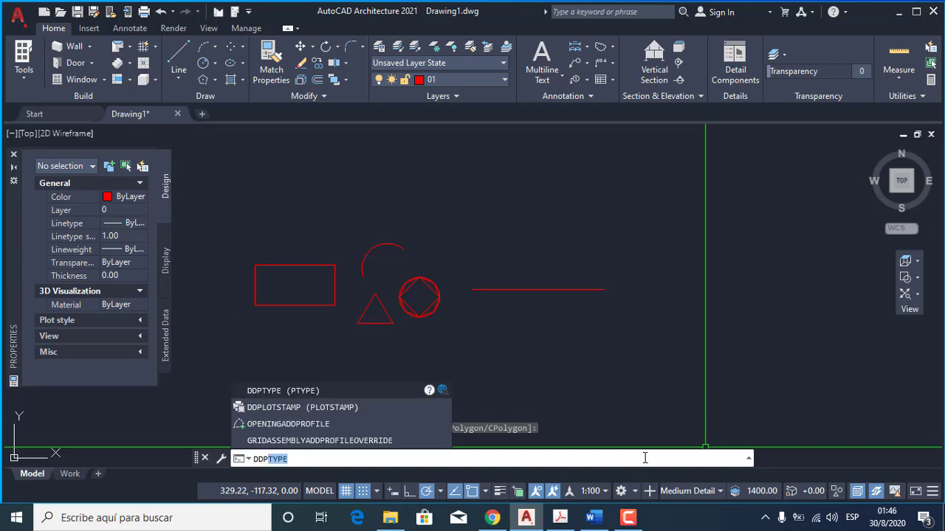
pyautogui.press('Return')
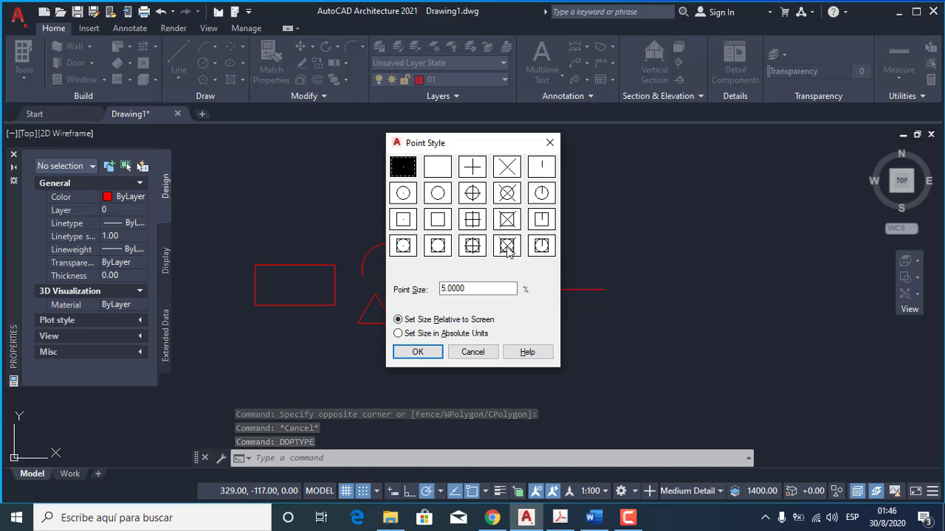
pyautogui.click(507, 246)
pyautogui.click(471, 290)
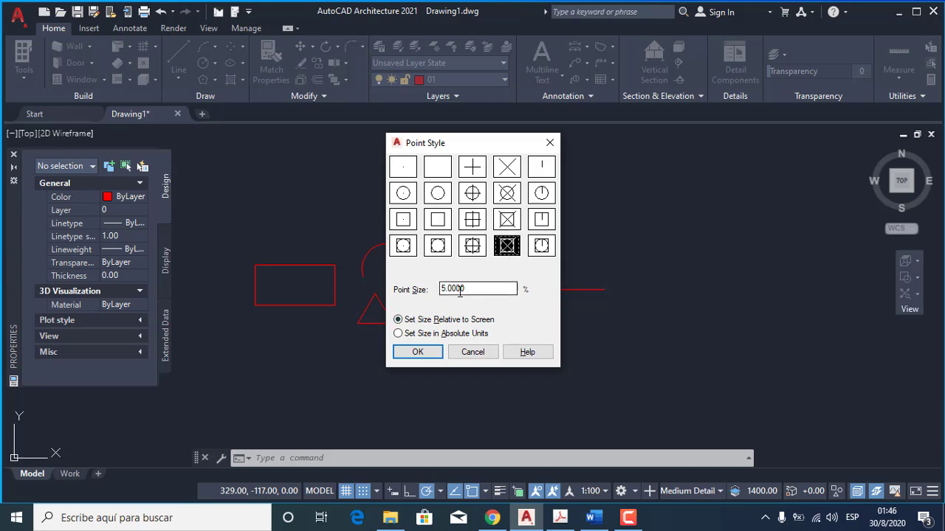
pyautogui.doubleClick(452, 288)
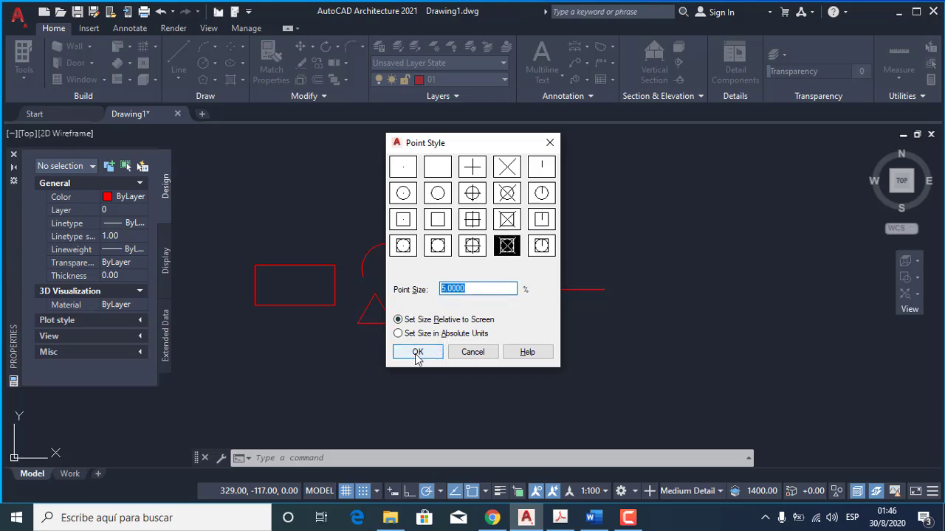
pyautogui.click(416, 352)
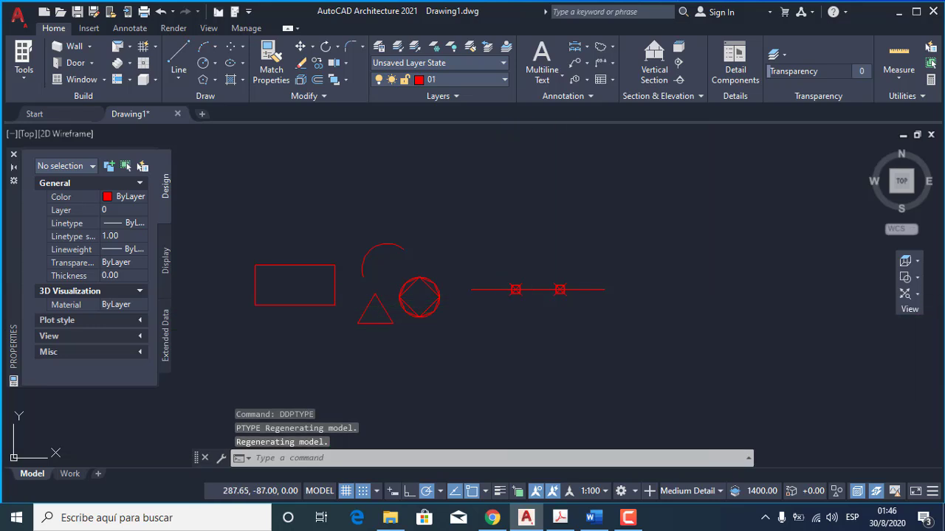
# Draw two vertical polylines about 13 units long, running down from the two division points on the horizontal polyline
pyautogui.write('pl')
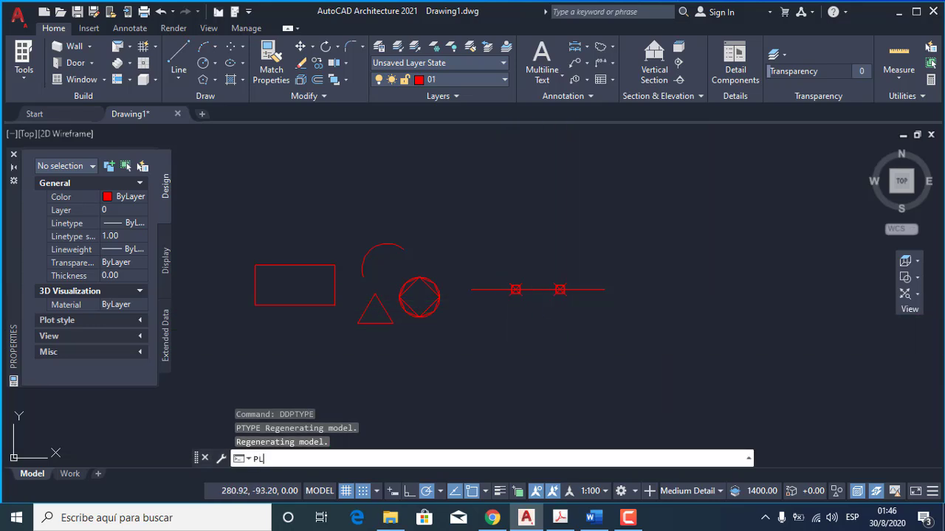
pyautogui.press('Return')
pyautogui.click(515, 290)
pyautogui.click(515, 340)
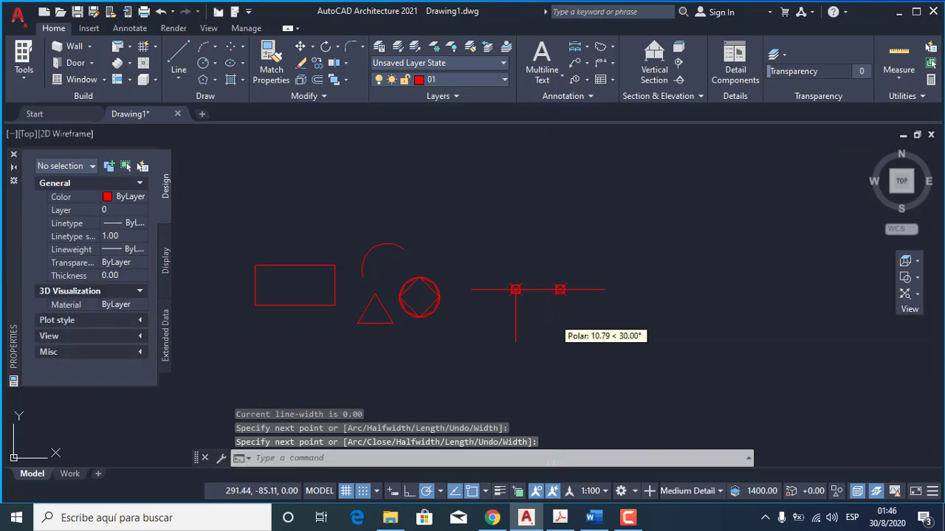
pyautogui.press('Return')
pyautogui.press('Return')
pyautogui.click(560, 290)
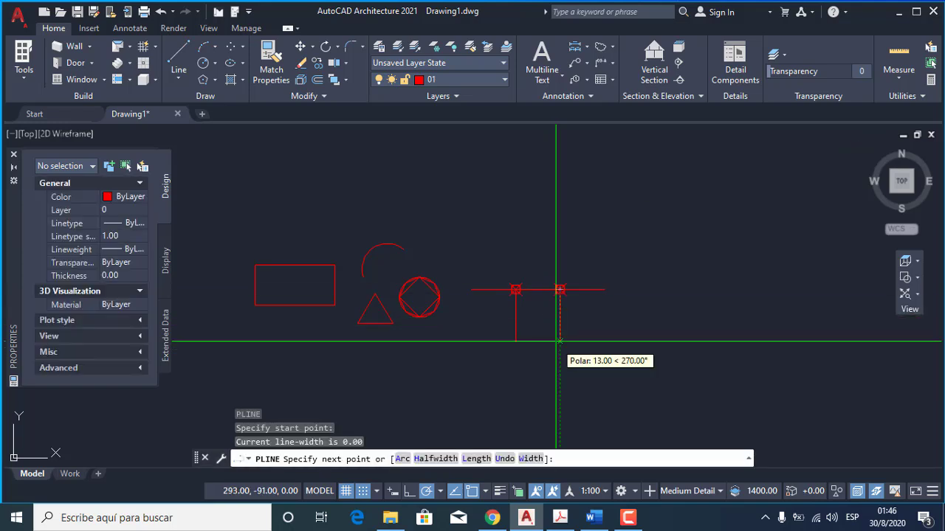
pyautogui.click(560, 341)
pyautogui.press('Return')
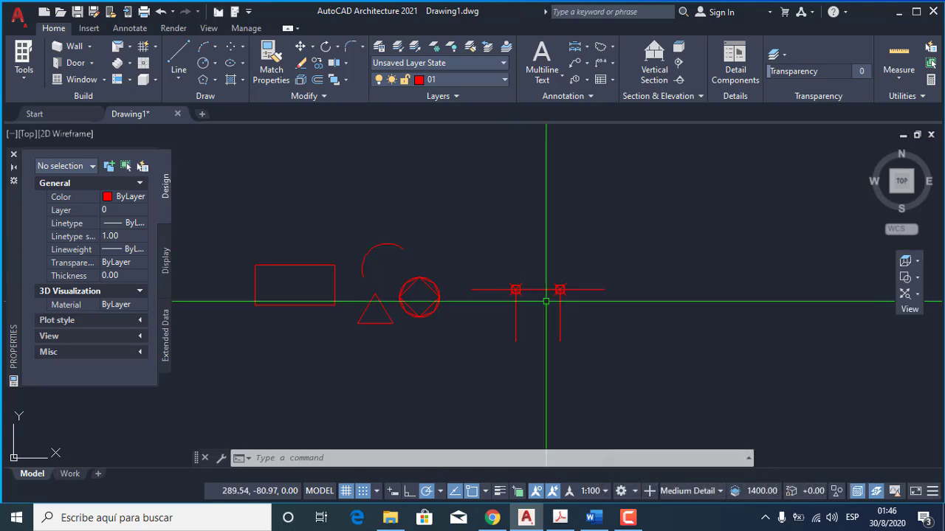
# Erase the two division points from the horizontal polyline
pyautogui.click(495, 254)
pyautogui.click(615, 310)
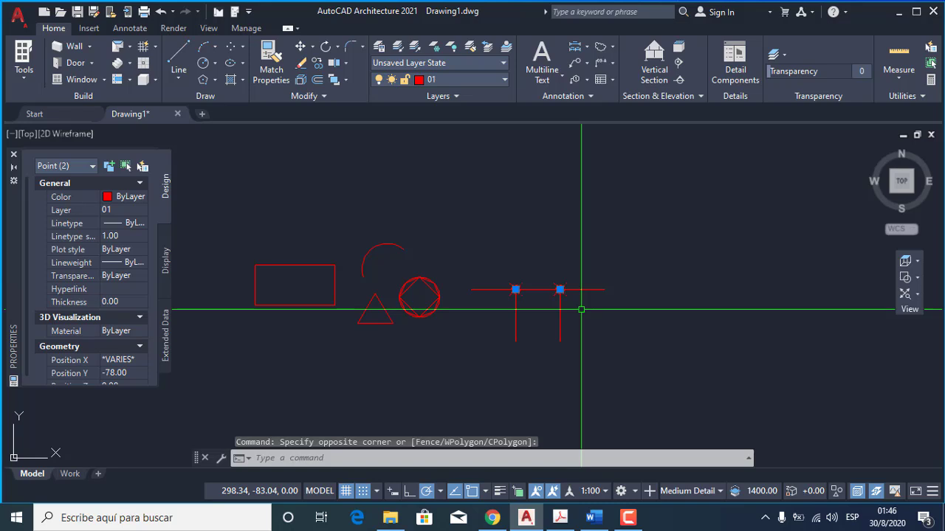
pyautogui.write('E')
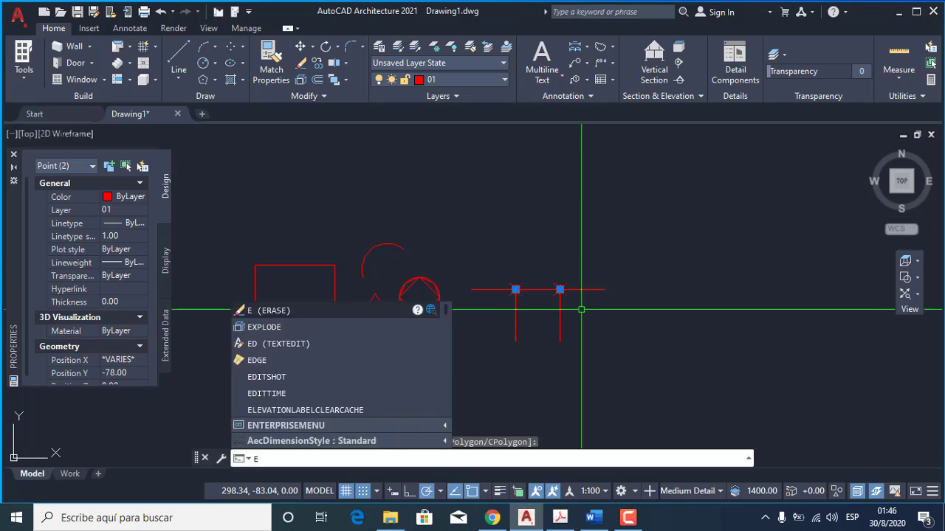
pyautogui.click(292, 313)
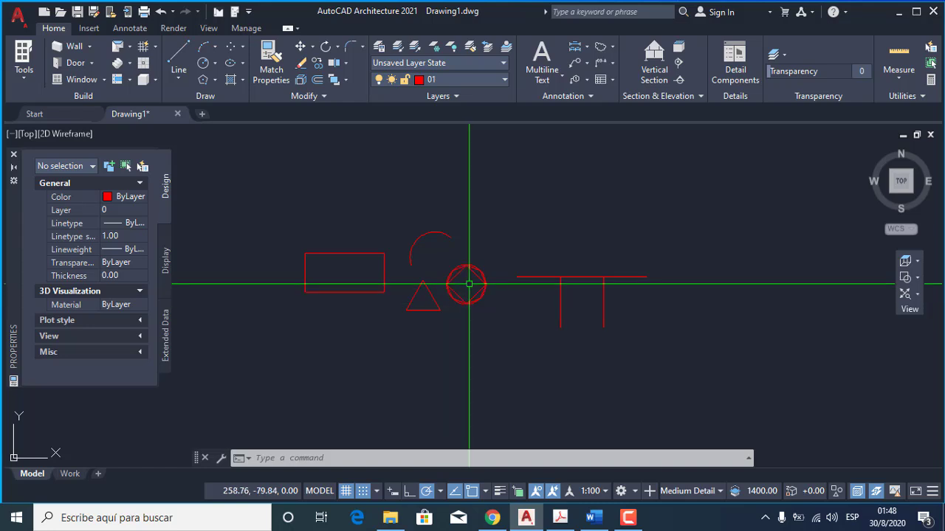
# Draw a U-shaped stepped polyline below the triangle with five 10-unit segments running right, down, right, up and right
pyautogui.click(179, 78)
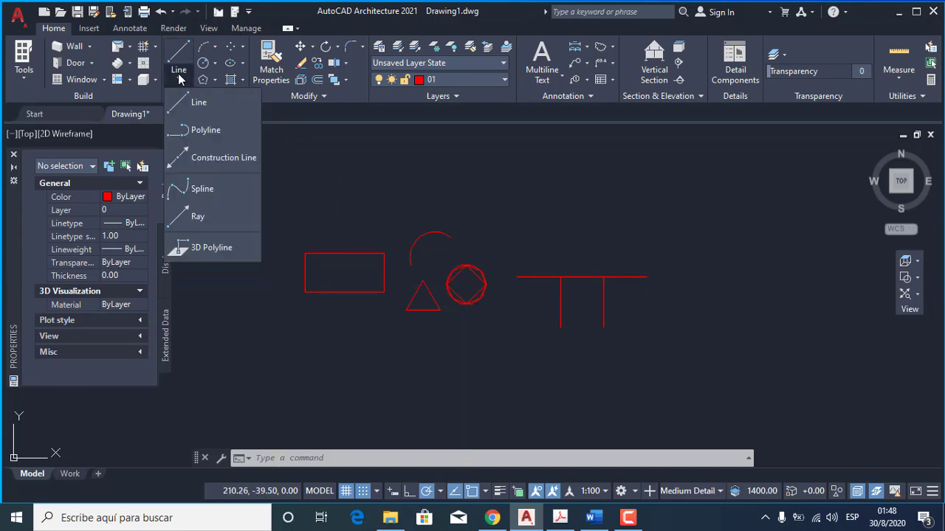
pyautogui.click(198, 129)
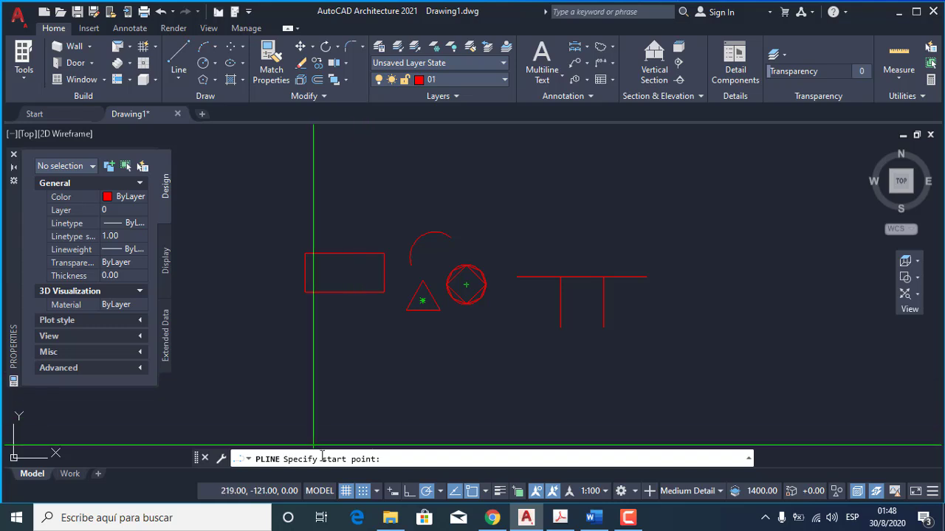
pyautogui.click(361, 374)
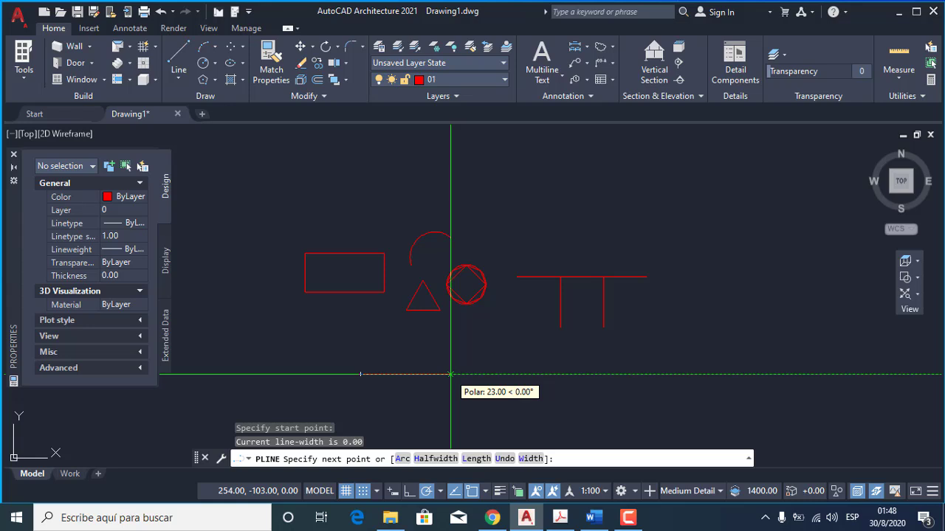
pyautogui.write('10')
pyautogui.press('Return')
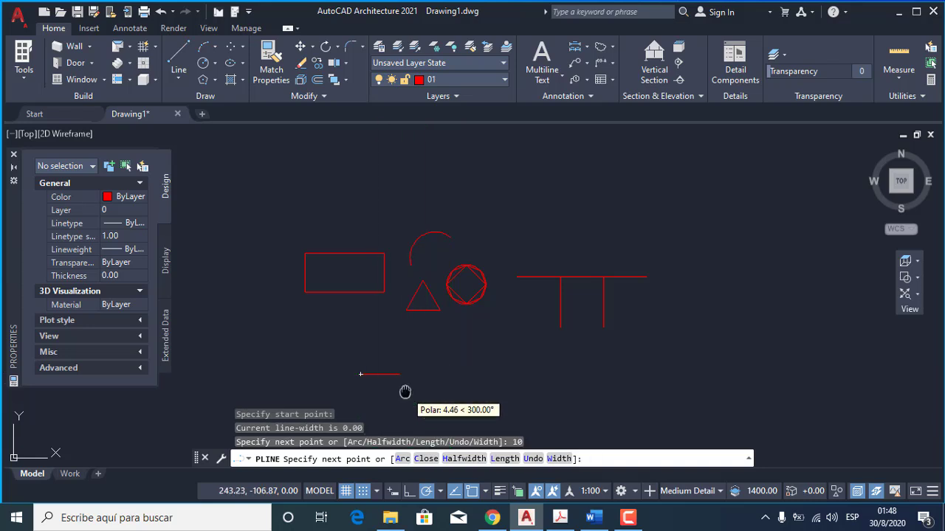
pyautogui.moveTo(403, 388); pyautogui.dragTo(402, 336, button='middle')
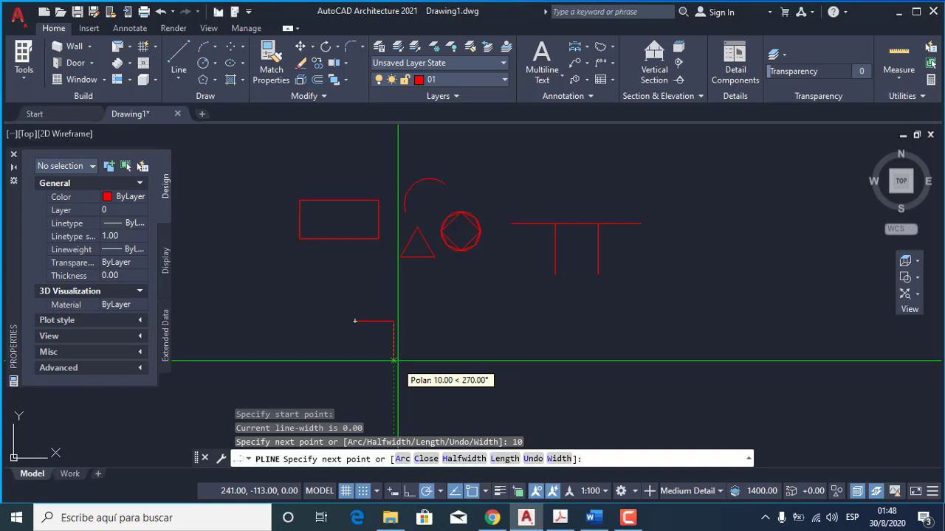
pyautogui.write('0')
pyautogui.press('Return')
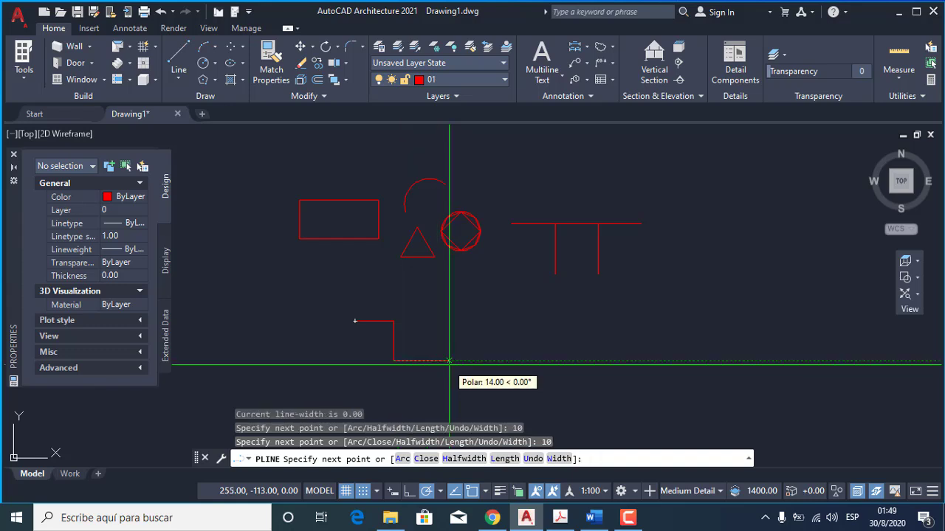
pyautogui.write('10')
pyautogui.press('Return')
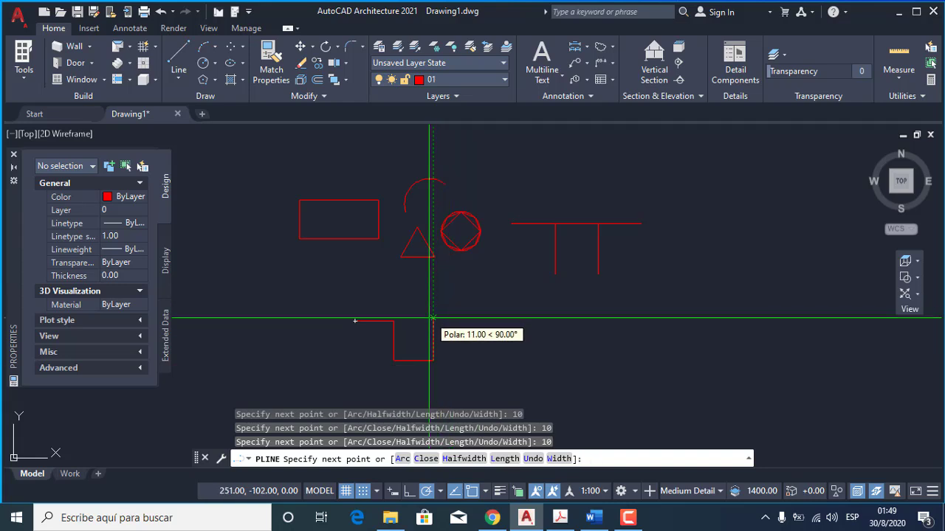
pyautogui.write('10')
pyautogui.press('Return')
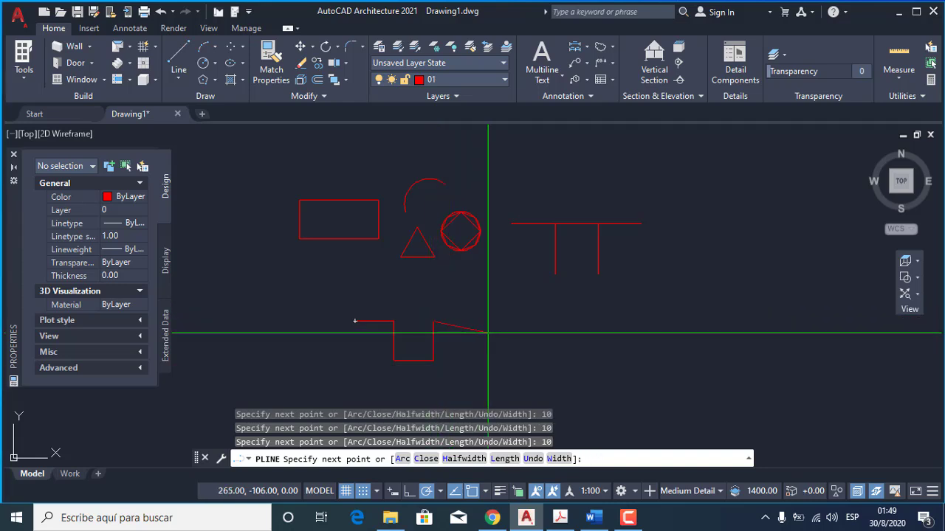
pyautogui.write('10')
pyautogui.press('Return')
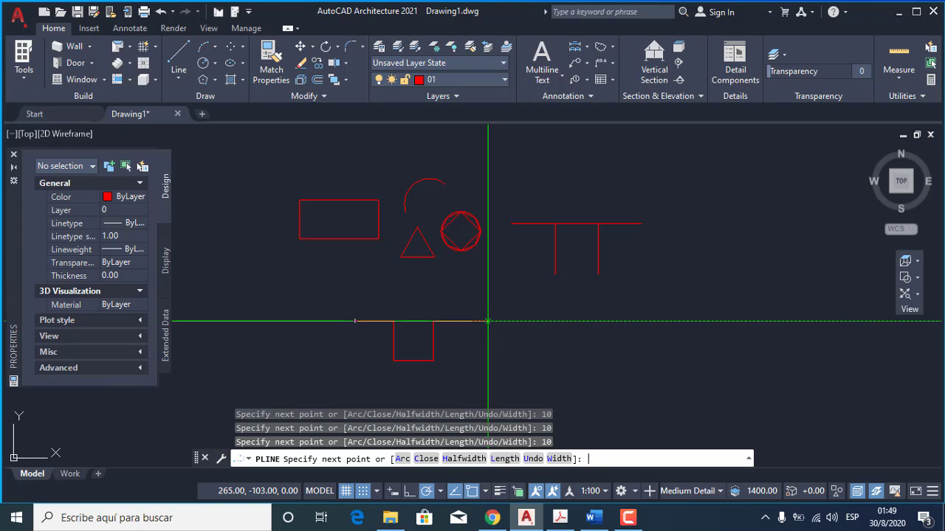
pyautogui.press('Return')
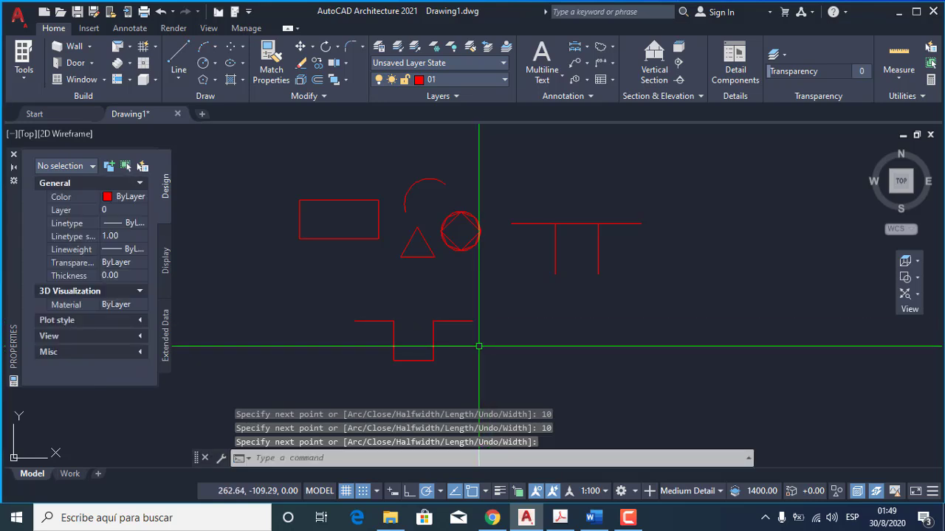
pyautogui.scroll(-3, 481, 347)
pyautogui.scroll(3, 502, 346)
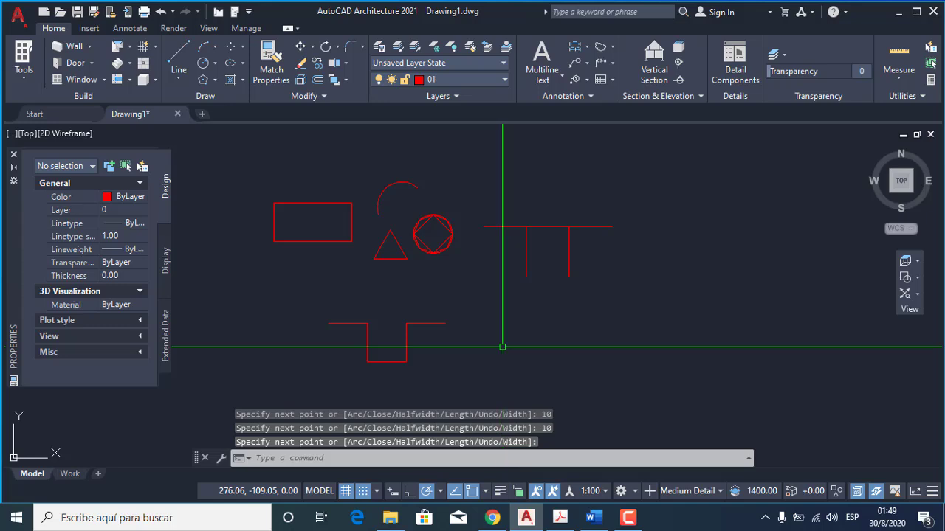